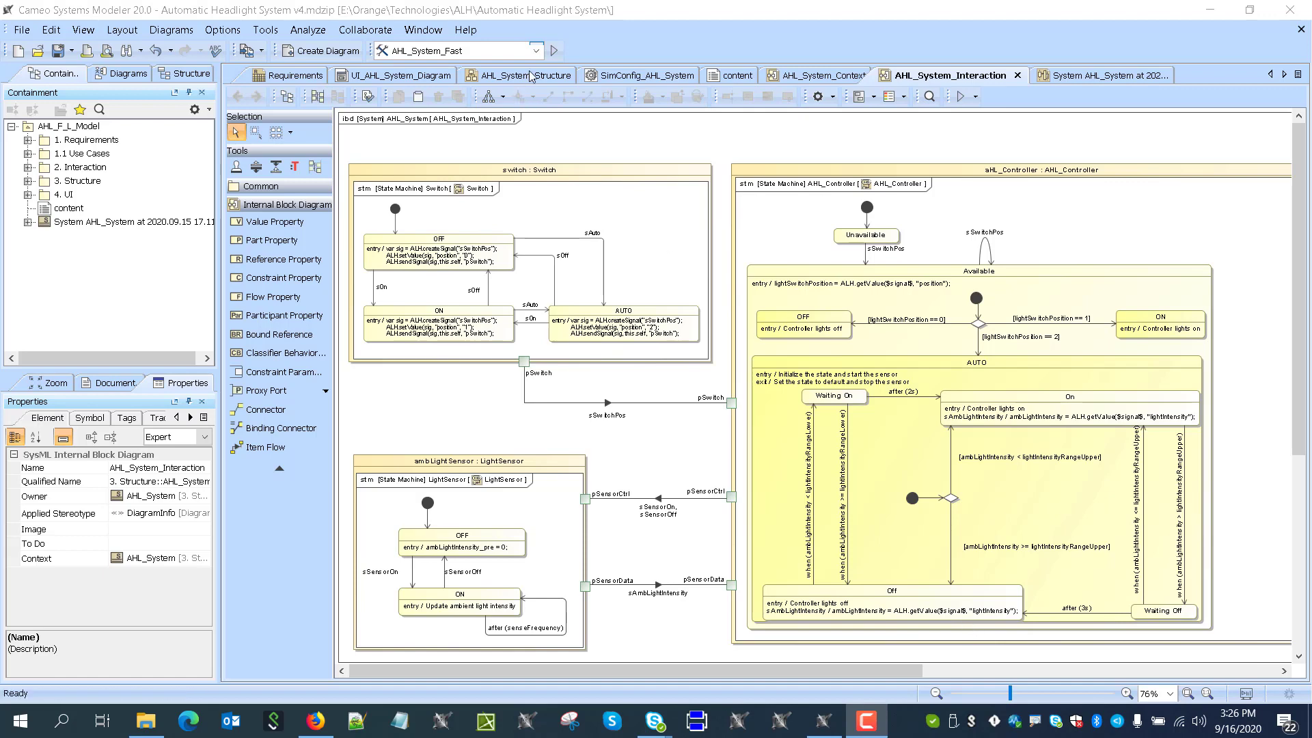
Run the AHL_System_Fast simulation and show the AHL_System_Interaction diagram beside the Automatic Headlights System window
left_click(553, 51)
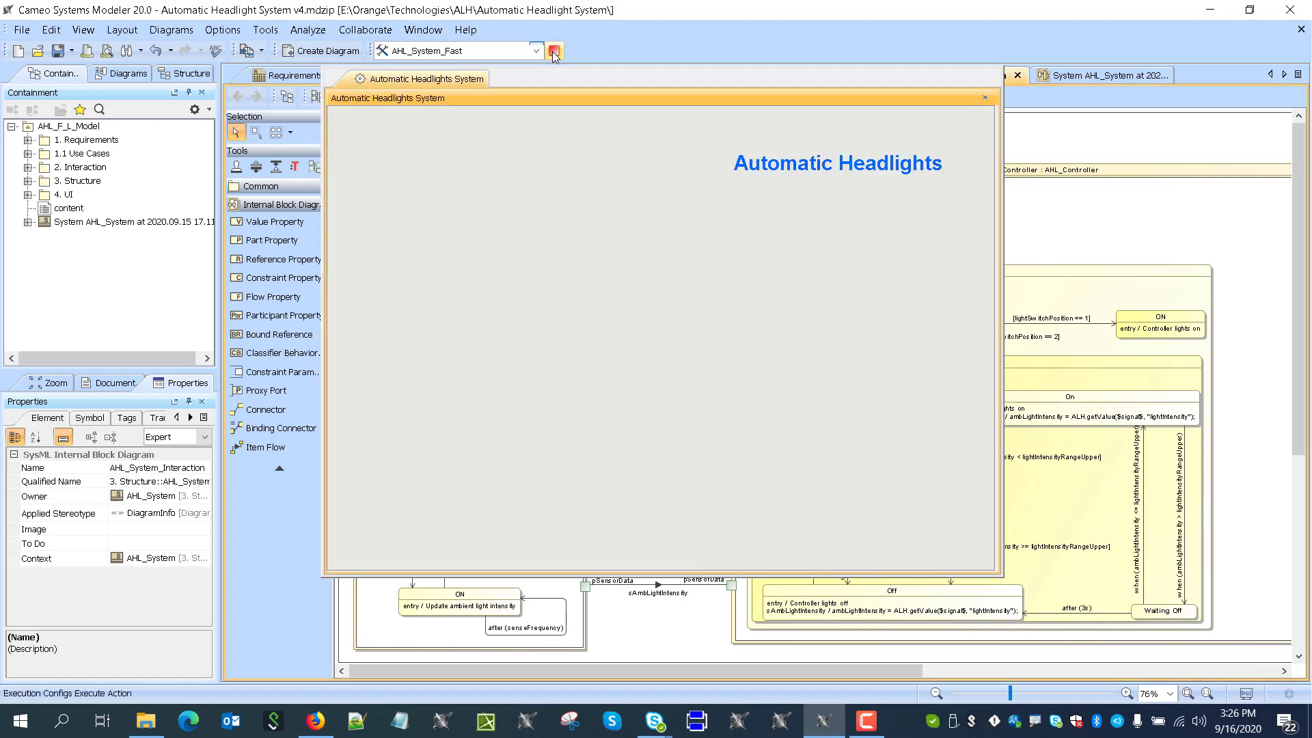
left_click_drag(698, 72, 565, 139)
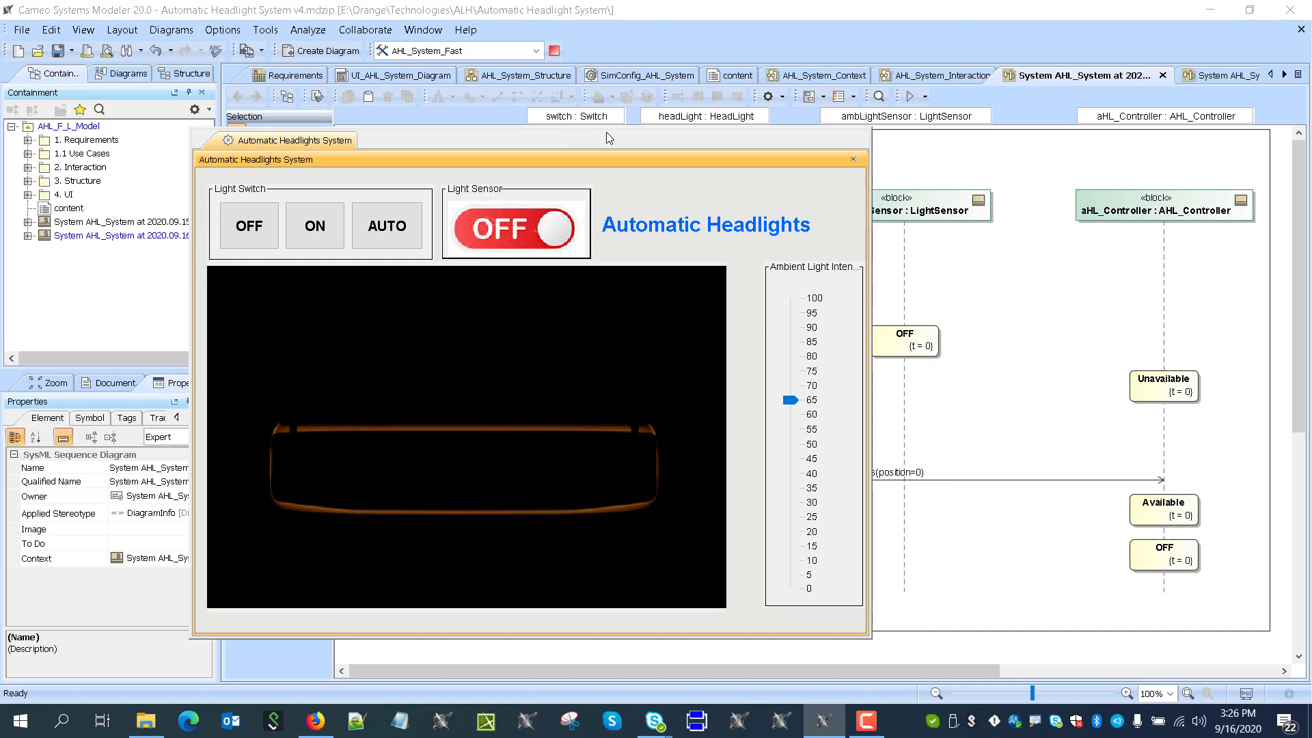
left_click_drag(609, 138, 531, 148)
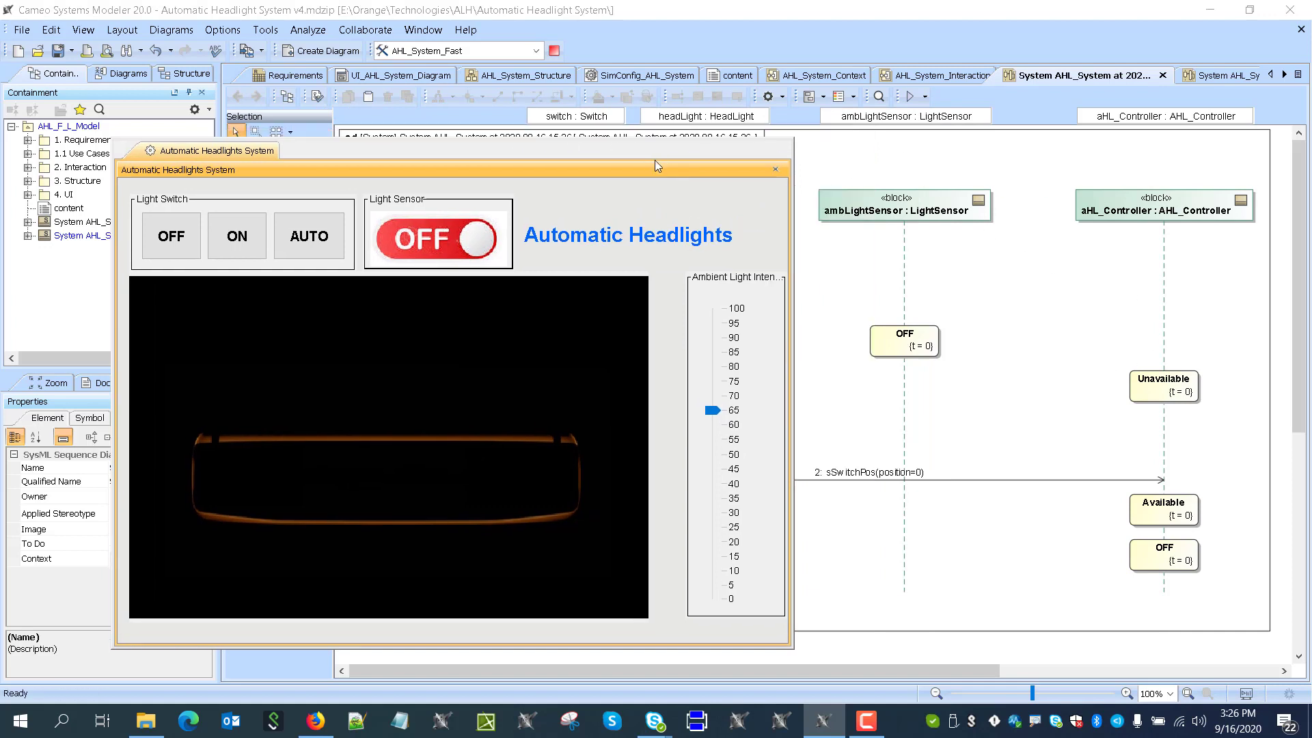
left_click_drag(655, 164, 599, 181)
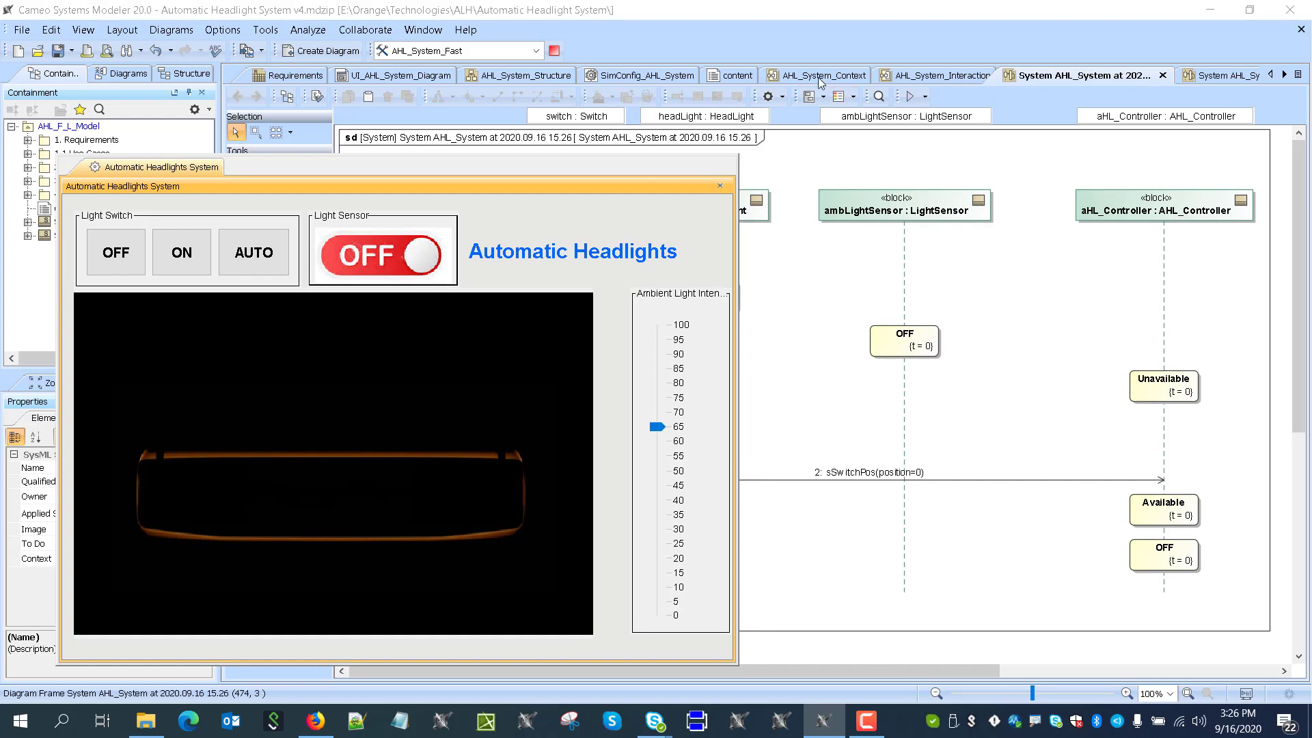
left_click(904, 75)
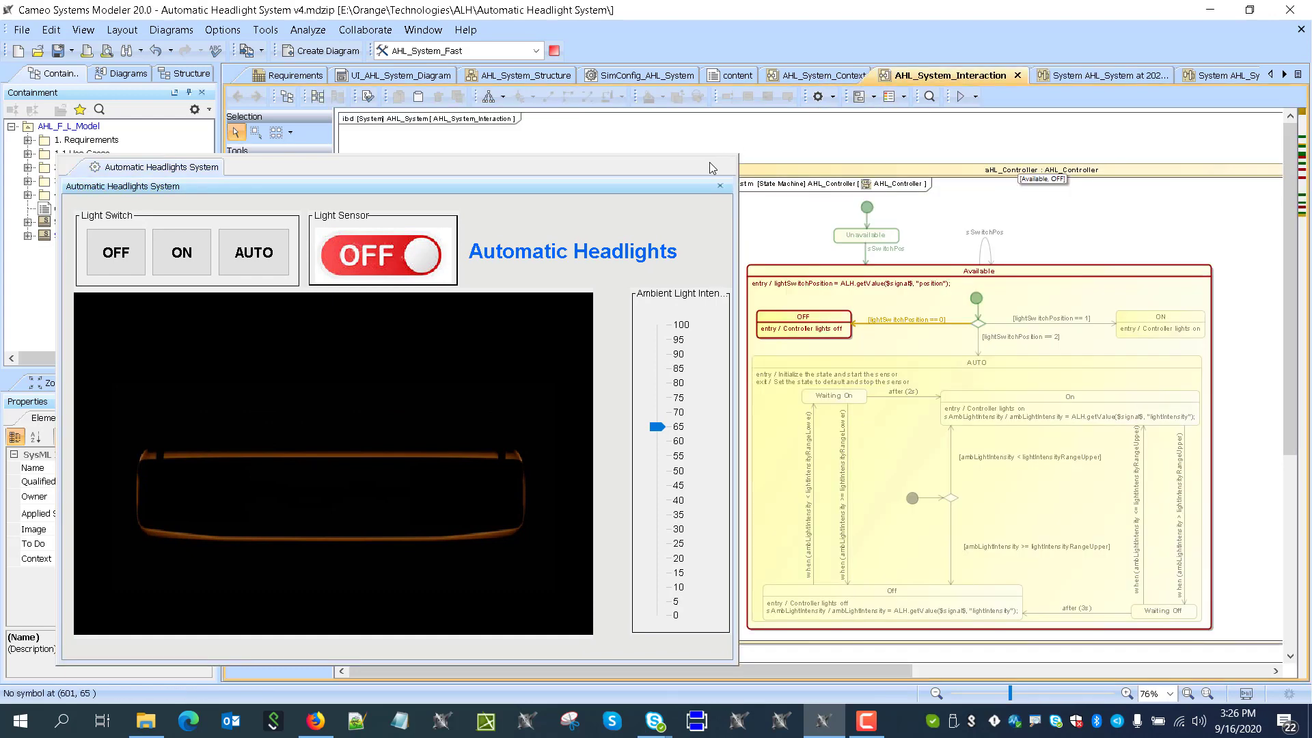
left_click_drag(697, 177, 770, 155)
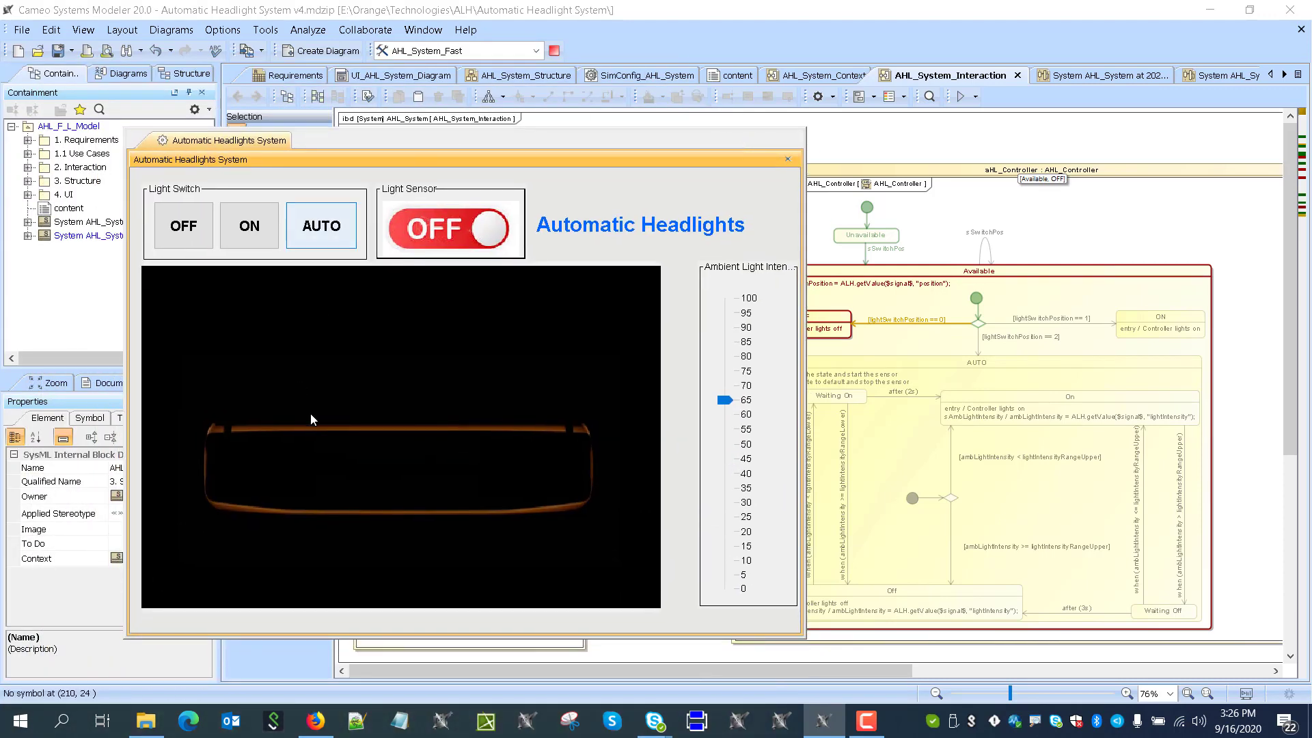
Set the simulated light switch to ON and back to OFF, moving the simulation window to uncover the switch state machine
left_click(260, 234)
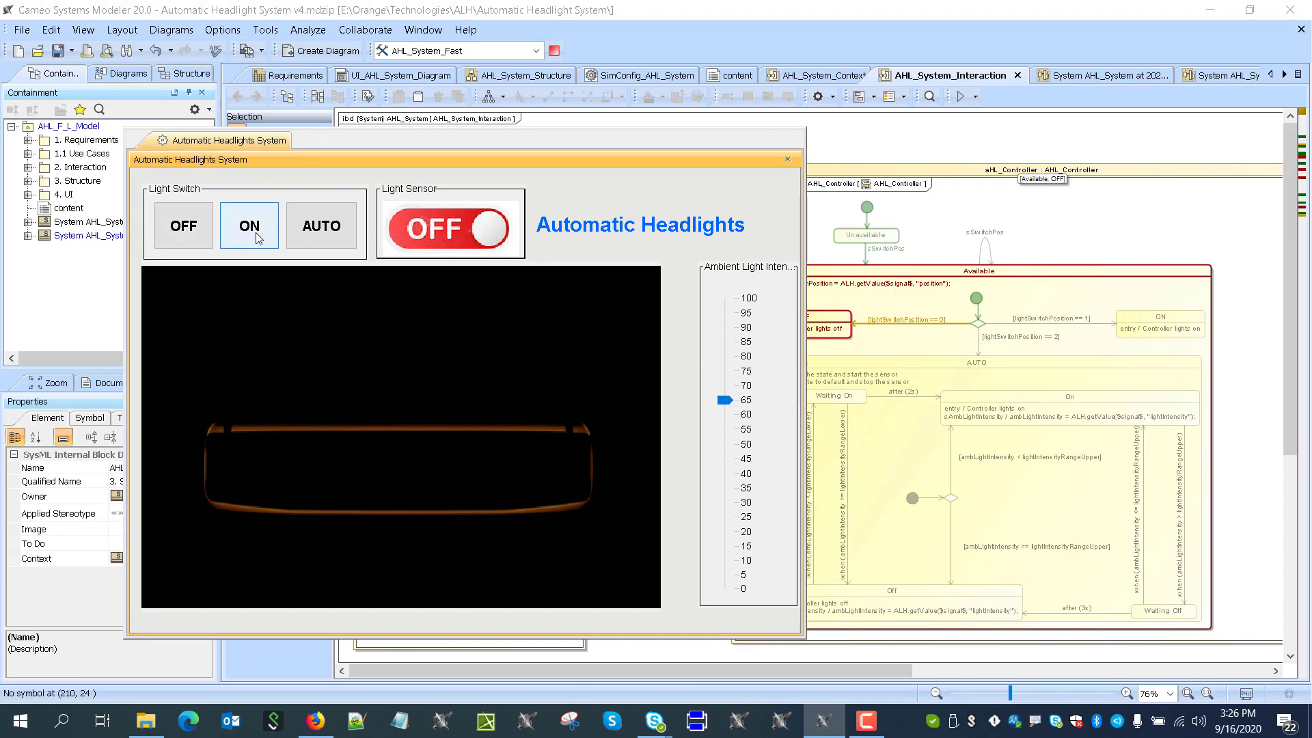
left_click(259, 237)
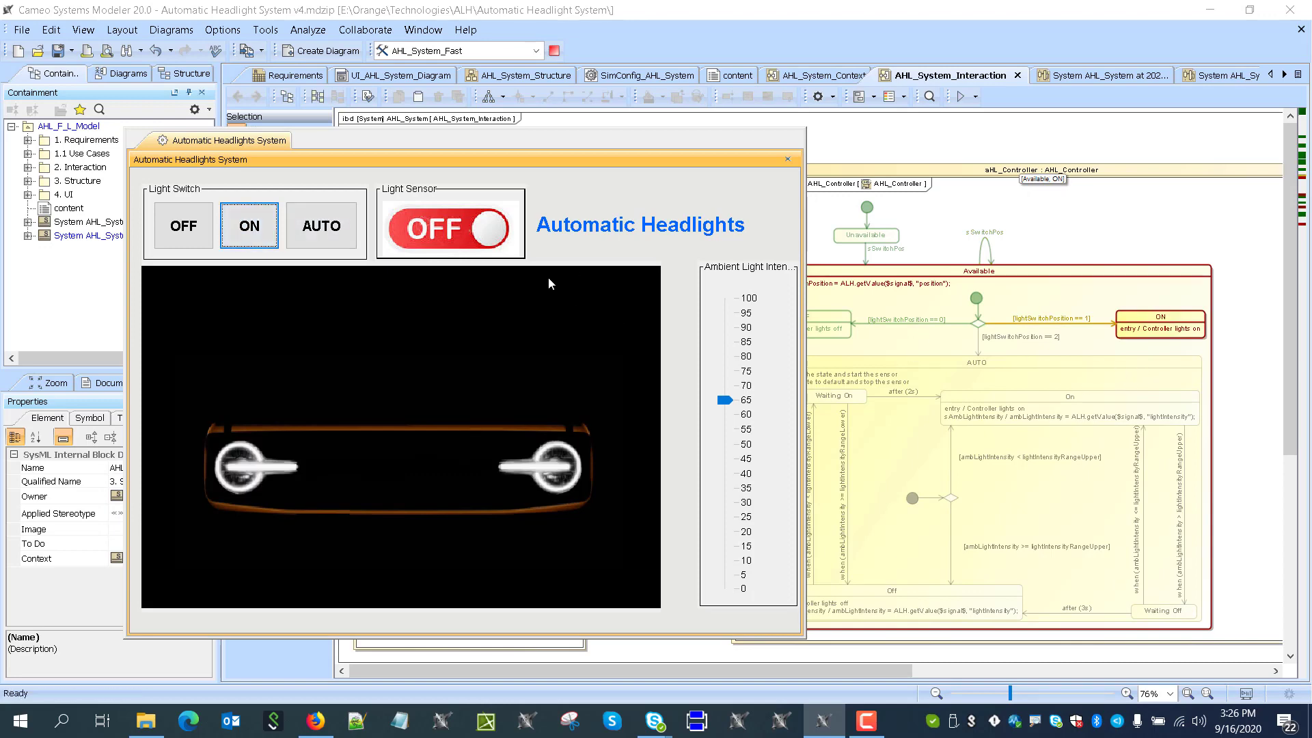
left_click_drag(448, 133, 900, 335)
left_click(634, 424)
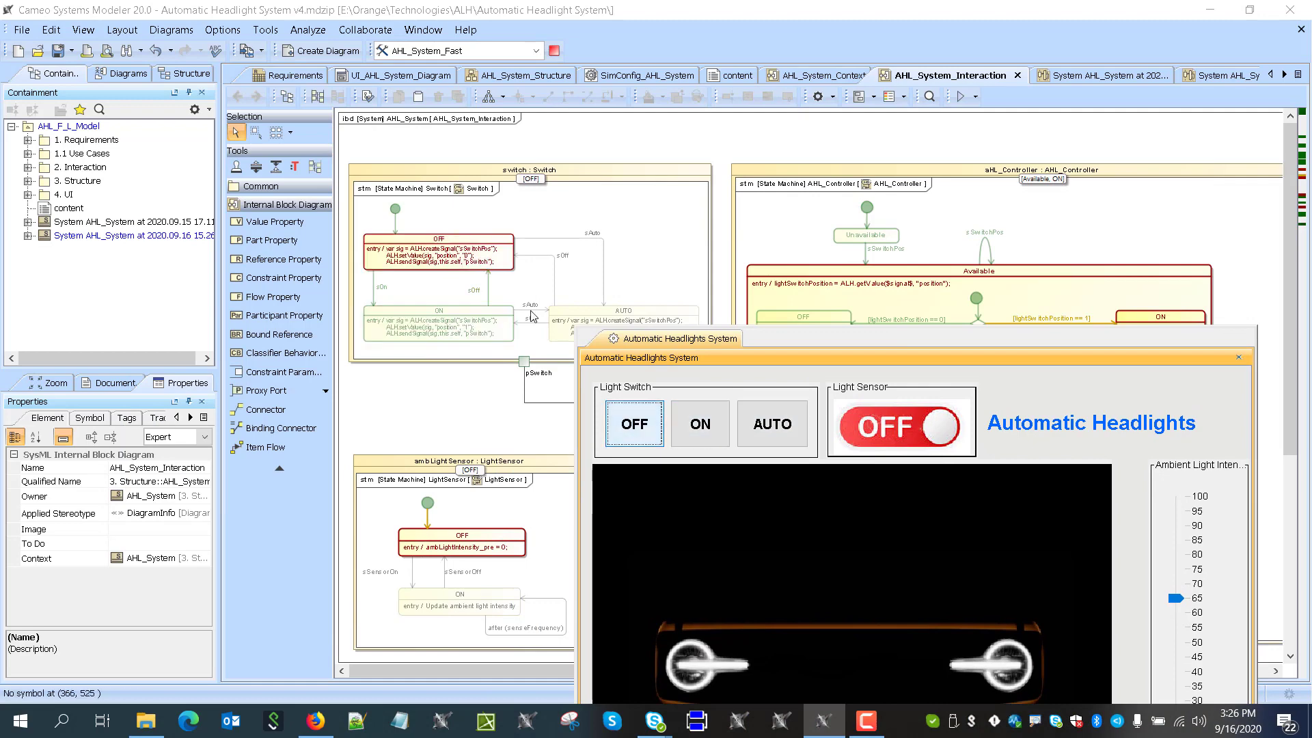
Maximize the AHL_System_Interaction diagram and reposition the simulation window to view the switch, controller and headlight blocks
scroll(613, 246, "down", 2)
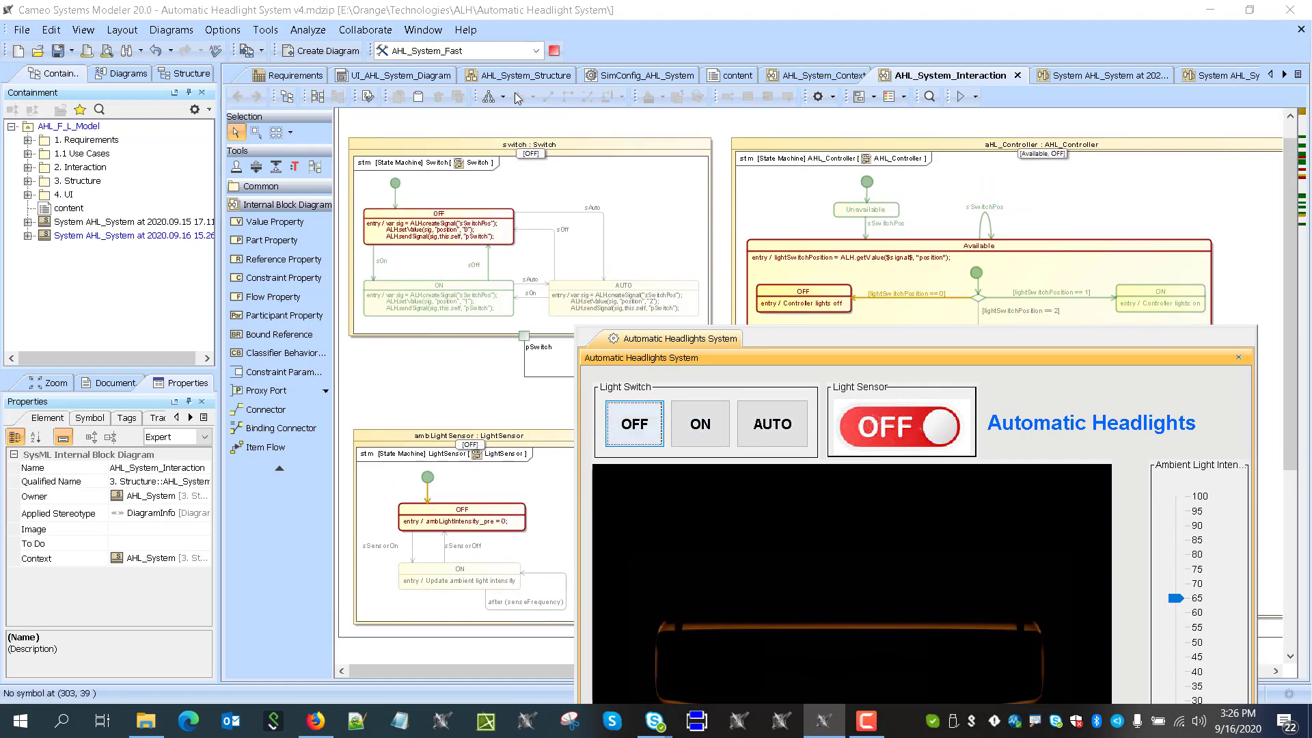
left_click(929, 96)
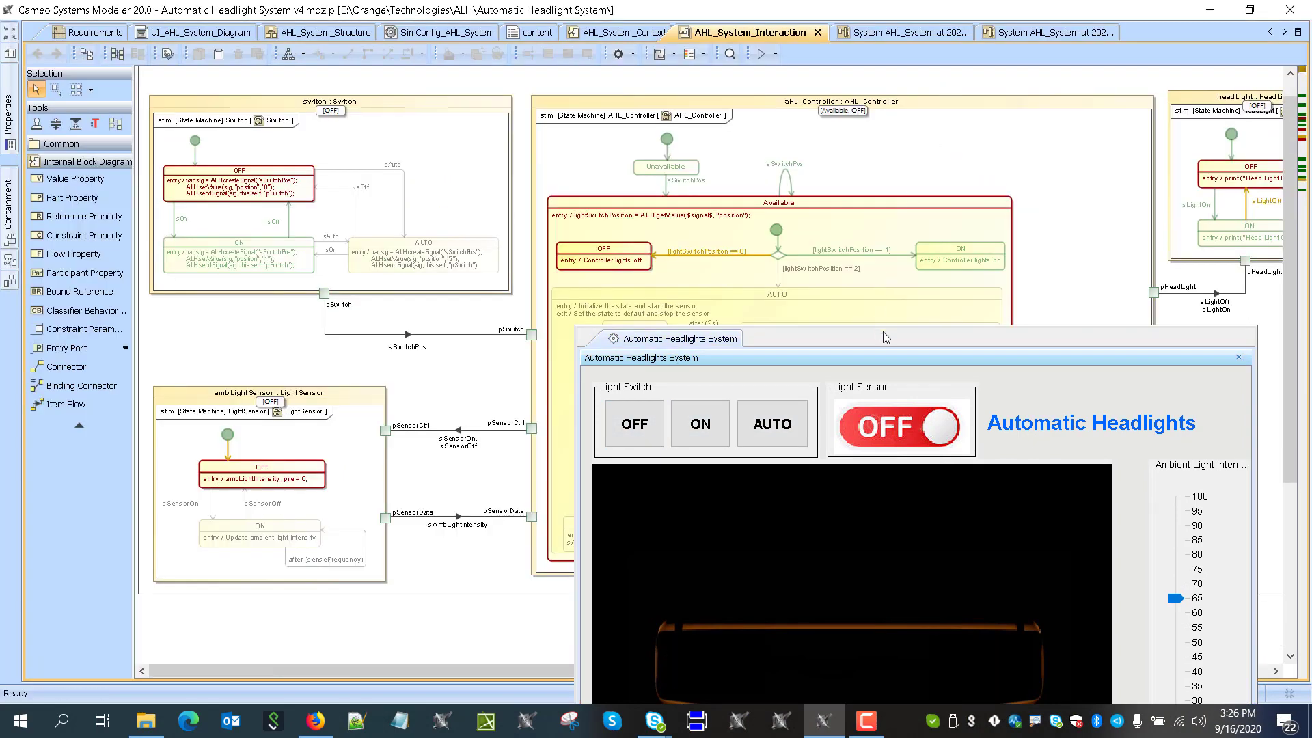
left_click_drag(890, 332, 839, 260)
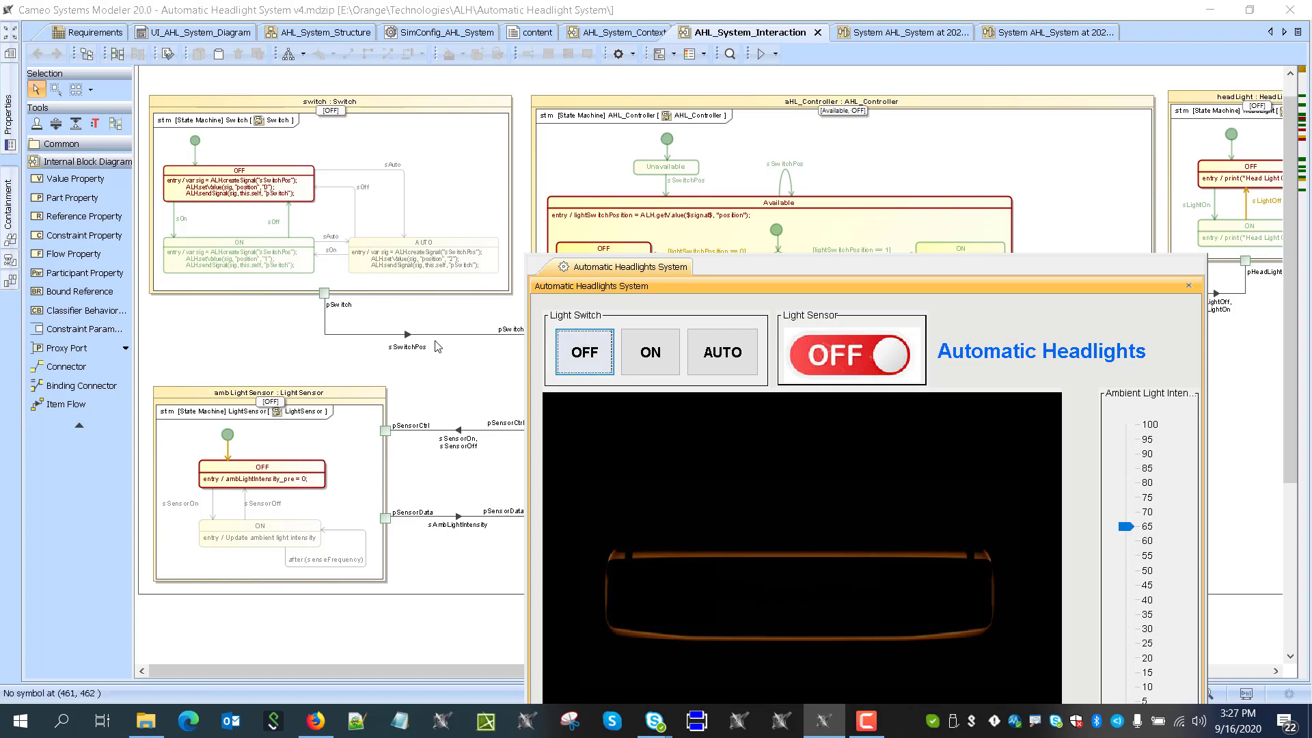
left_click_drag(822, 273, 424, 295)
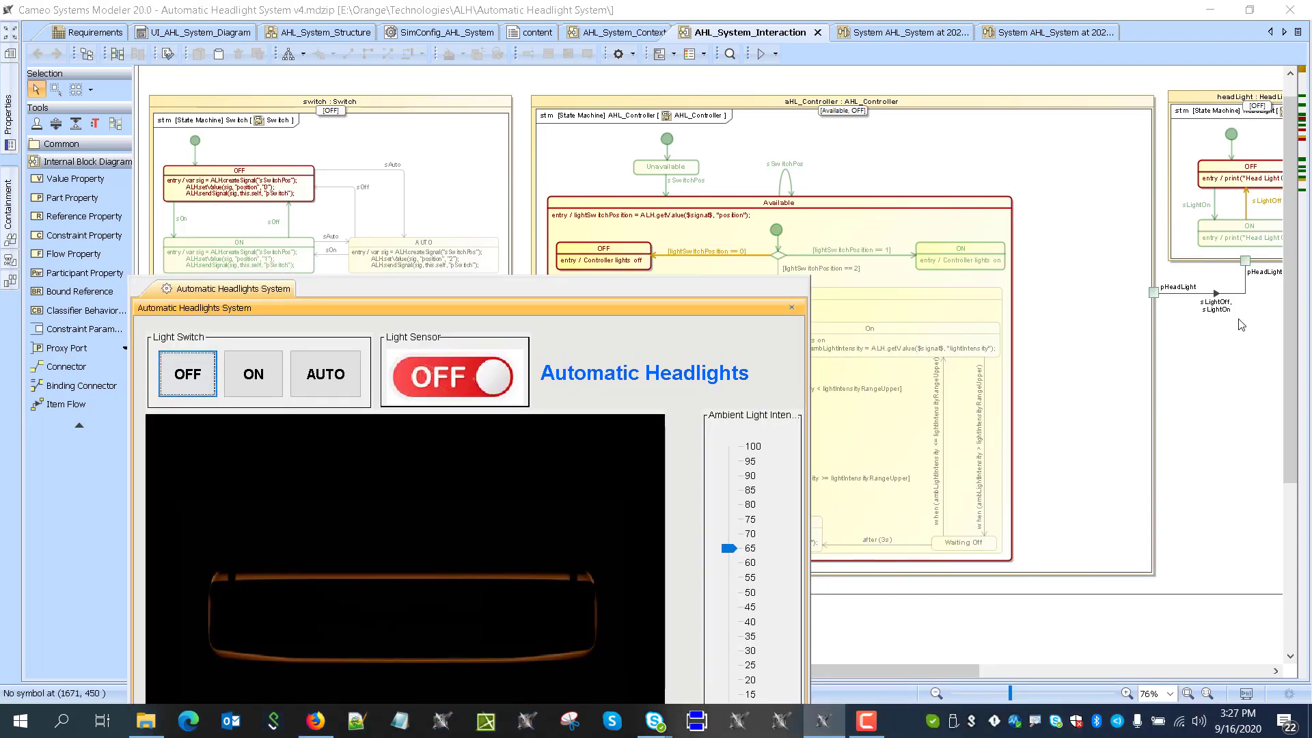
left_click_drag(700, 289, 1064, 253)
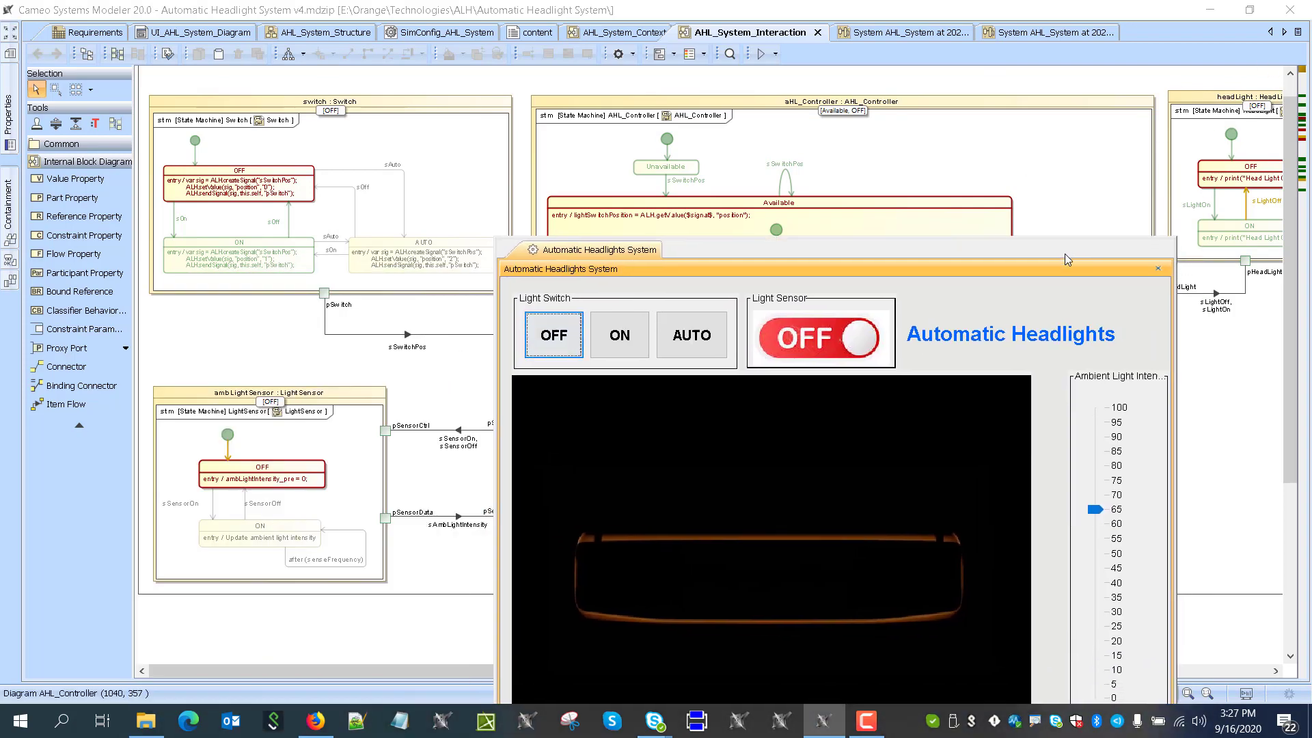
Set the simulated light switch to AUTO and move the simulation window around to view the active switch and controller states
left_click(677, 338)
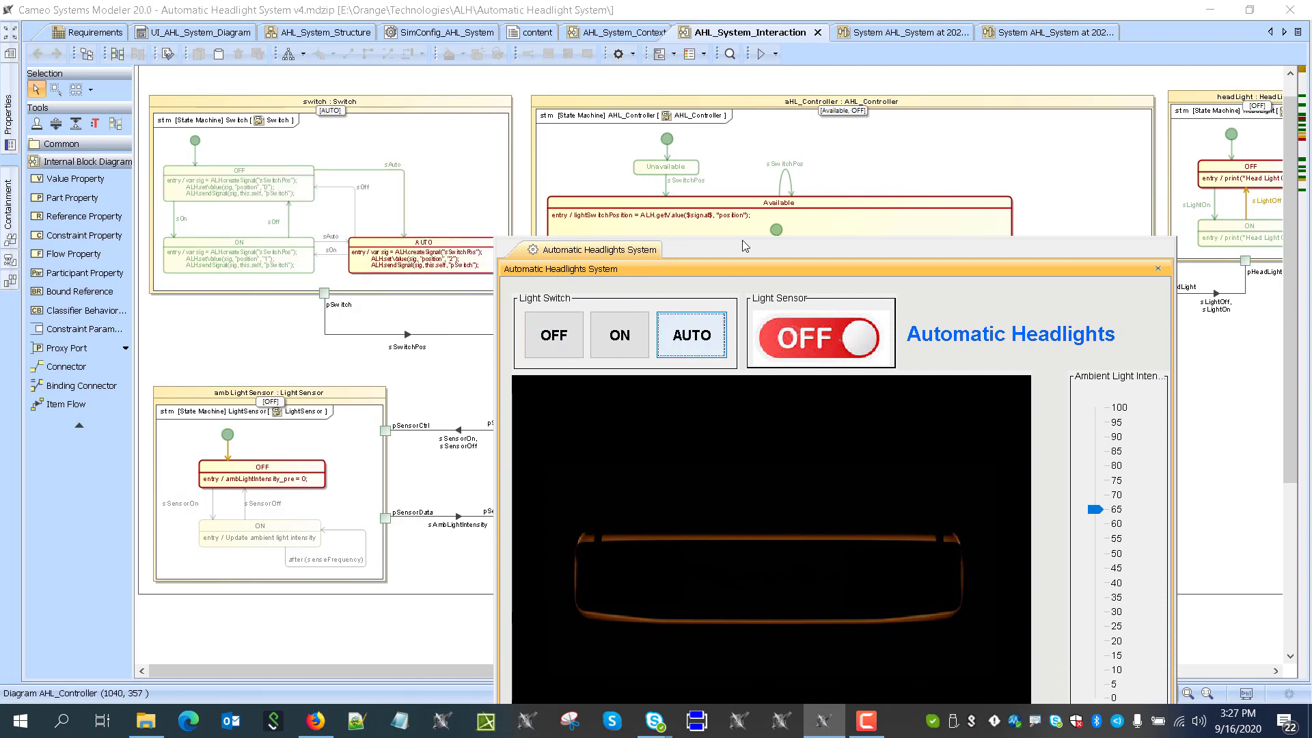
left_click_drag(742, 240, 514, 391)
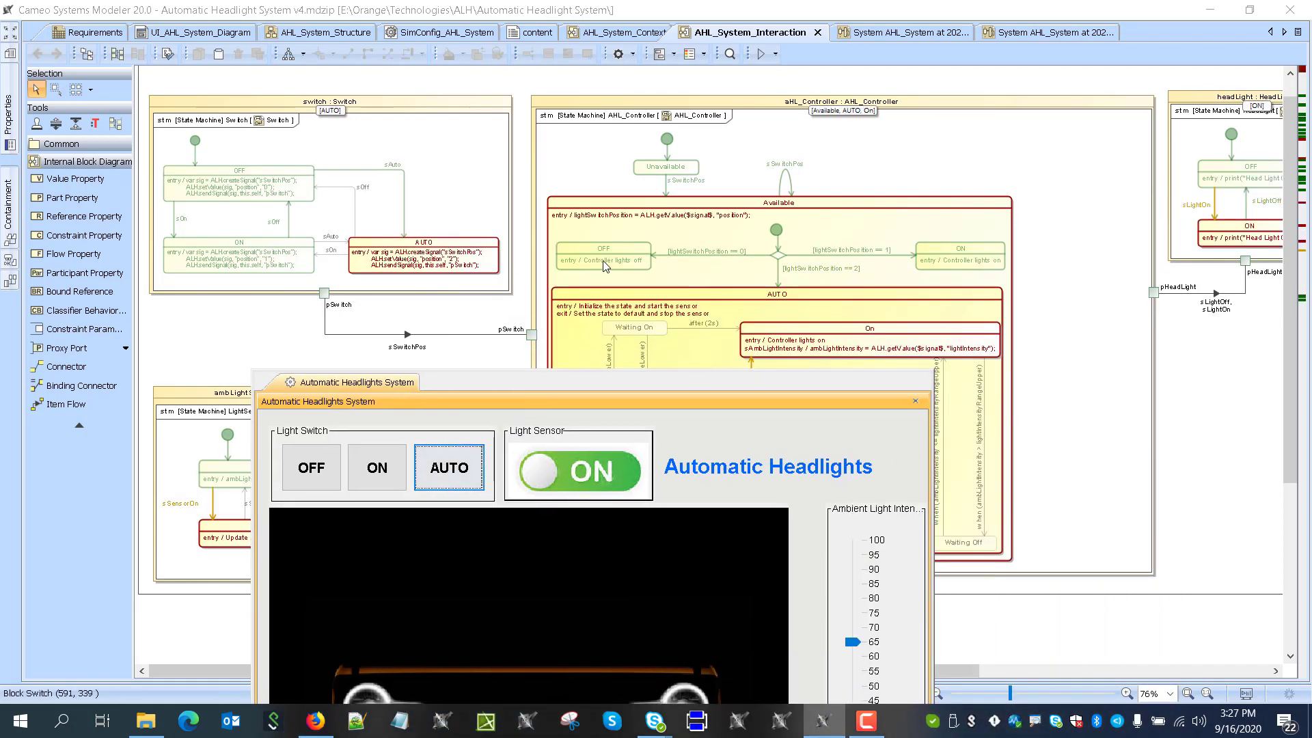
left_click_drag(858, 383, 482, 149)
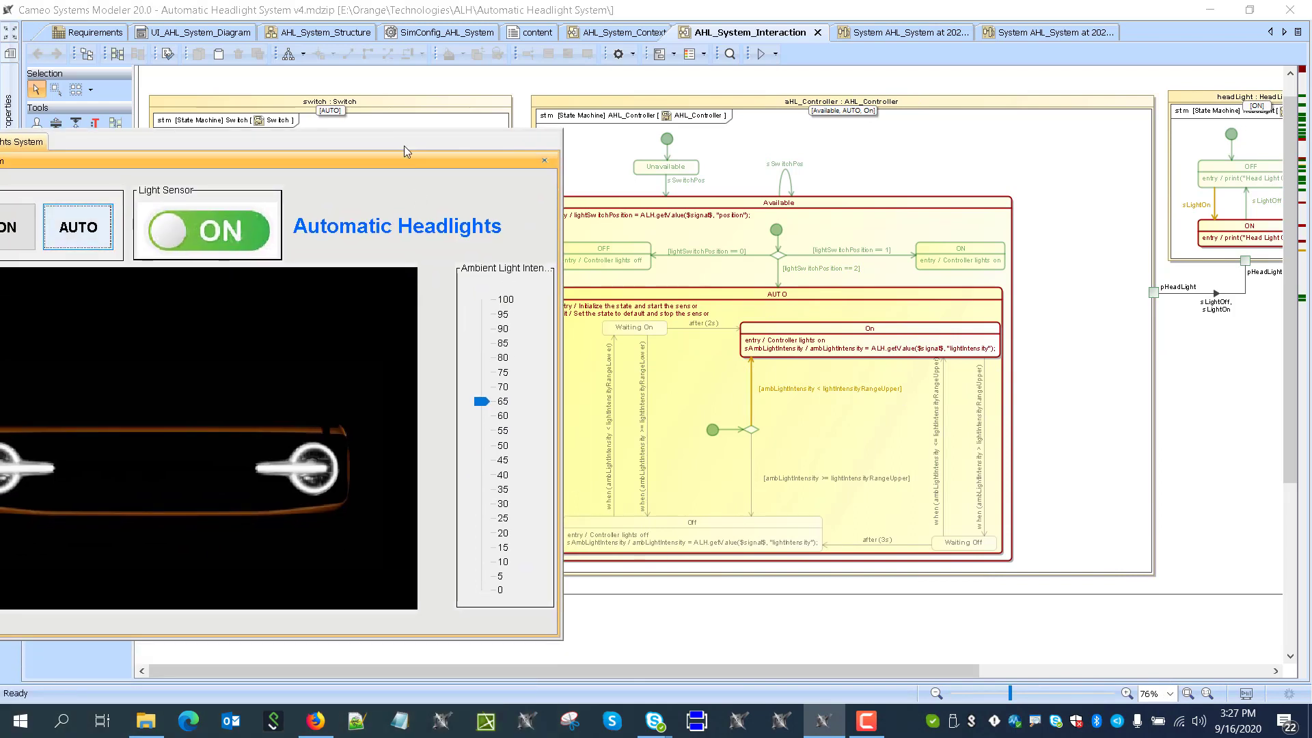
left_click_drag(404, 146, 524, 113)
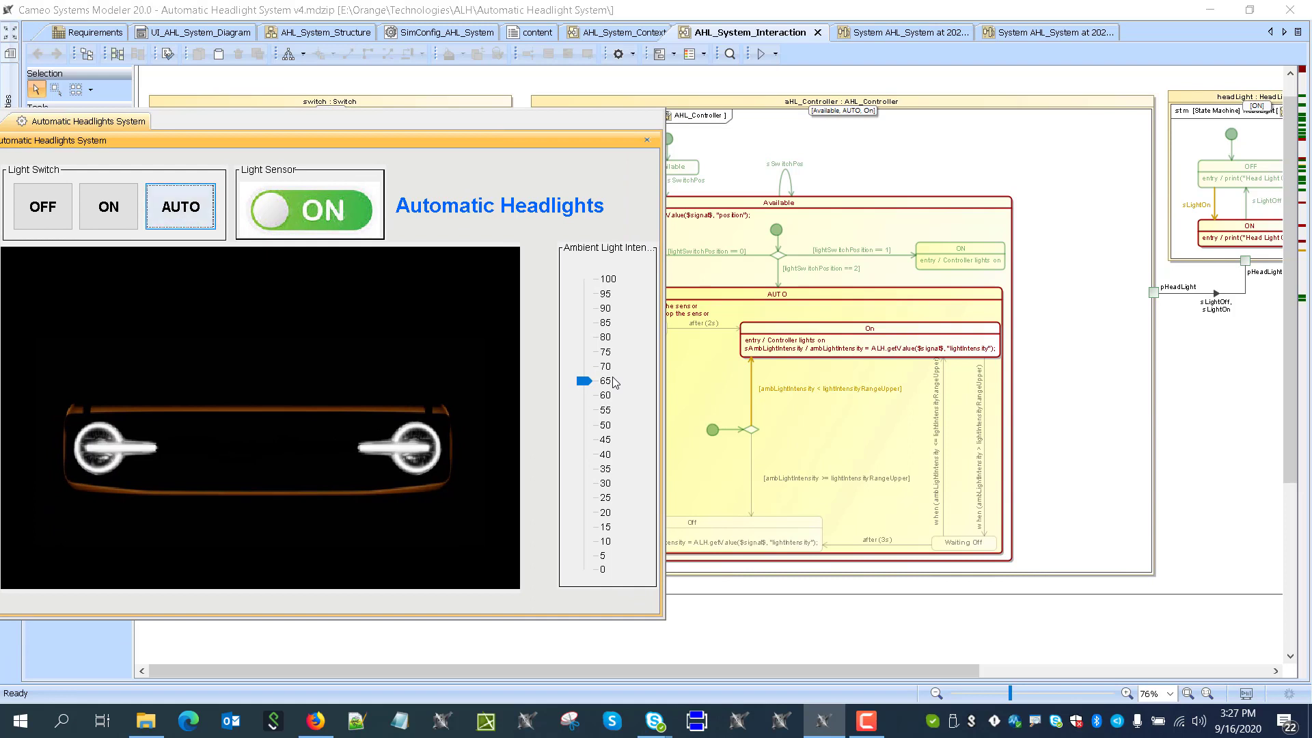
Raise the simulated ambient light intensity to about 87
left_click(585, 383)
left_click(583, 381)
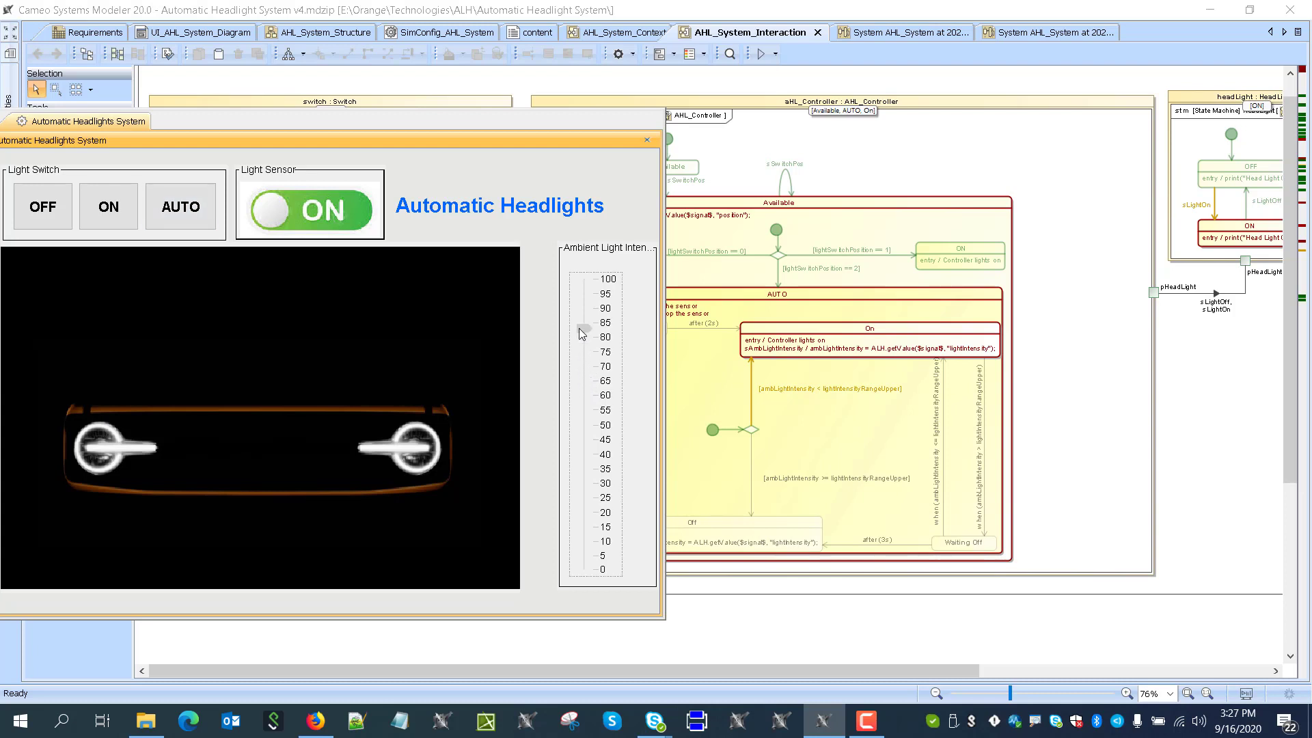
left_click_drag(579, 328, 579, 321)
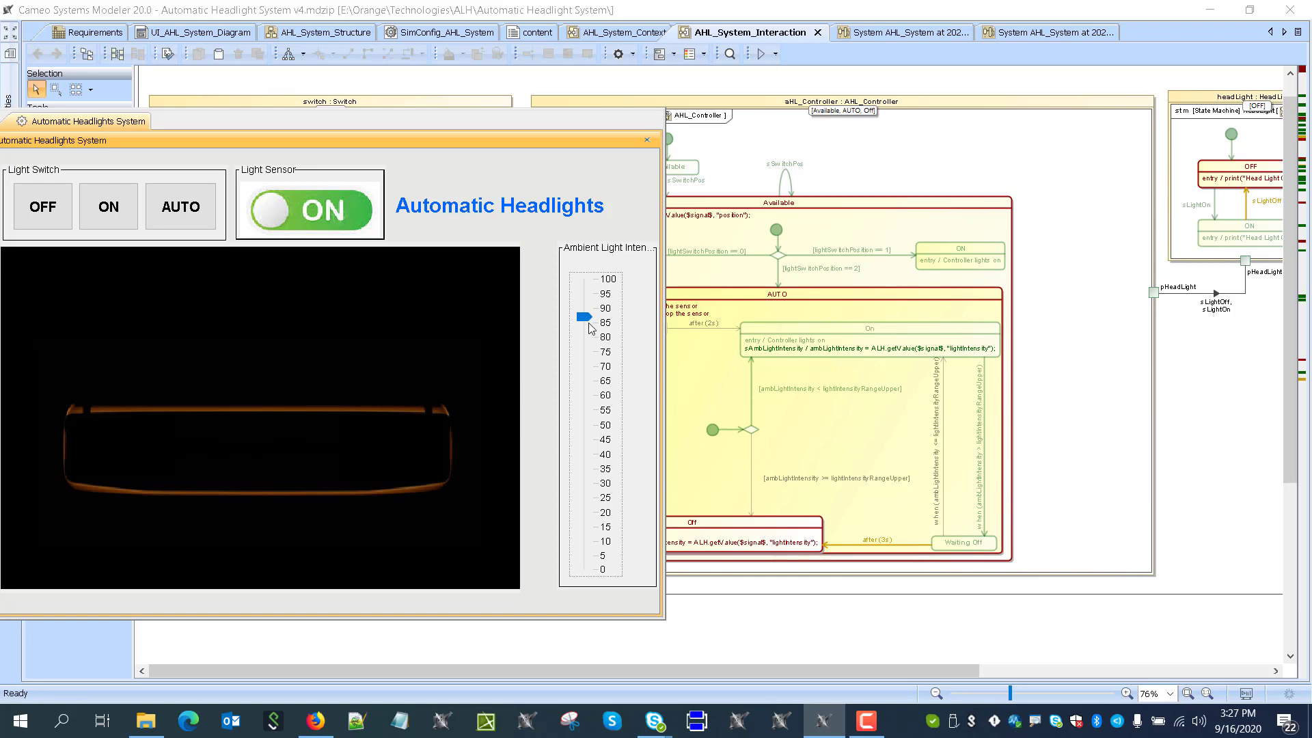
Lower the simulated ambient light intensity to about 30 and move the simulation window to view the controller, switch and sensor states
left_click_drag(584, 317, 586, 492)
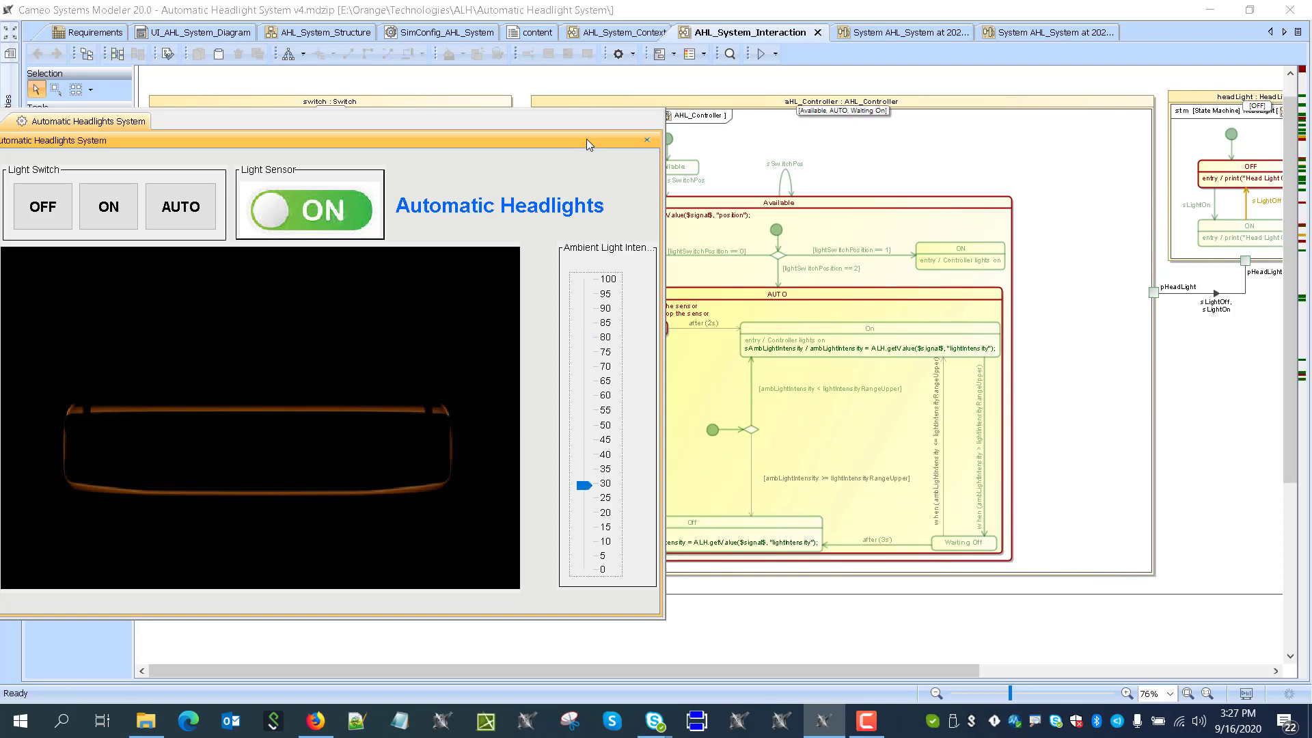
left_click_drag(587, 138, 430, 133)
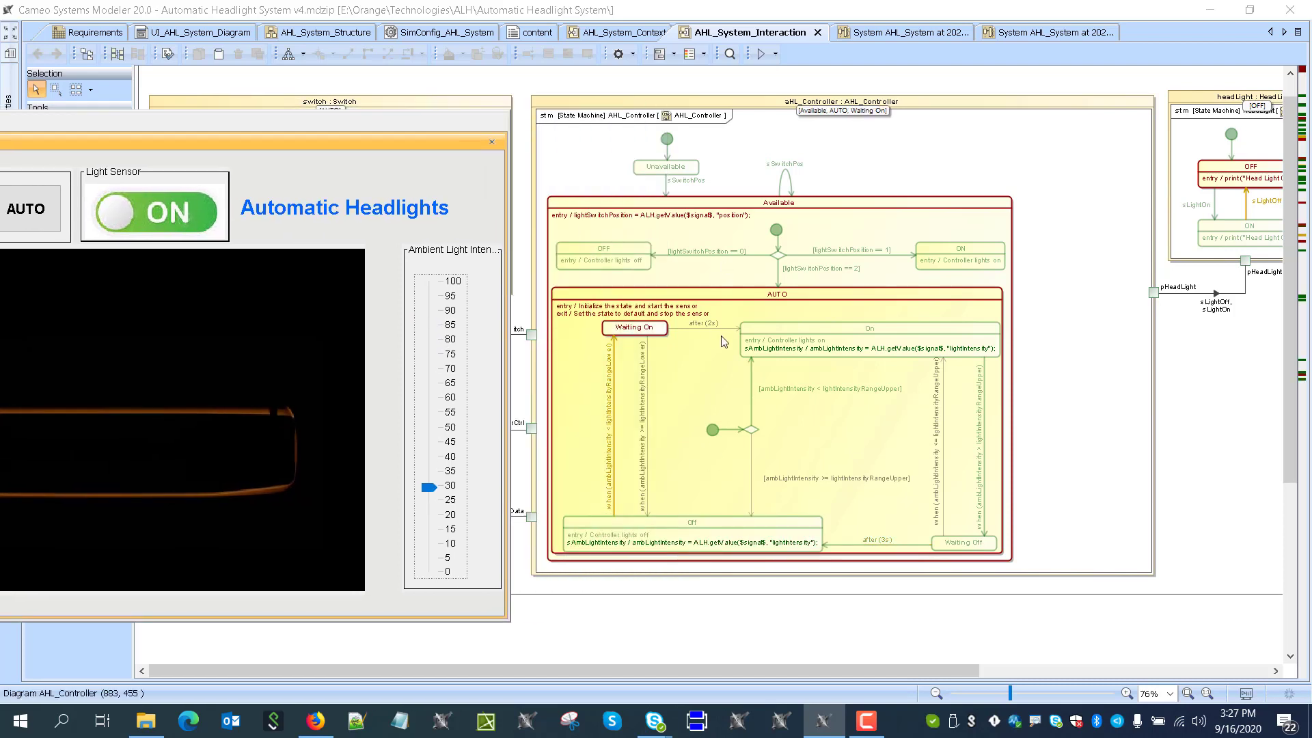
left_click_drag(306, 121, 458, 113)
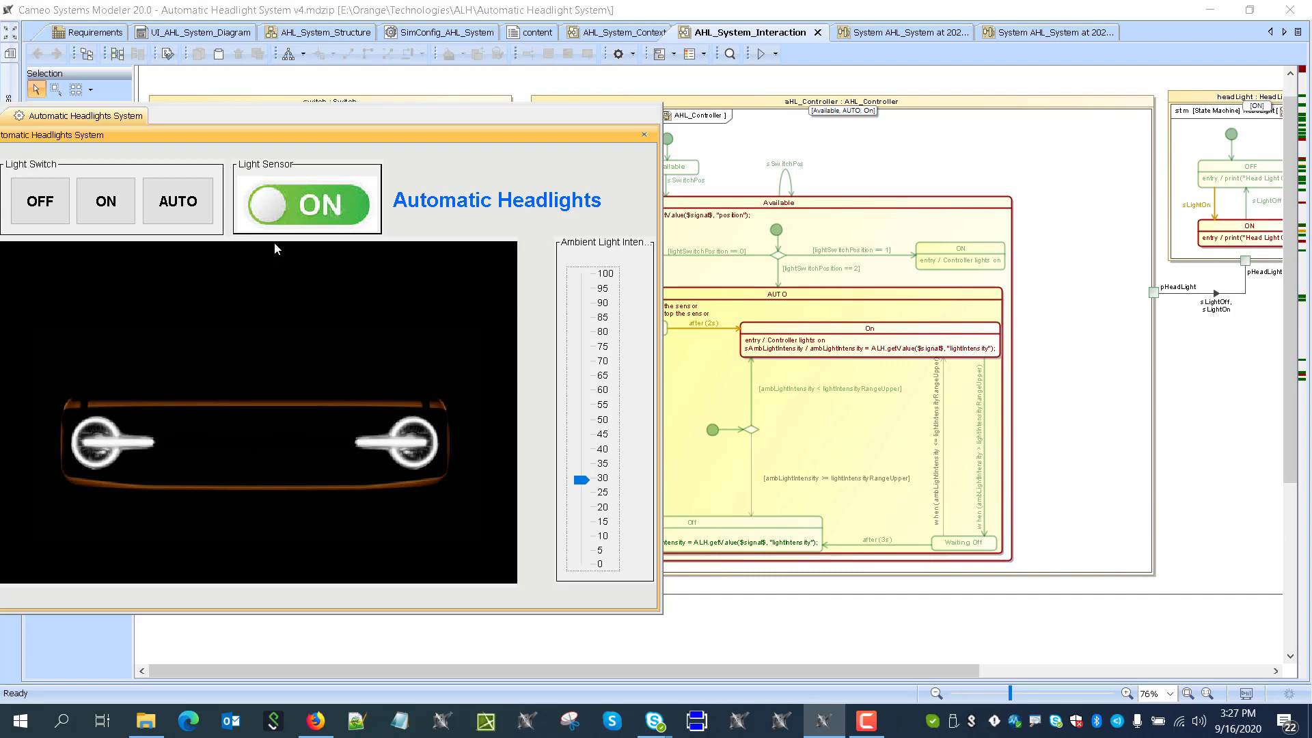
left_click_drag(229, 128, 821, 330)
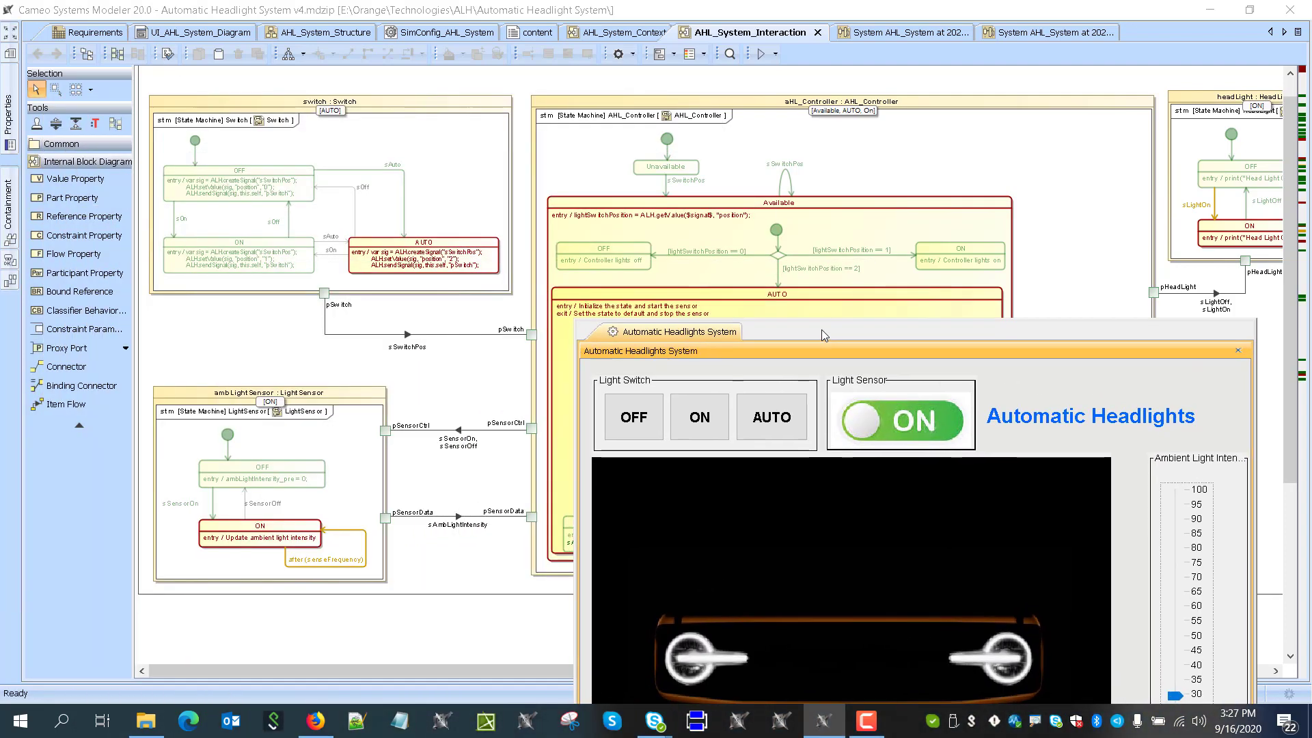
Switch the simulated headlights to ON and back to AUTO
left_click(725, 420)
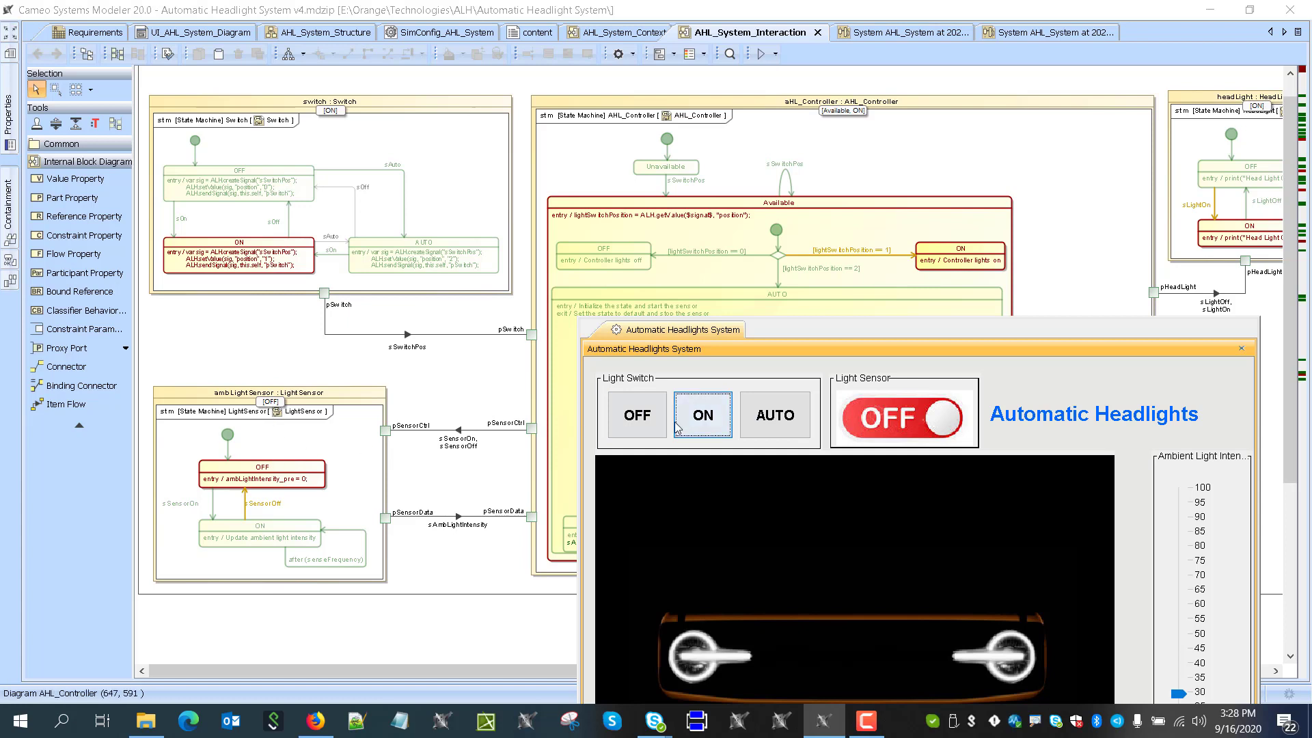
left_click(773, 418)
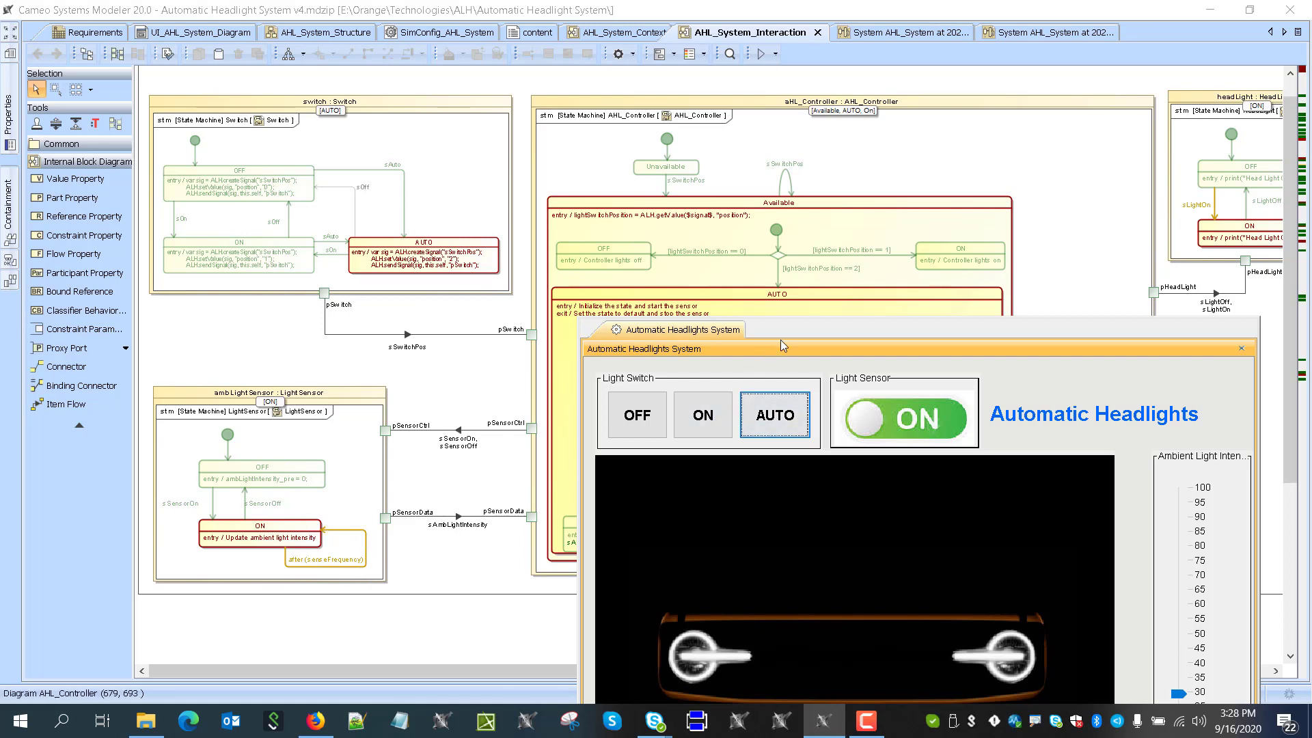
Restore the maximized interaction diagram to its normal size and terminate the AHL_System_Fast simulation
left_click_drag(826, 331, 713, 180)
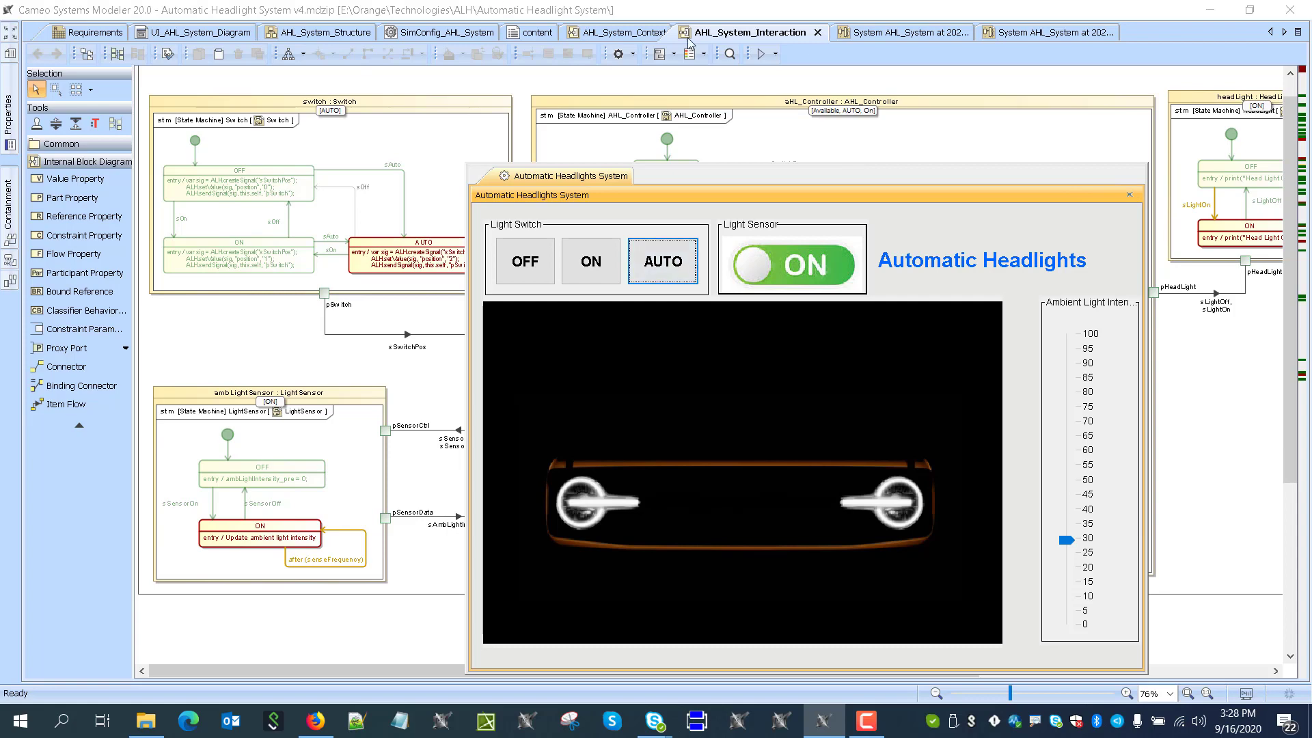
double_click(715, 31)
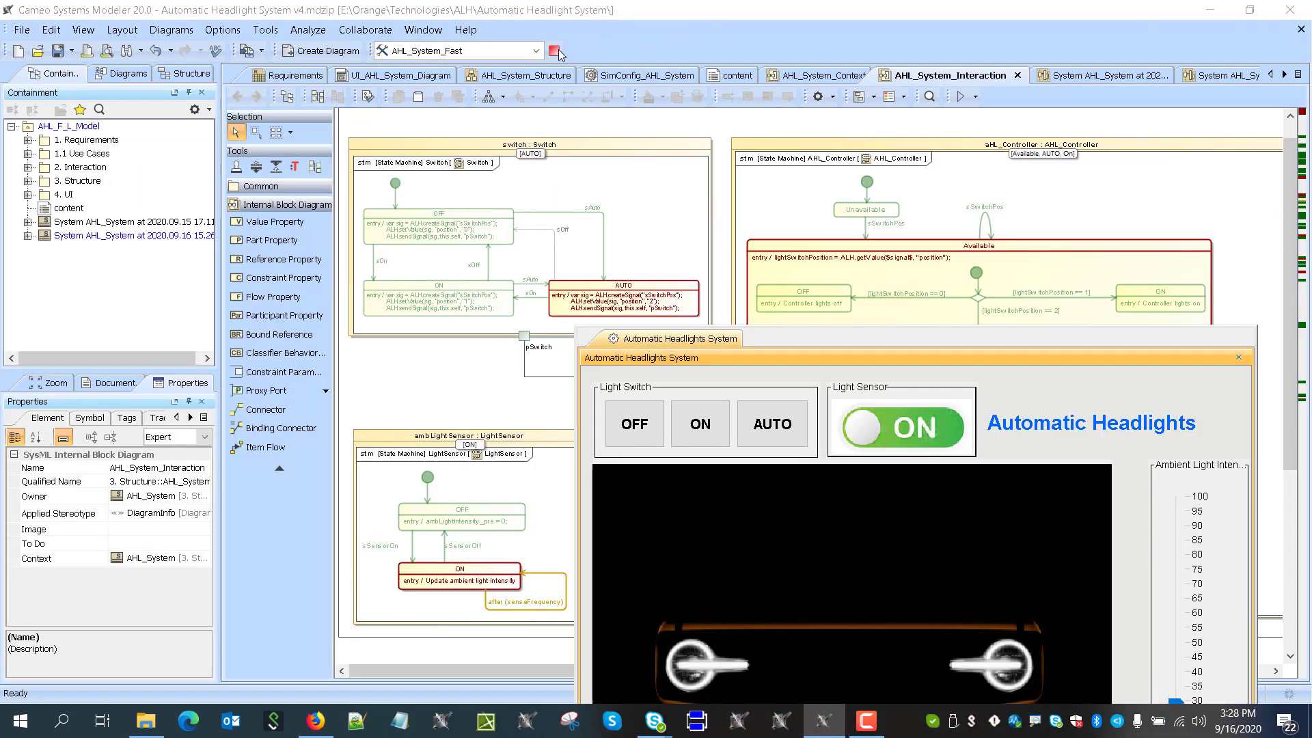
left_click(554, 50)
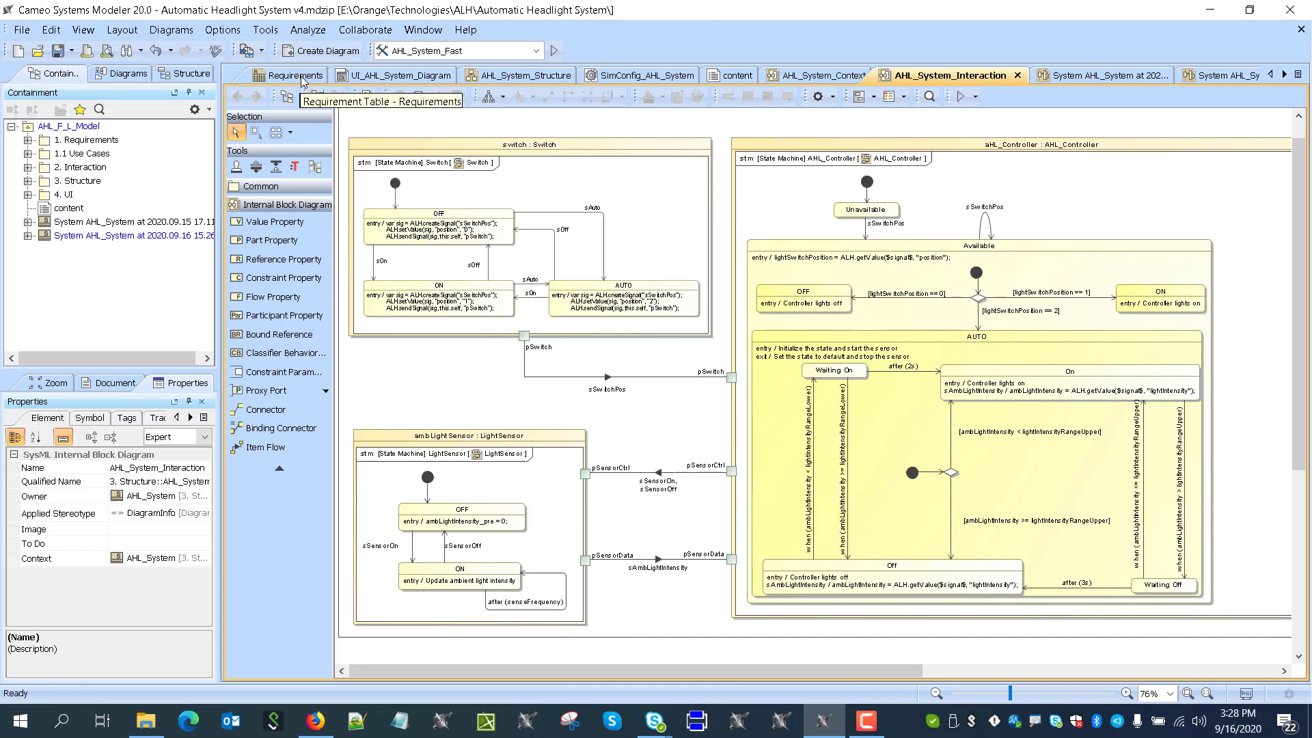
Present the content diagram's slides full screen, advance to AHL_System_Interaction and fit the whole diagram in view
left_click(733, 76)
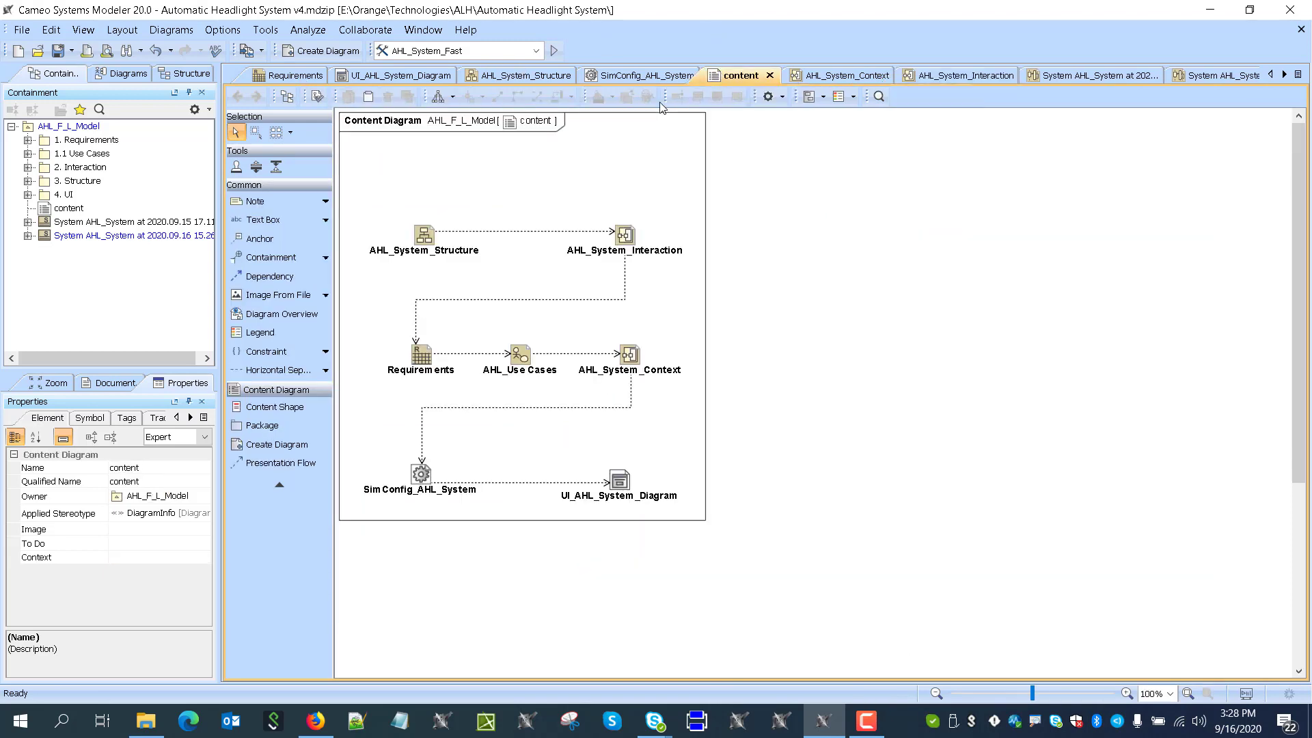
left_click(1246, 694)
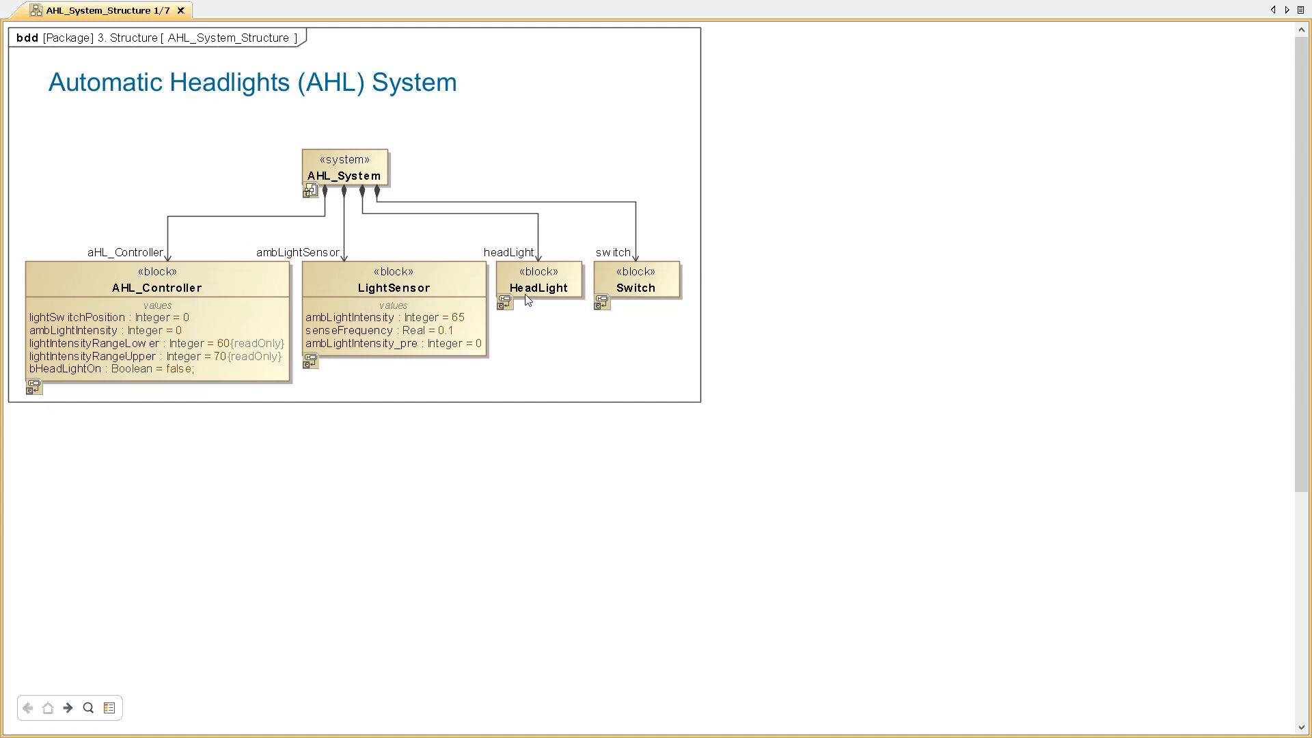
left_click(66, 708)
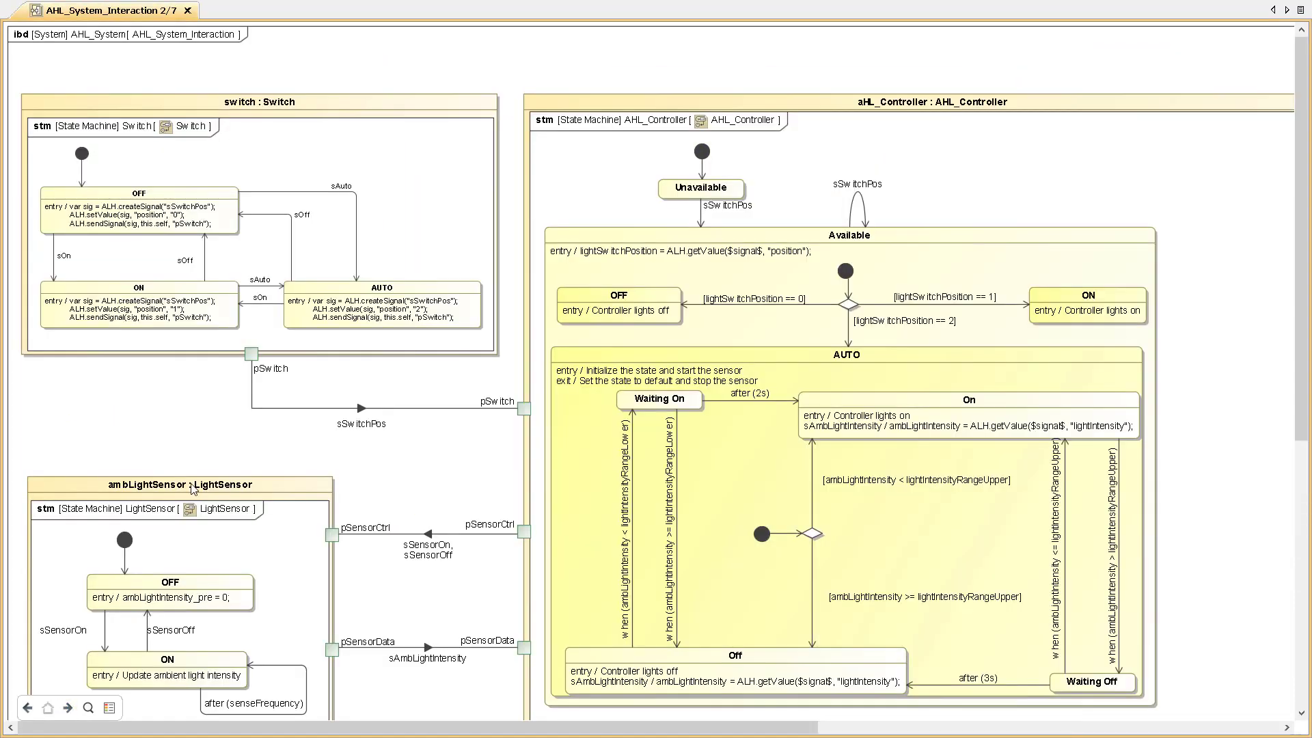
scroll(193, 487, "down", 1)
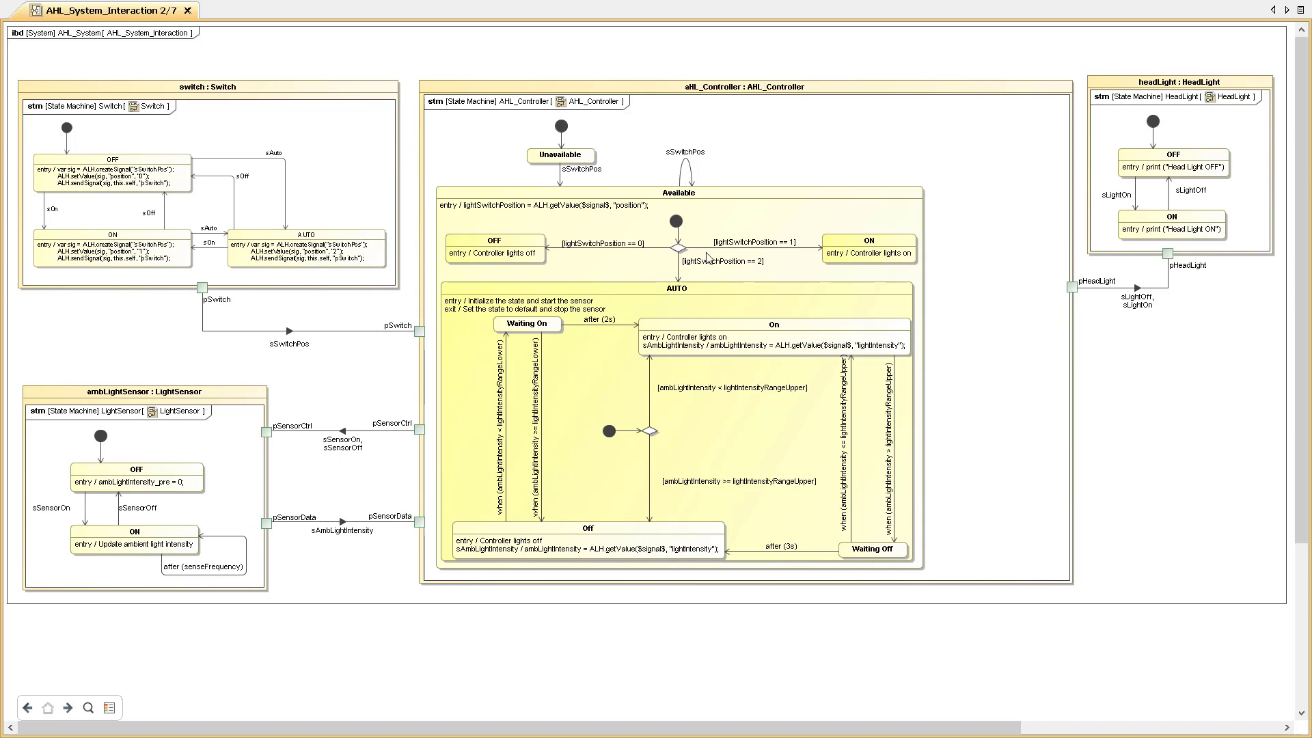
Open the AHL_Controller state machine from the interaction slide to examine its states, and return to the slide
double_click(902, 155)
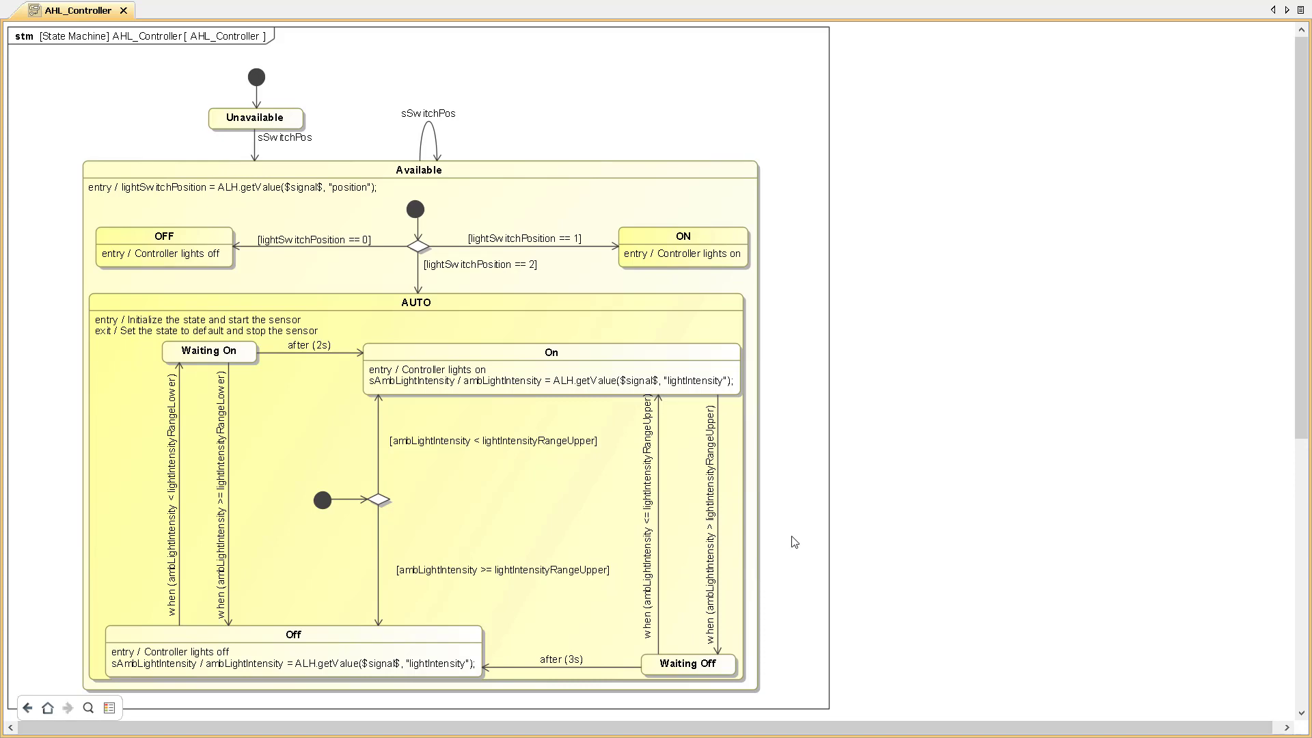
left_click(28, 709)
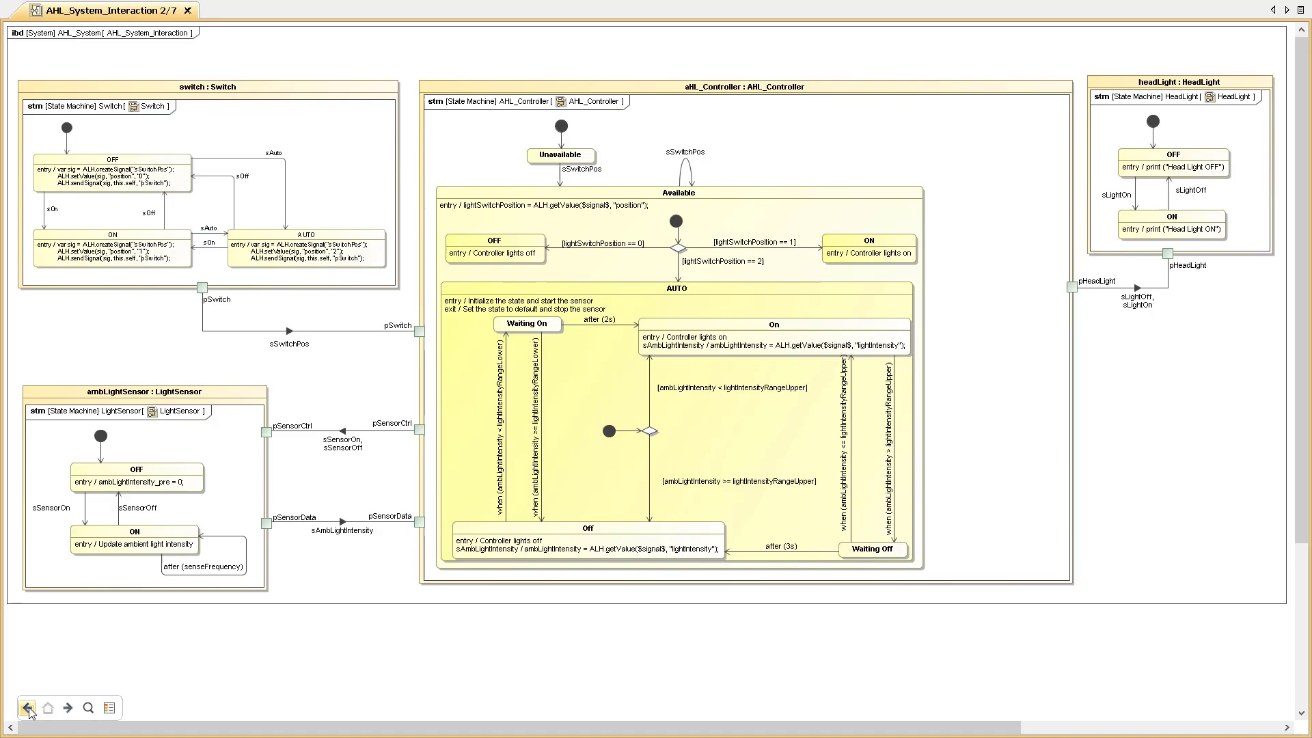
Present the Requirements, AHL_Use Cases, AHL_System_Context, SimConfig_AHL_System and UI_AHL_System_Diagram slides one after another and leave the presentation
left_click(67, 708)
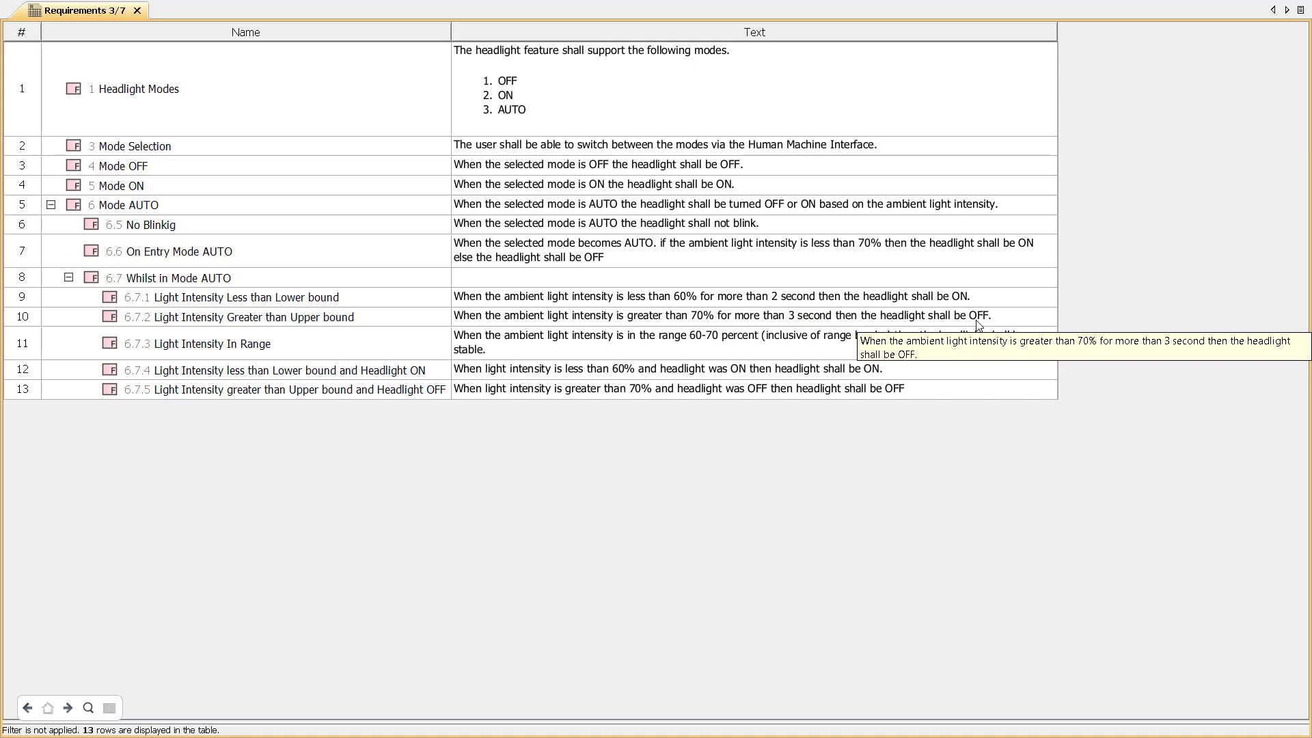
left_click(65, 713)
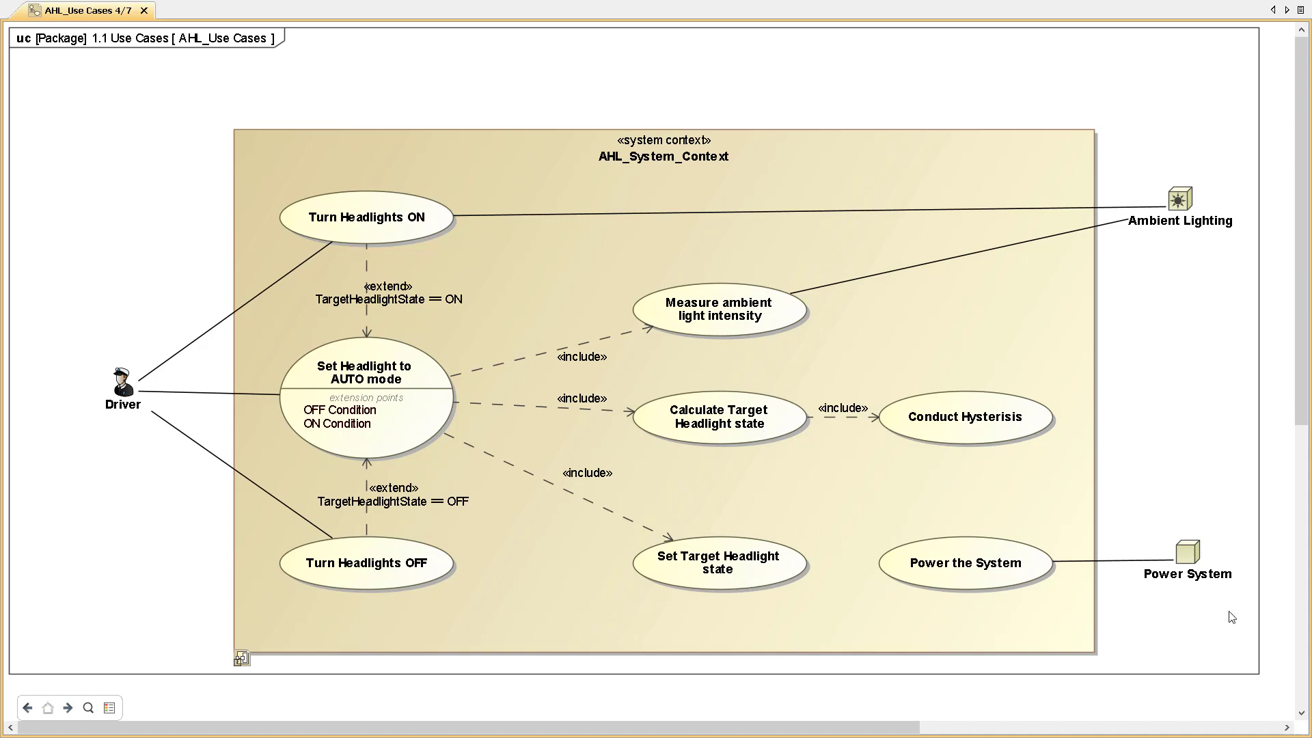
left_click(67, 707)
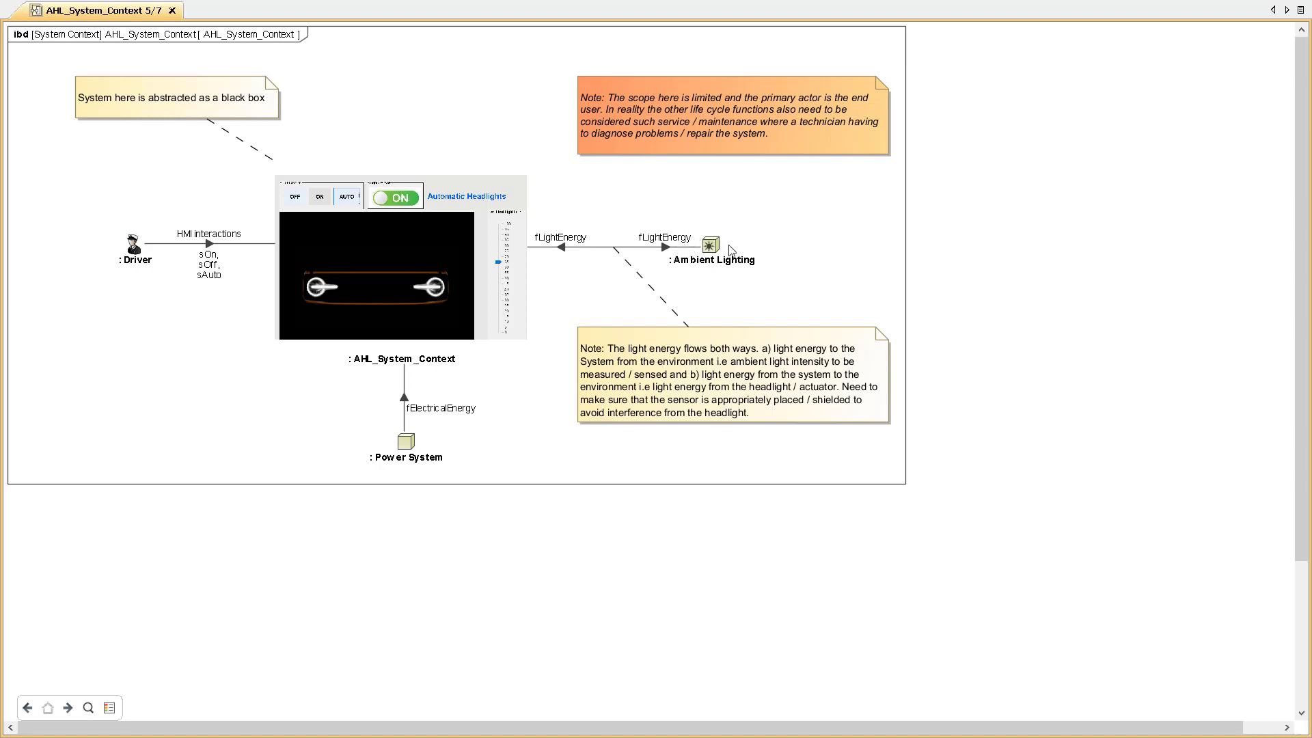
left_click(69, 708)
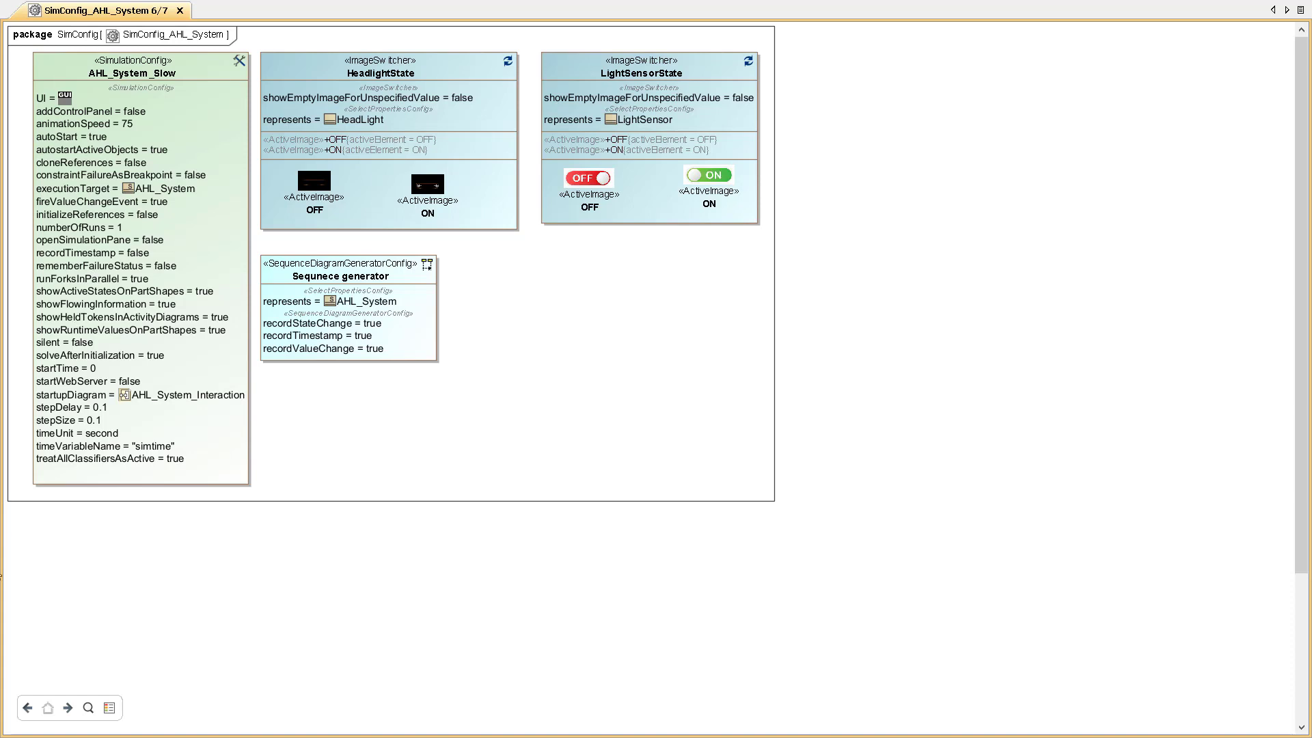
left_click(68, 709)
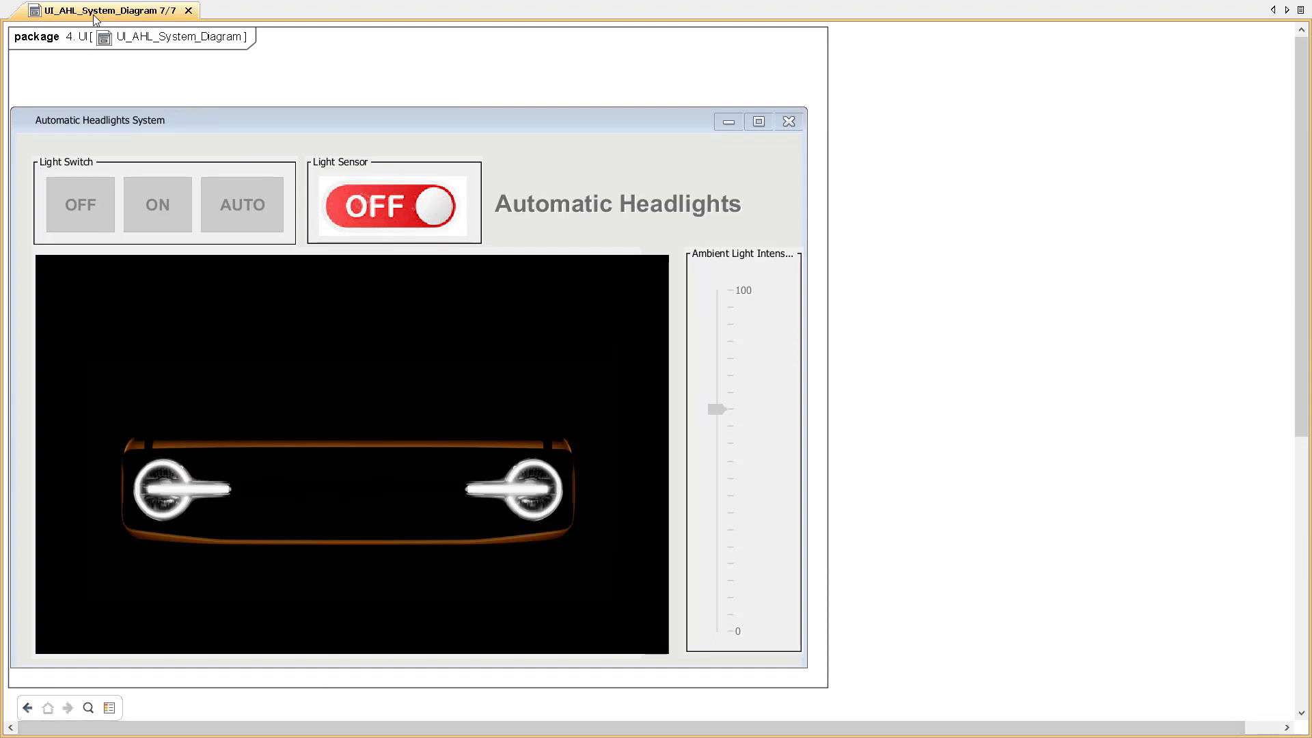
key("Escape")
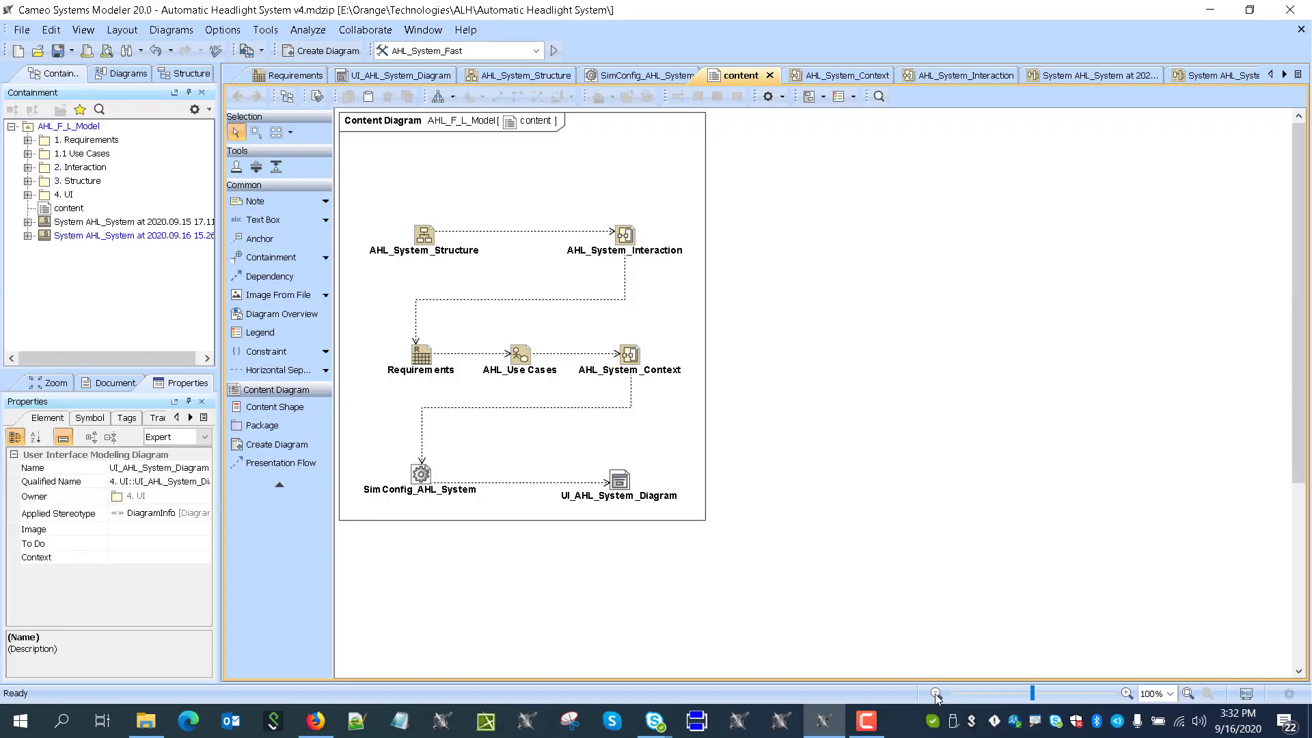
Run the AHL_System_Slow simulation on the AHL_System_Interaction diagram, with the diagram maximized and the Automatic Headlights System window moved clear of its state machines
left_click(855, 76)
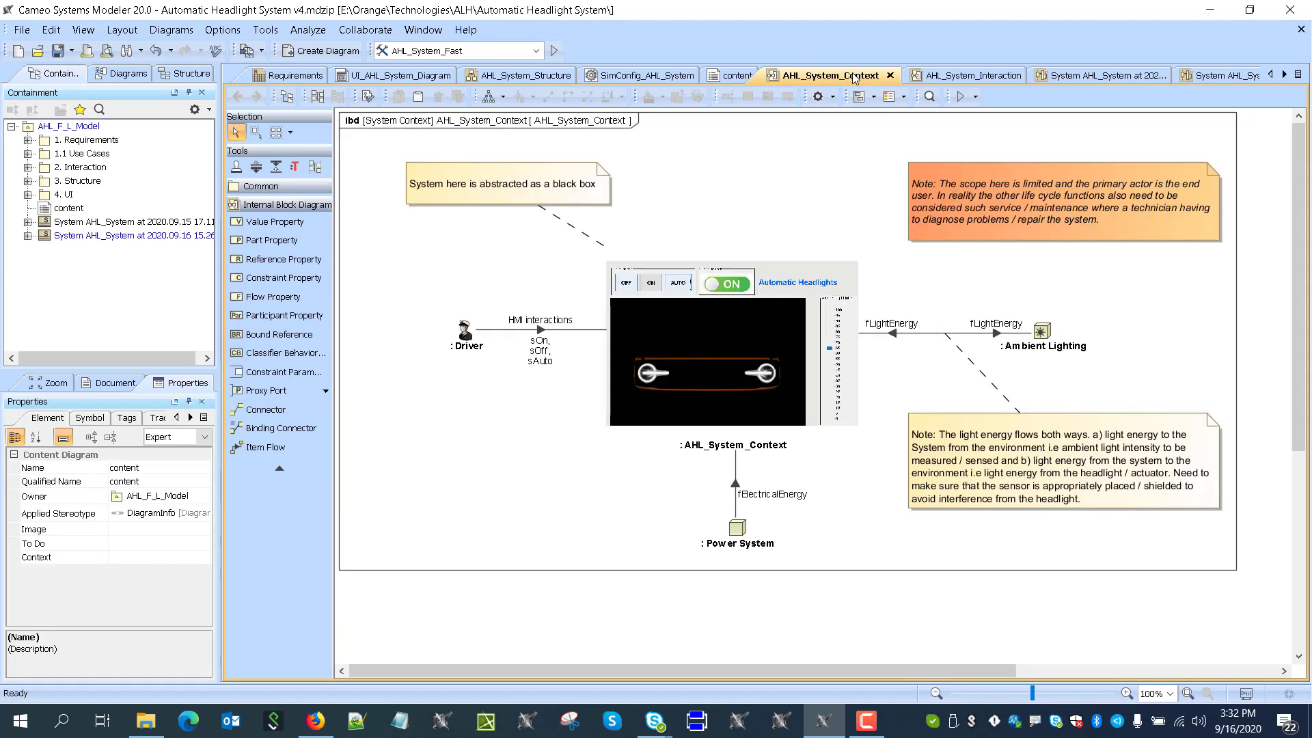
left_click(960, 75)
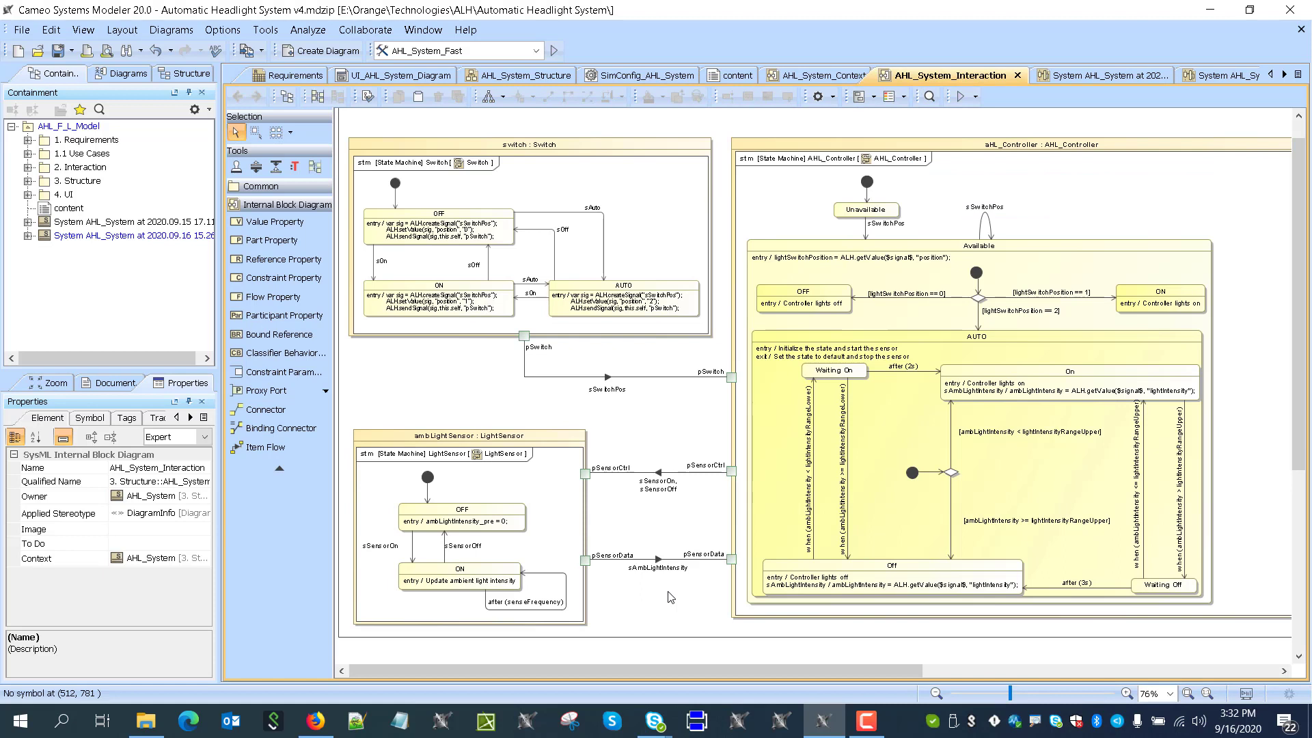
left_click(536, 51)
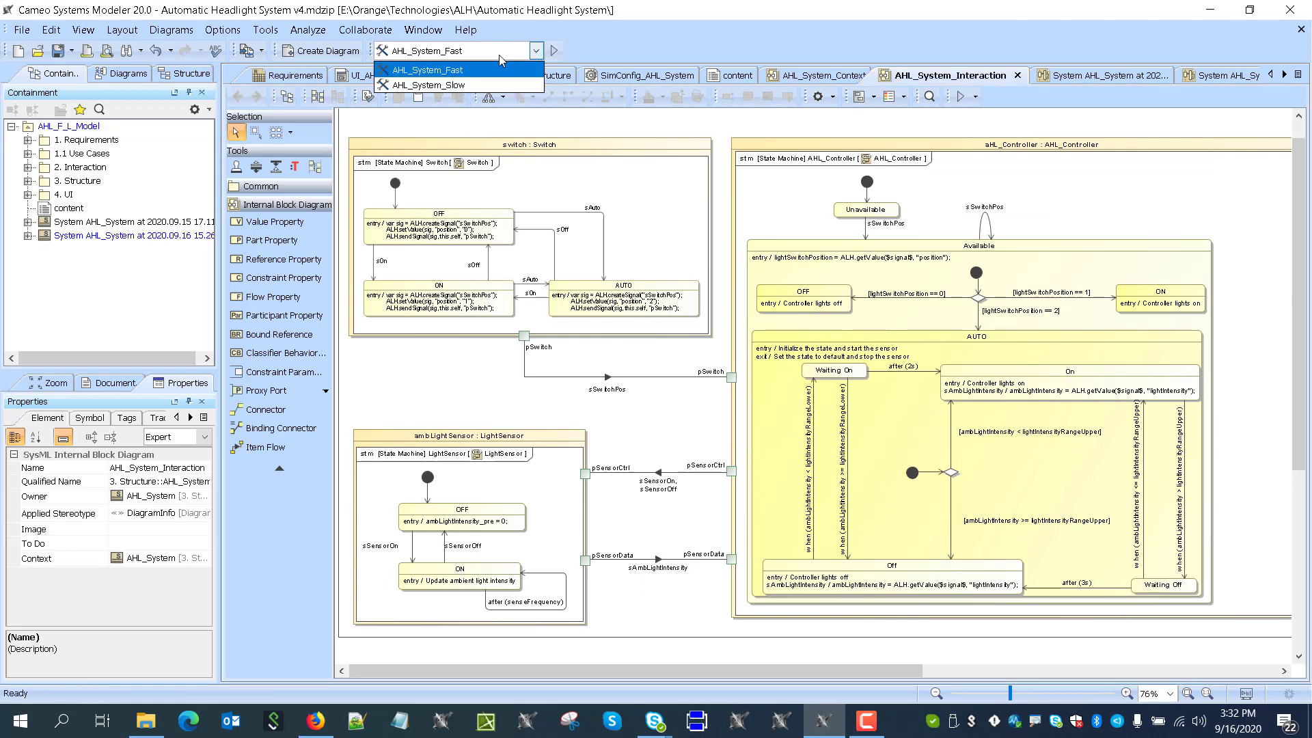
left_click(438, 88)
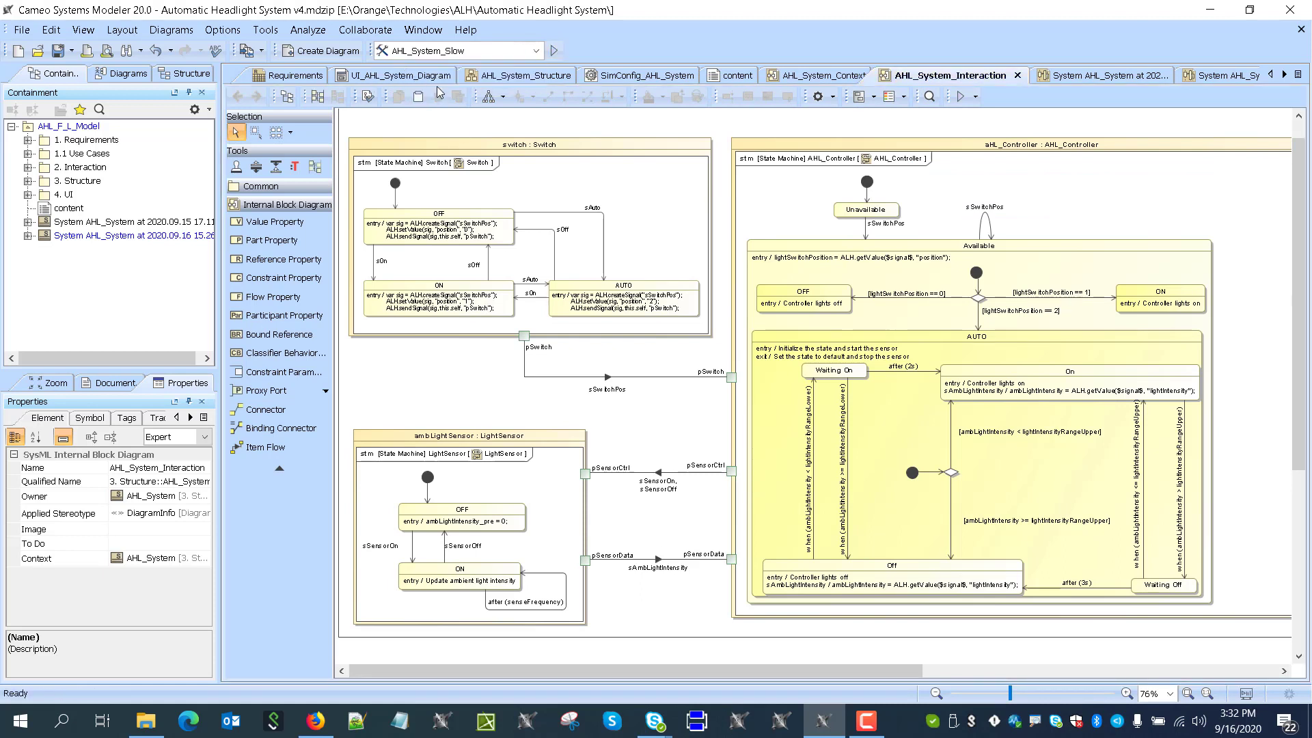
left_click(554, 50)
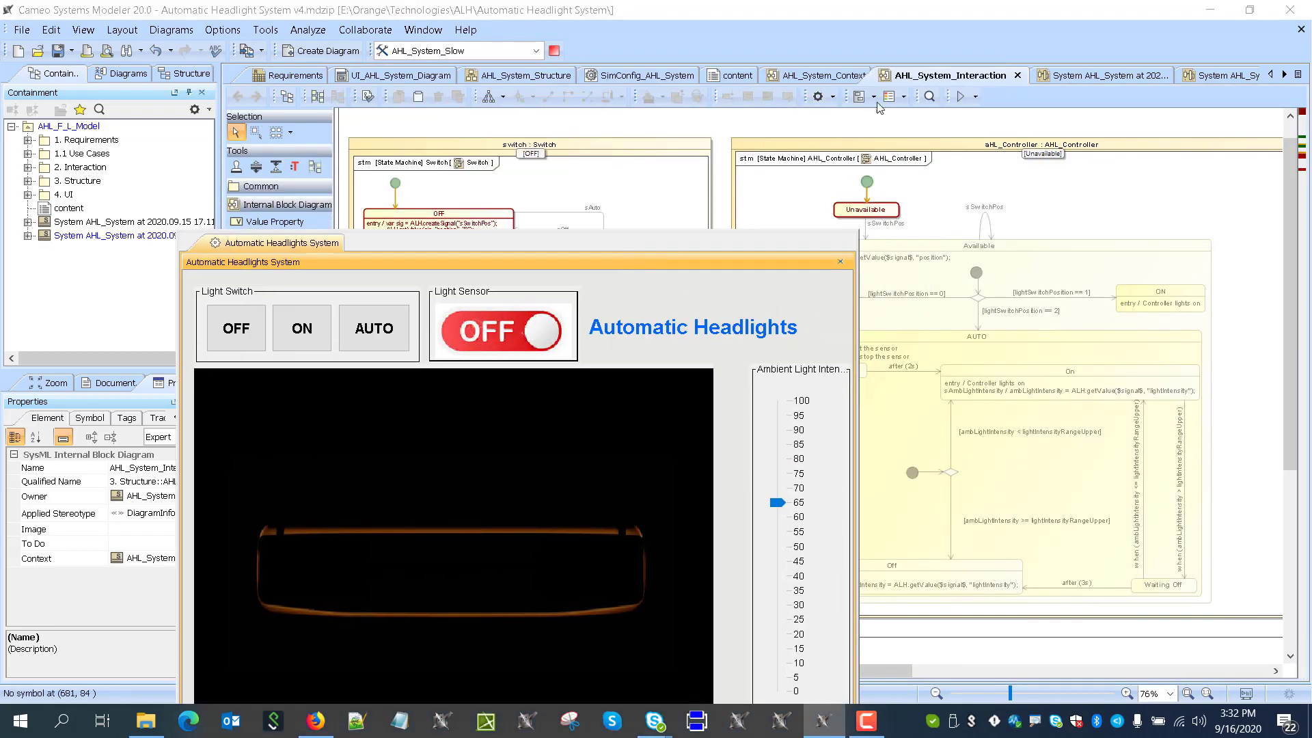
double_click(933, 75)
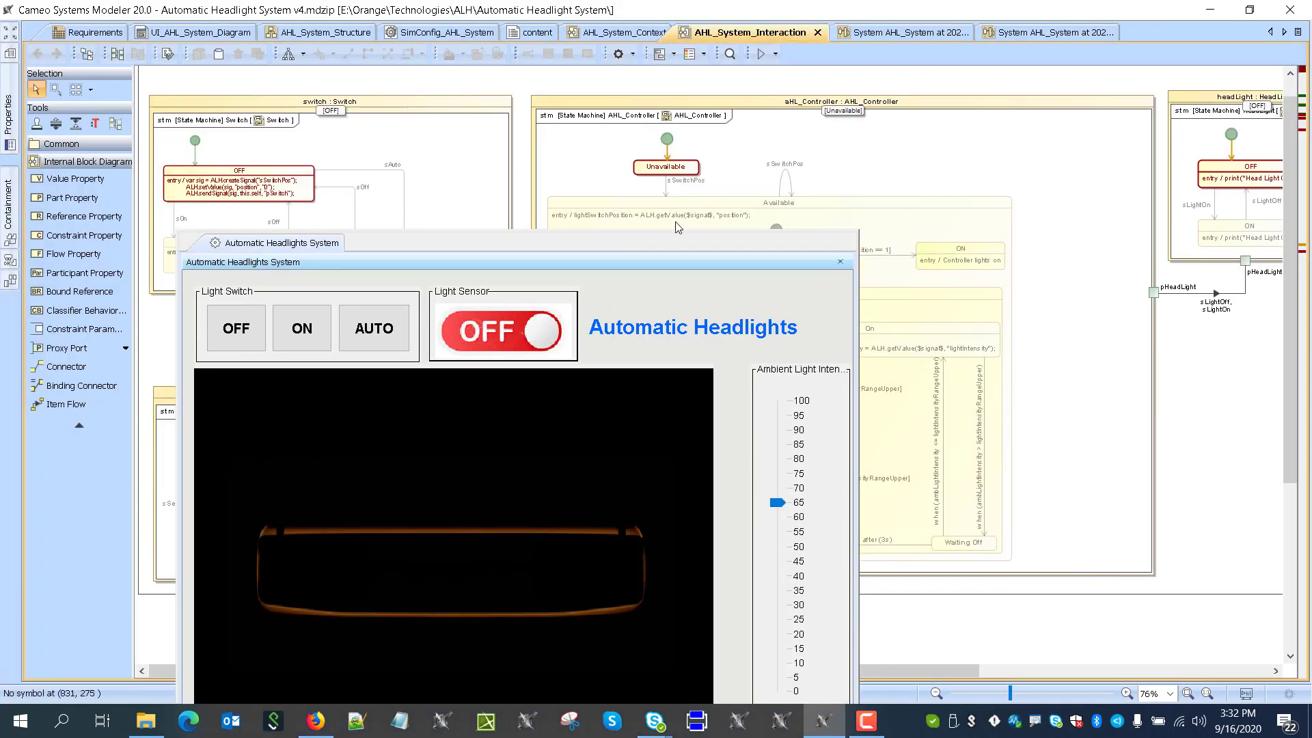
left_click_drag(669, 247, 1194, 382)
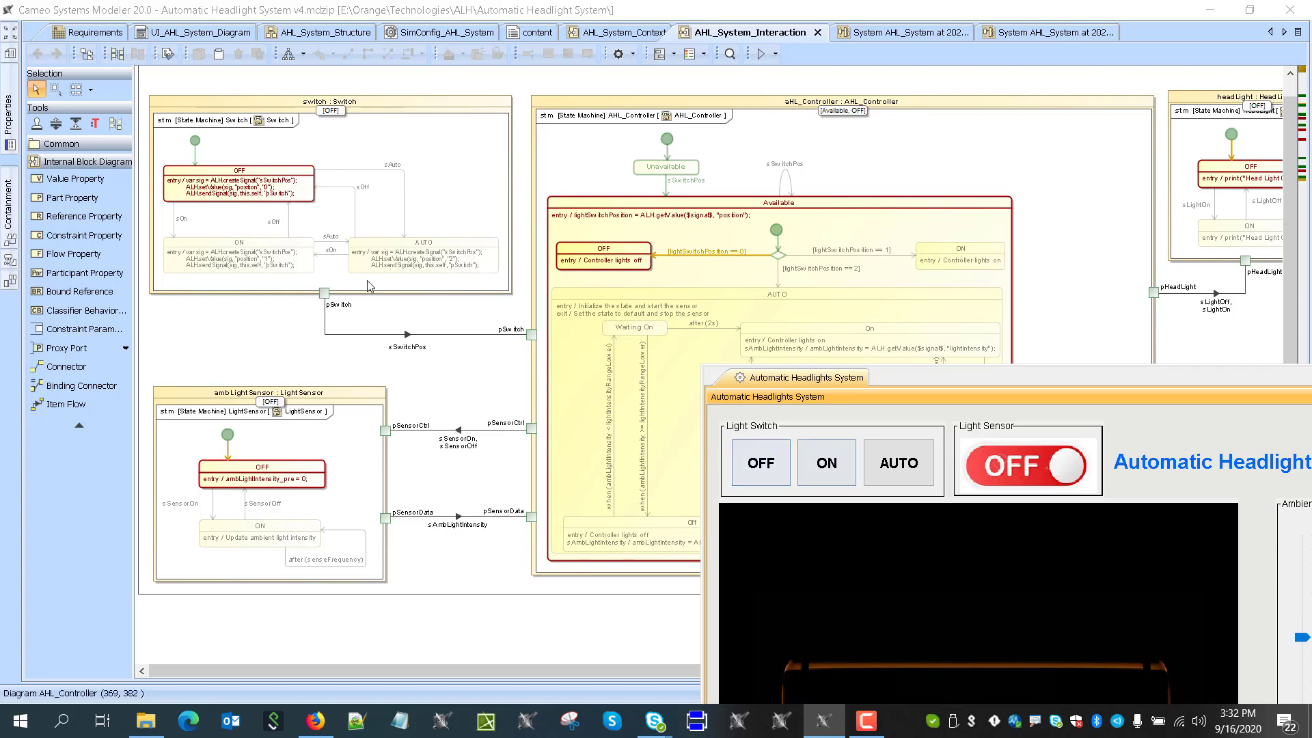
Switch the simulated headlights to ON, to OFF and back to ON to follow the signals through the interaction diagram
left_click(805, 464)
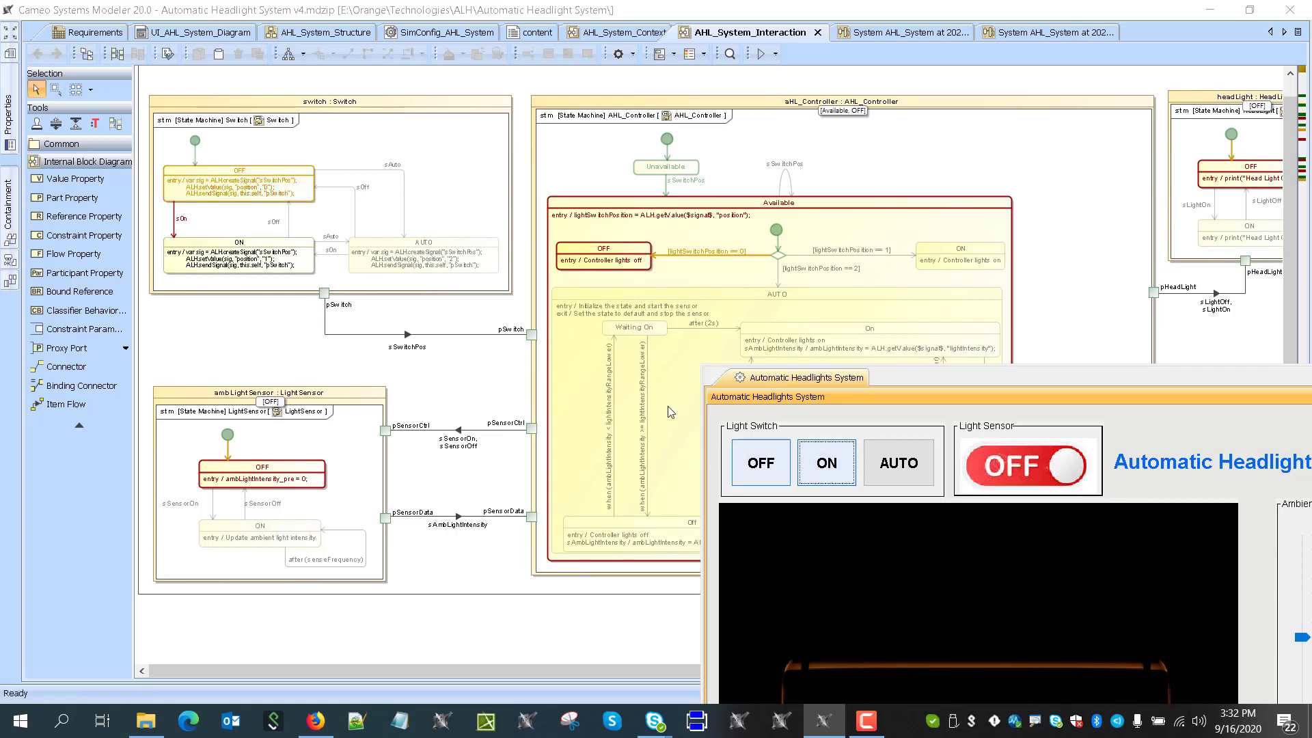
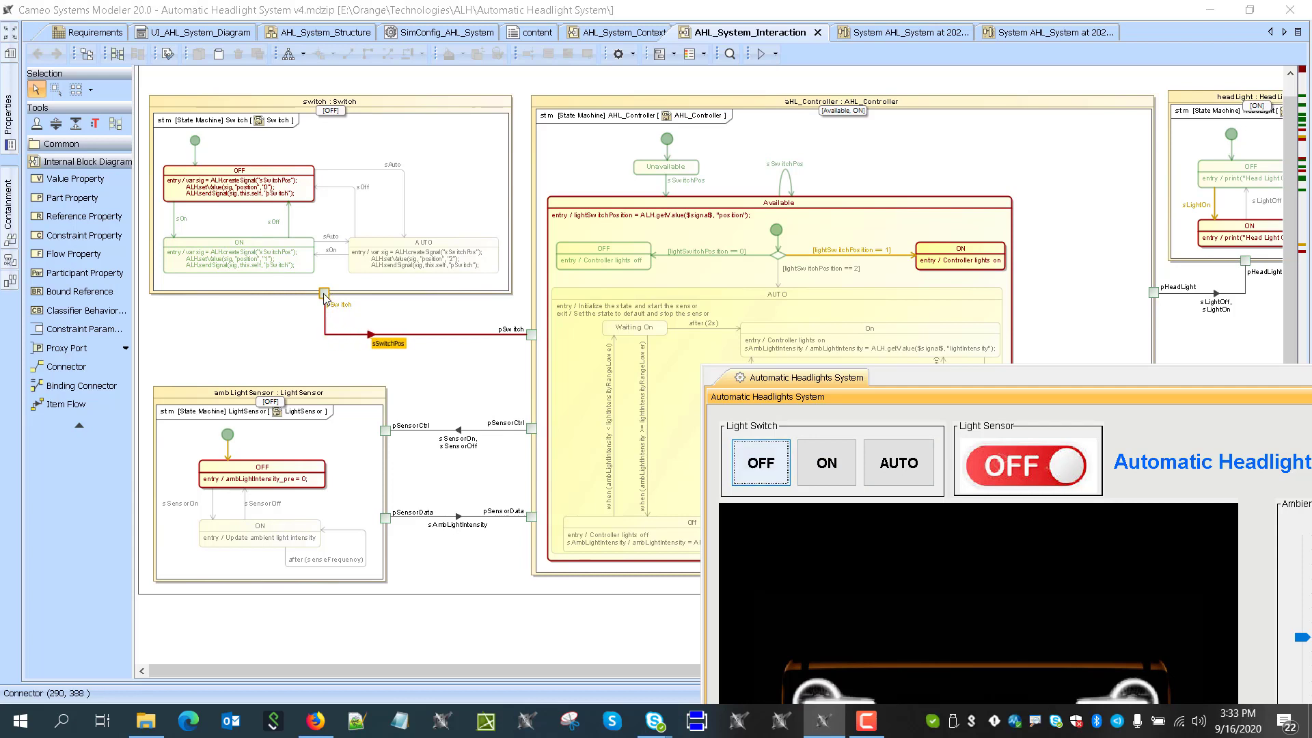
mouse_move(324, 299)
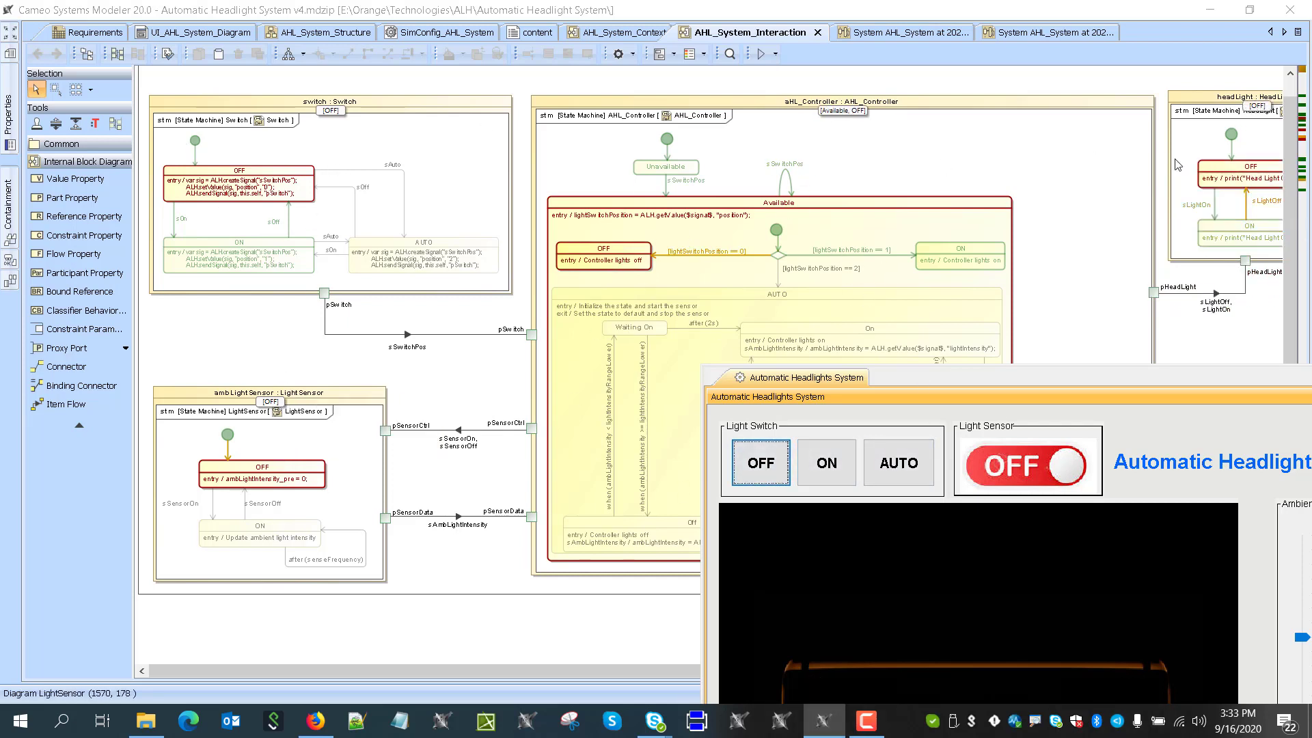
left_click(828, 464)
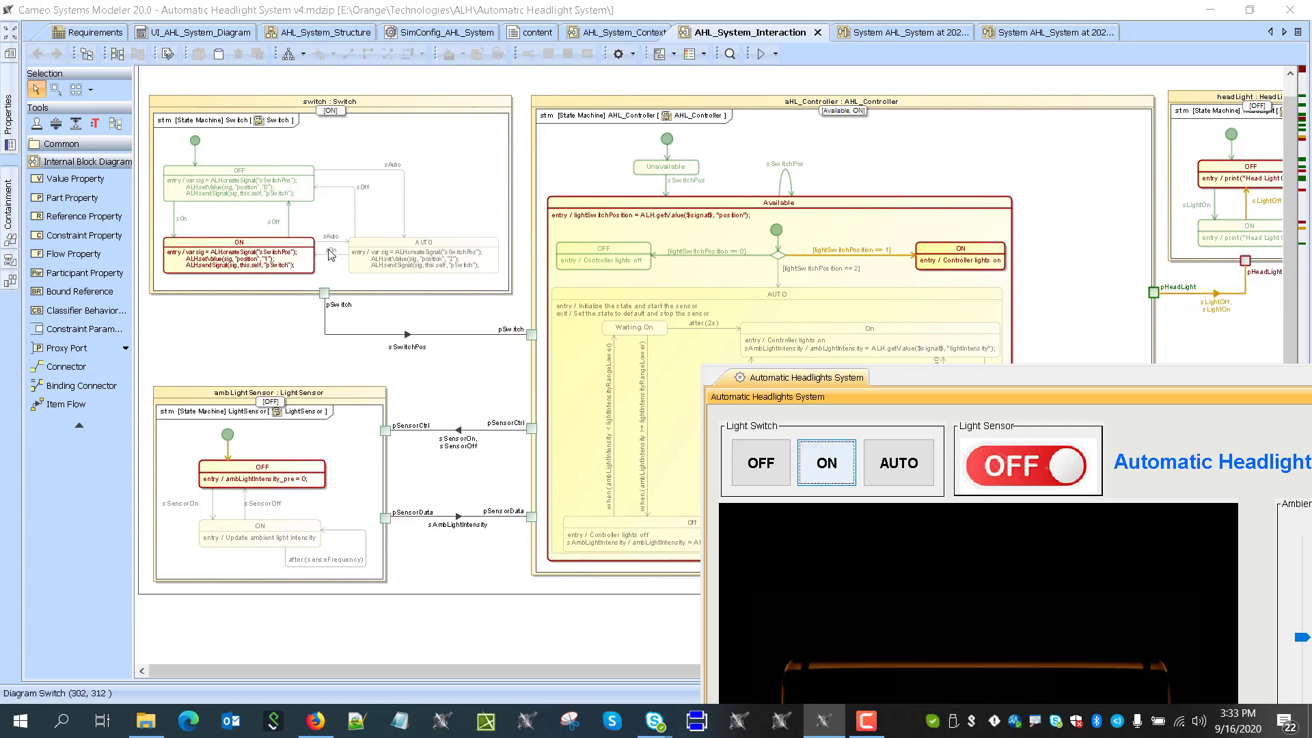
Open the Switch state machine to examine its entry behaviours and signal transitions, and return to the interaction diagram
double_click(322, 277)
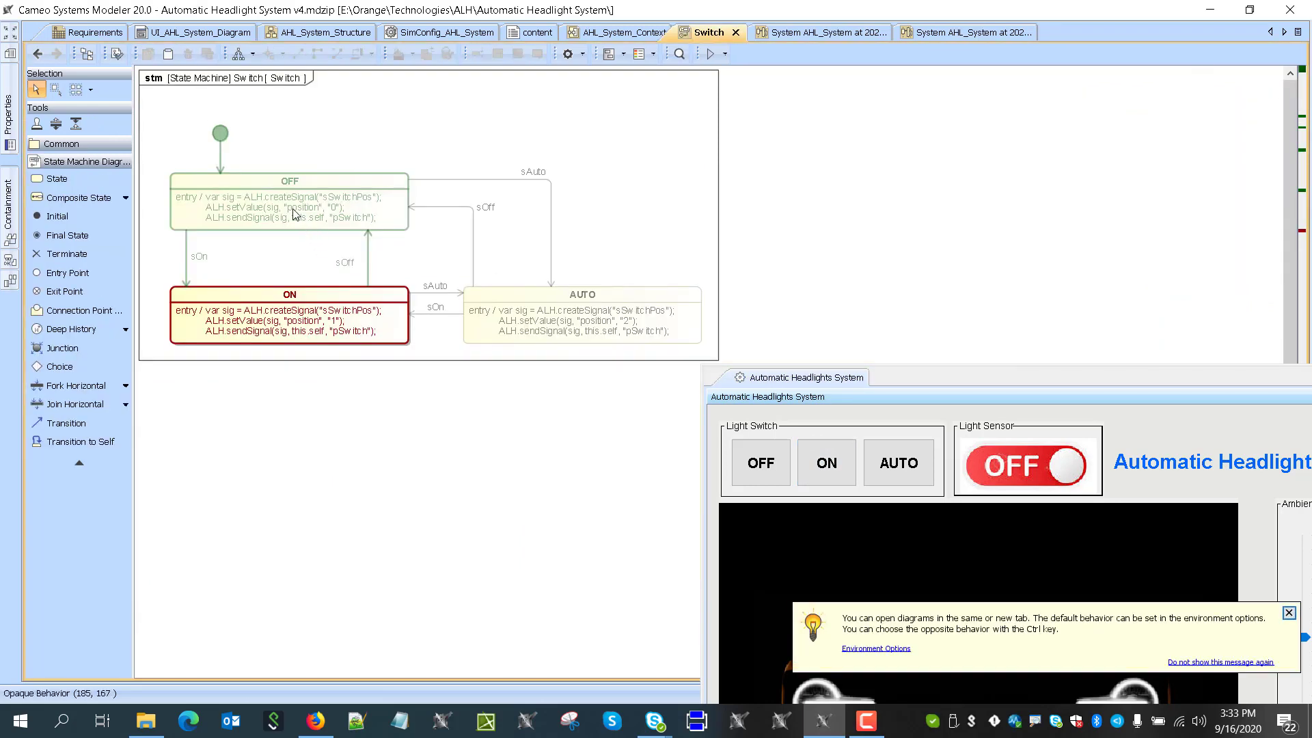
scroll(294, 214, "up", 1)
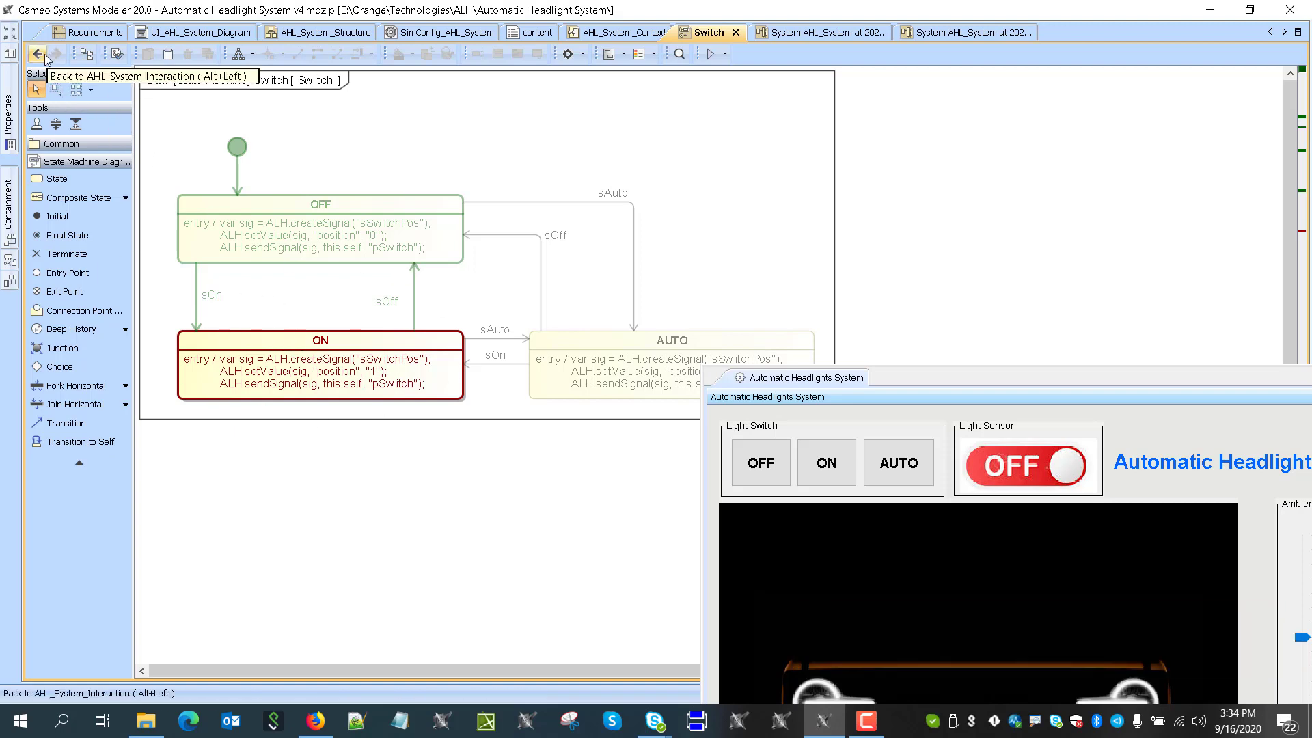
left_click(37, 54)
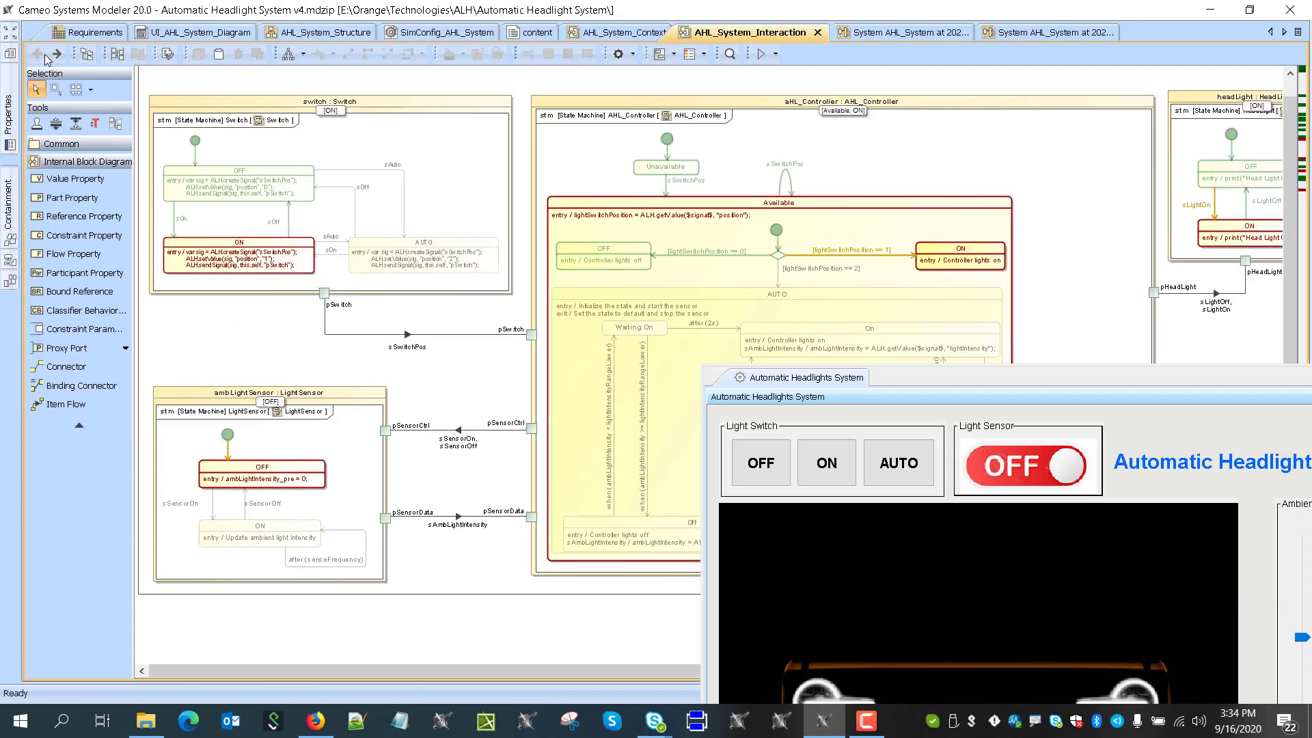
Open the AHL_Controller state machine to examine its lightSwitchPosition branches, and return to the interaction diagram
double_click(740, 228)
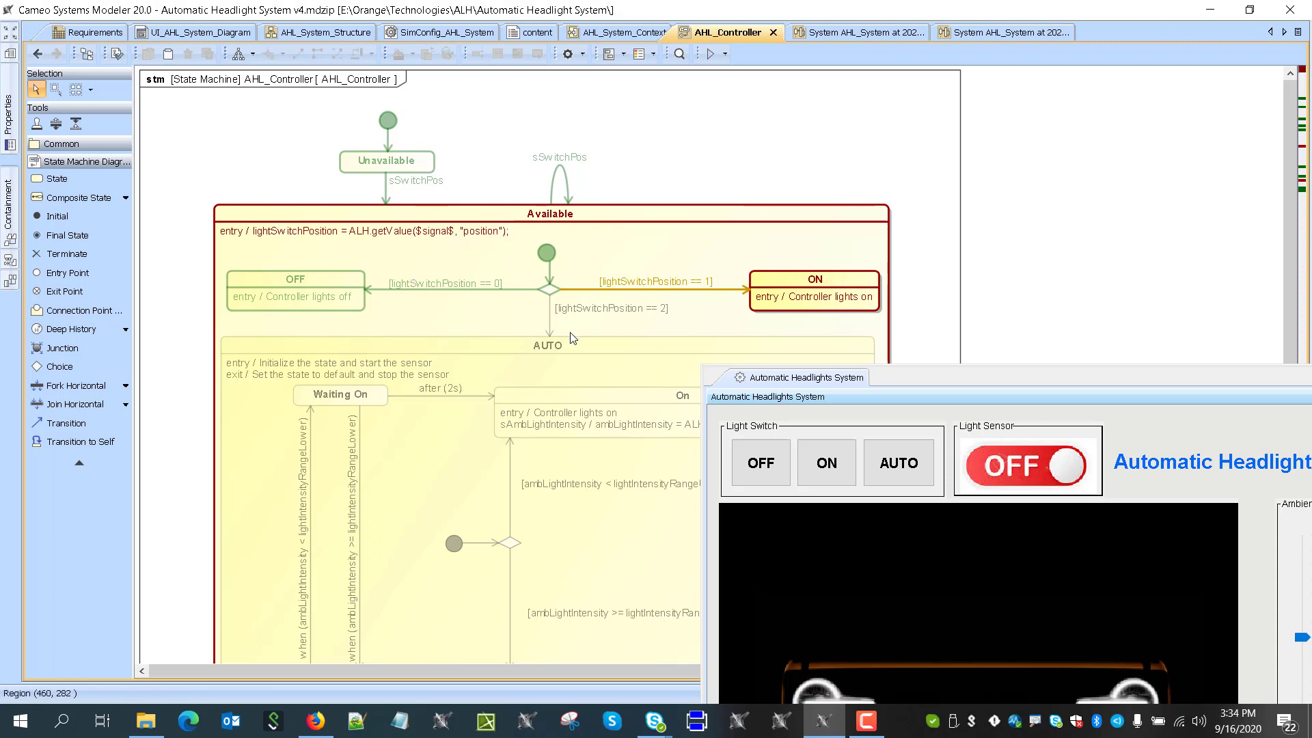
scroll(589, 321, "down", 1)
scroll(588, 321, "up", 1)
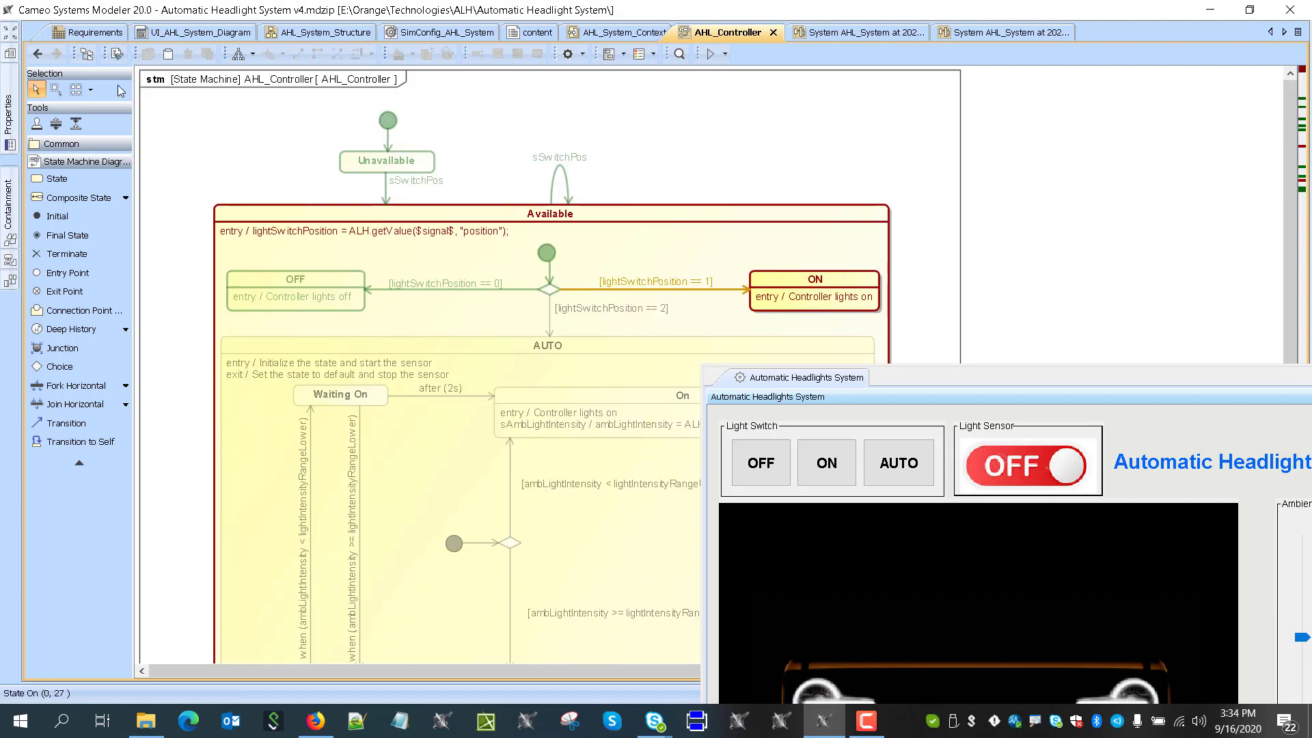
left_click(39, 53)
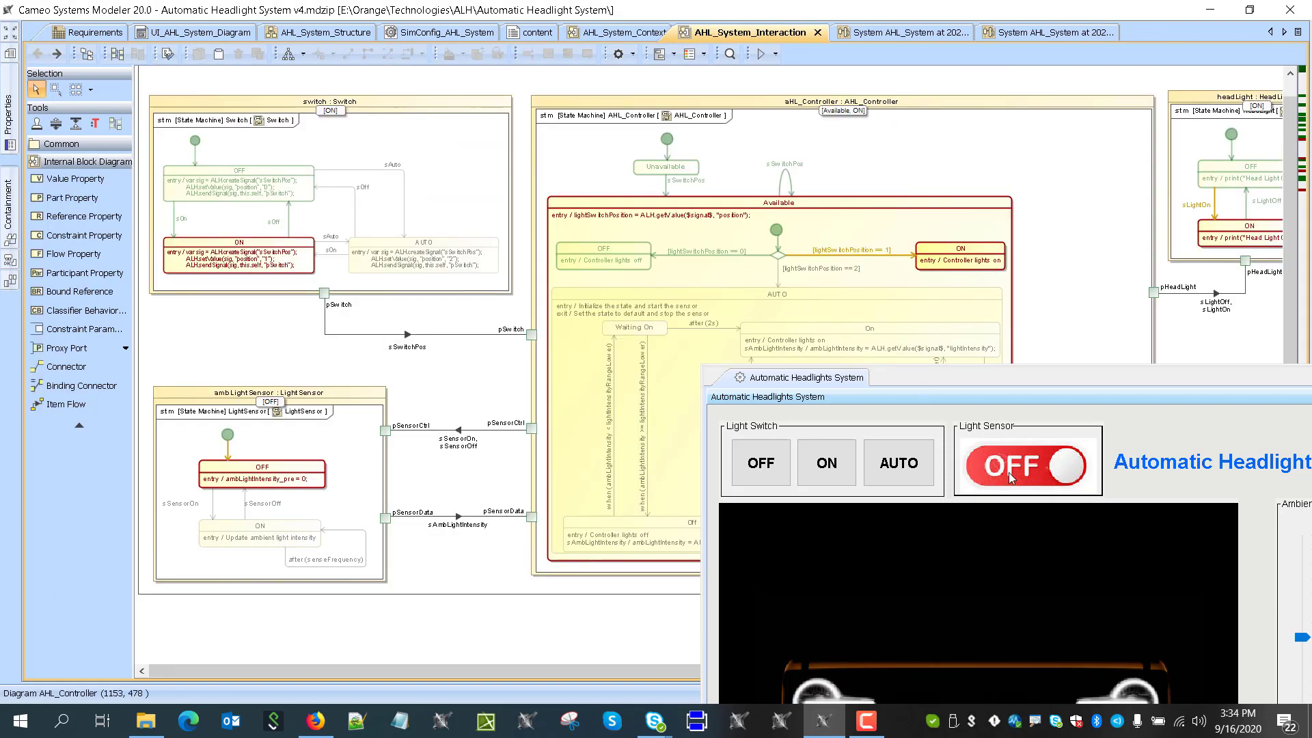
Switch the simulated headlights to AUTO and follow the active states of the light sensor and controller in the interaction diagram
left_click(897, 491)
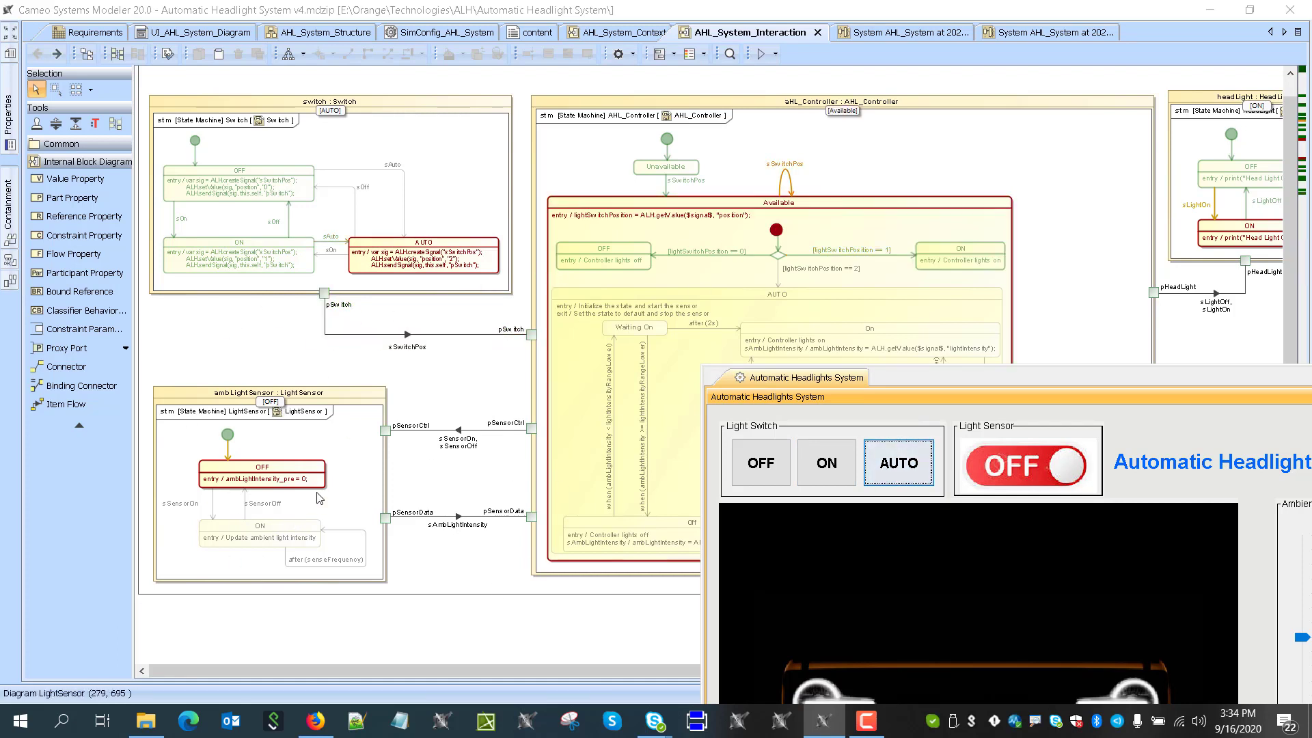
scroll(754, 262, "down", 2)
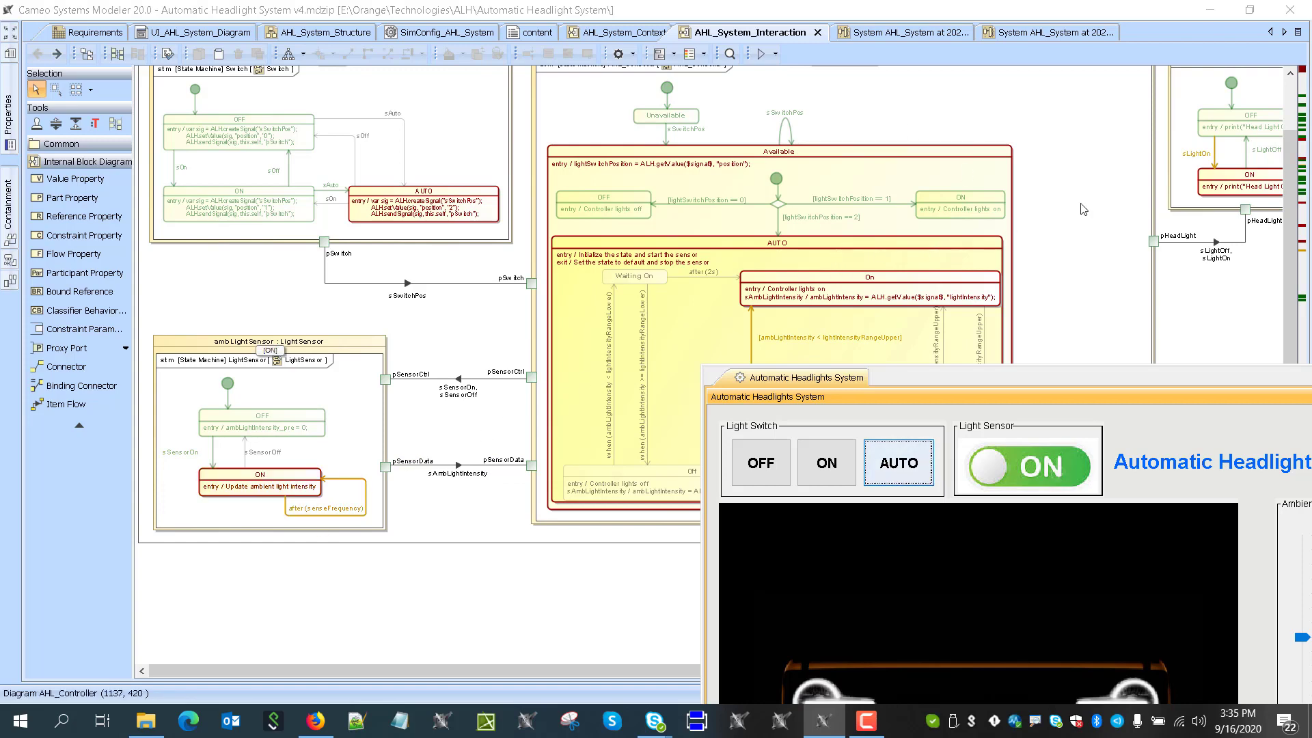
scroll(1065, 218, "down", 3)
scroll(1052, 233, "up", 4)
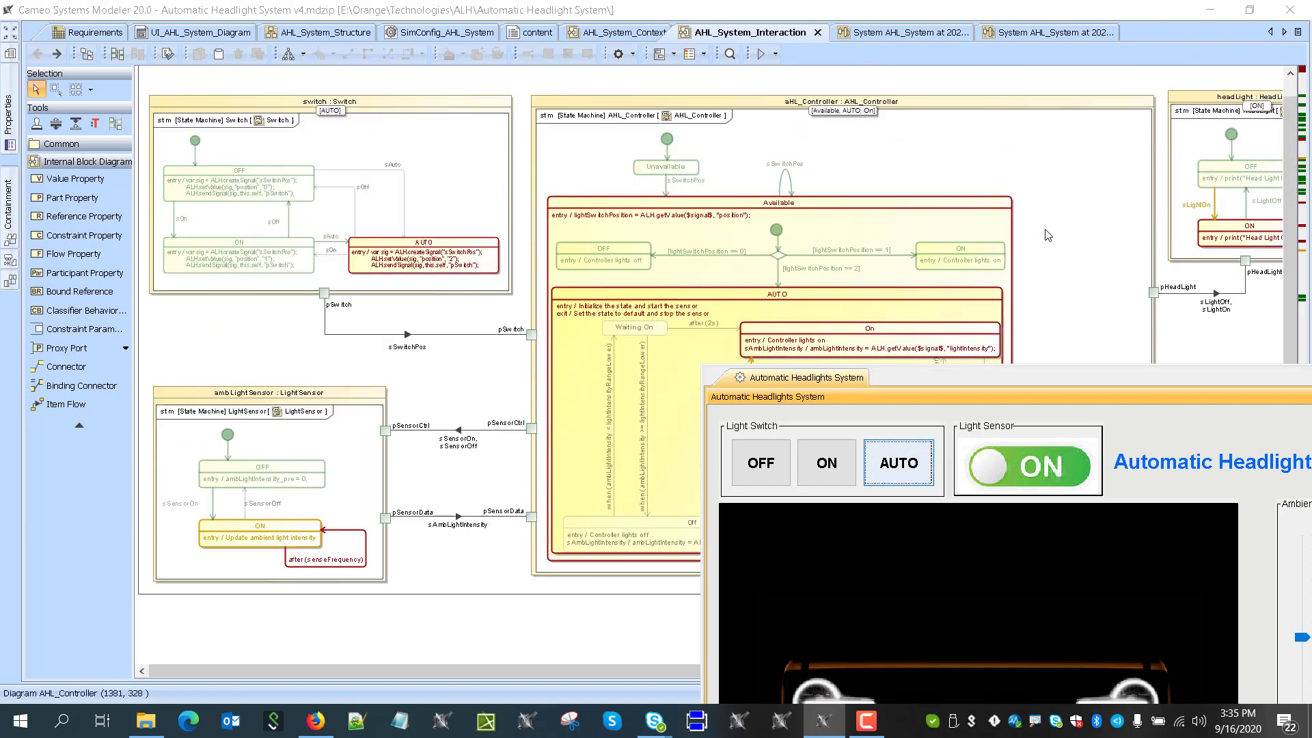
scroll(1100, 219, "down", 1)
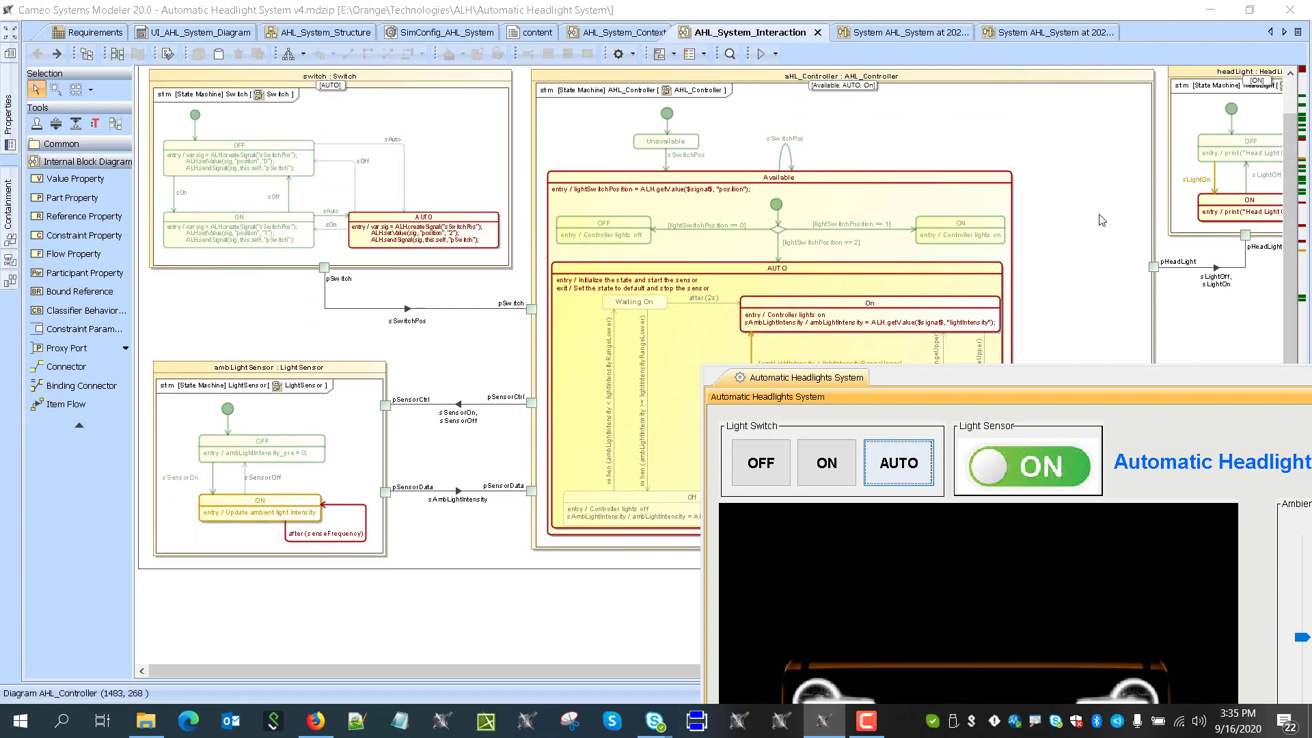
scroll(1086, 215, "down", 4)
Open the AHL_Controller state machine to examine the On and Off substates within AUTO, and return to the interaction diagram
double_click(1086, 215)
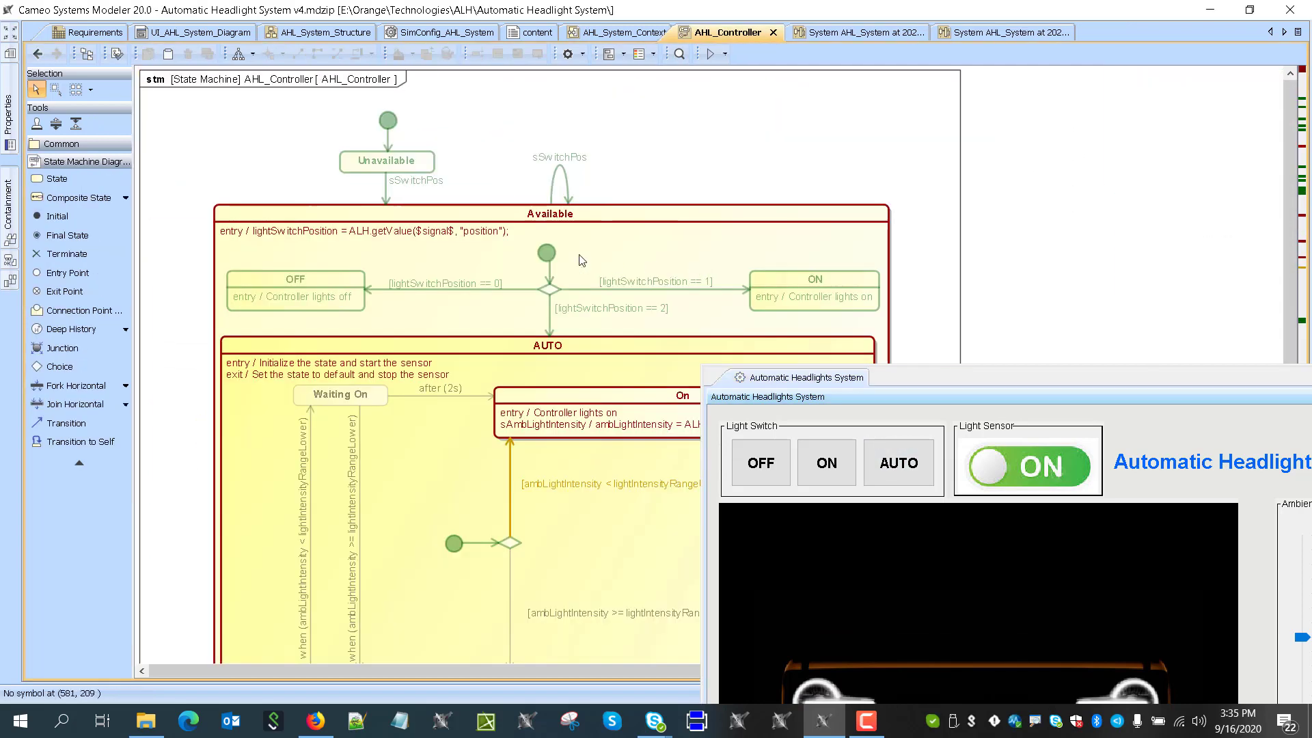
scroll(582, 259, "down", 6)
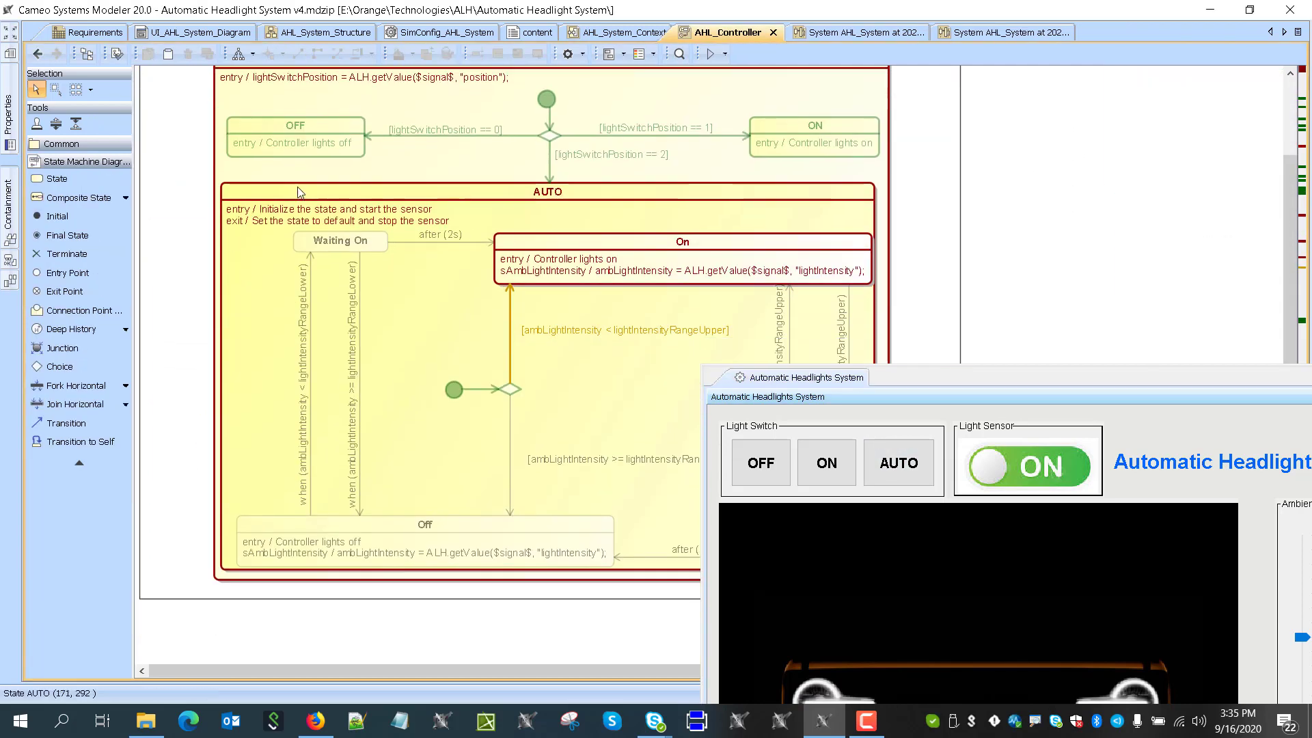
scroll(352, 243, "down", 1)
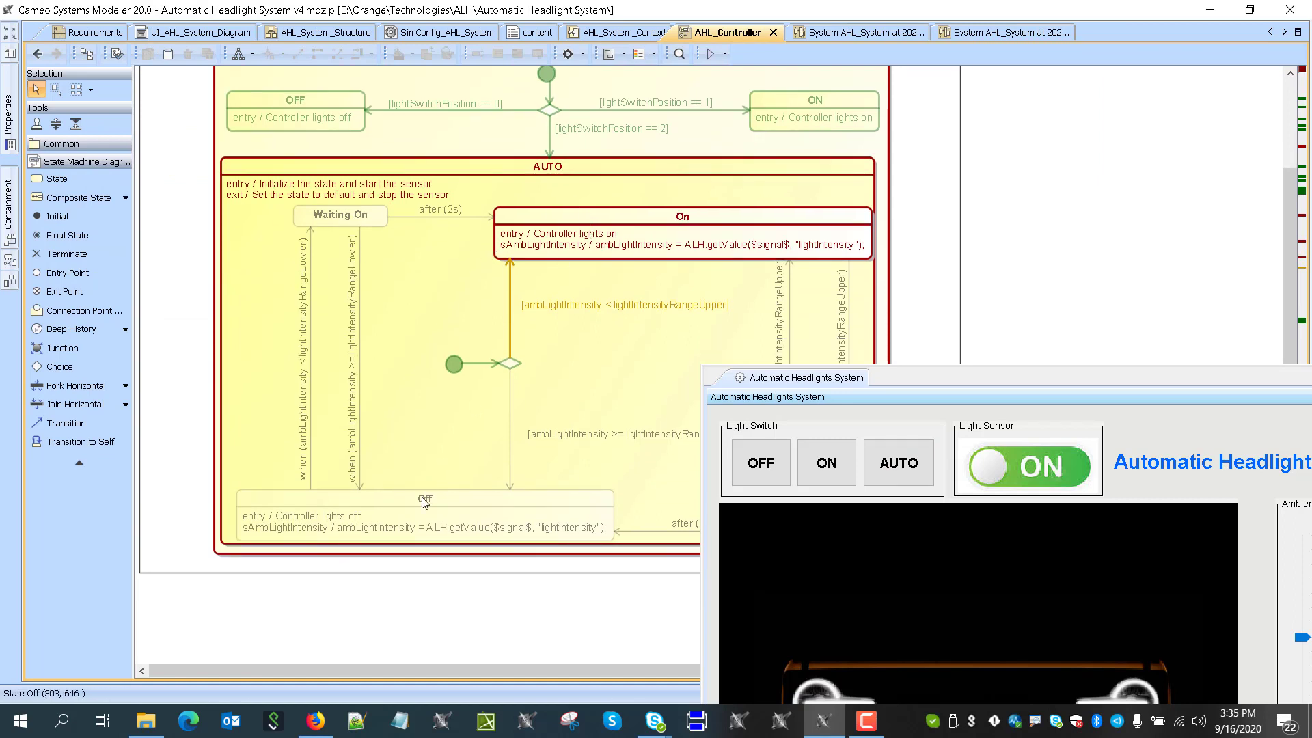
left_click(38, 51)
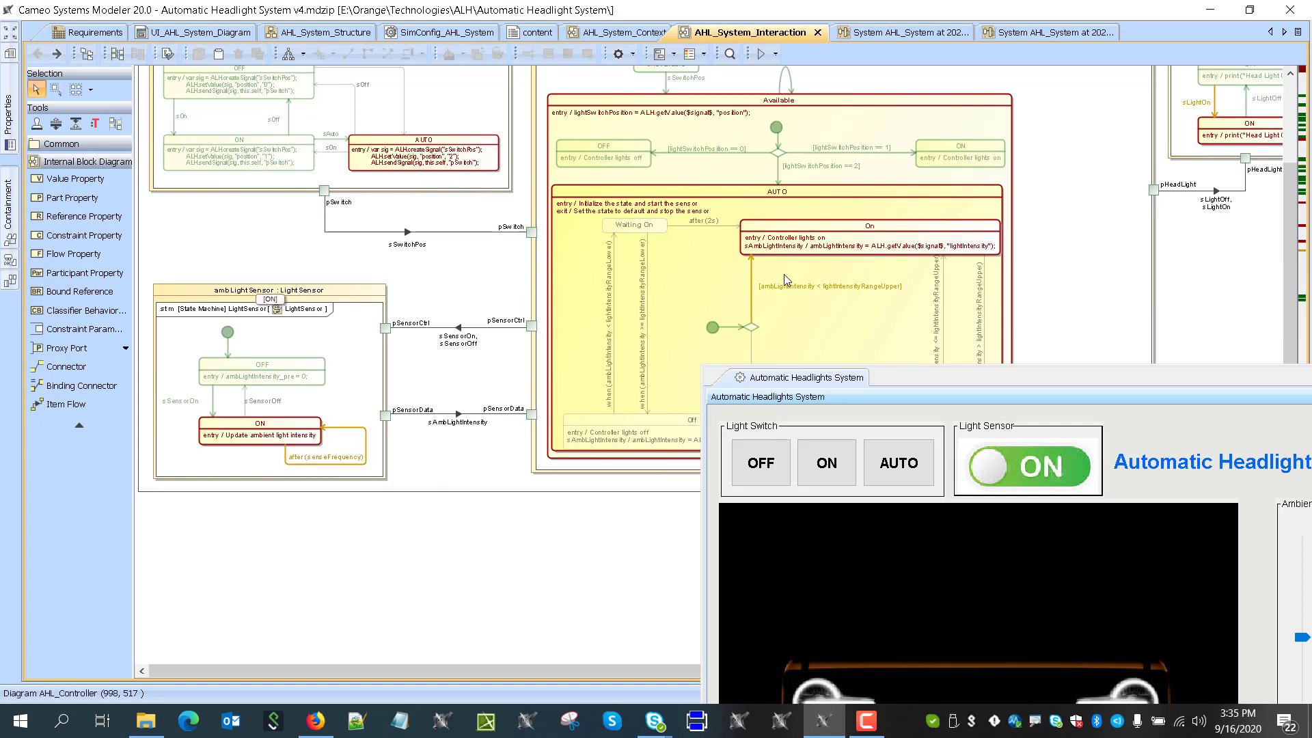
Reopen the AHL_Controller state machine, view the specification of the On state within AUTO and close it
left_click(760, 463)
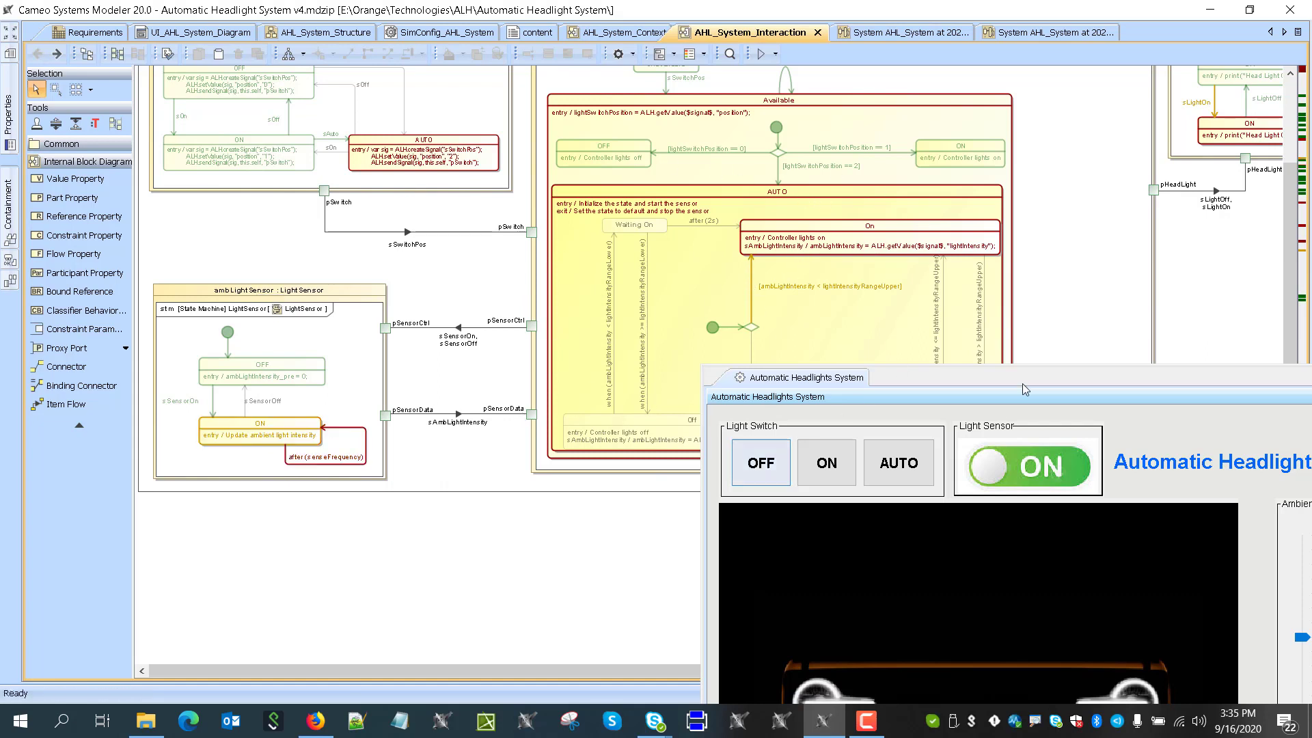
double_click(801, 265)
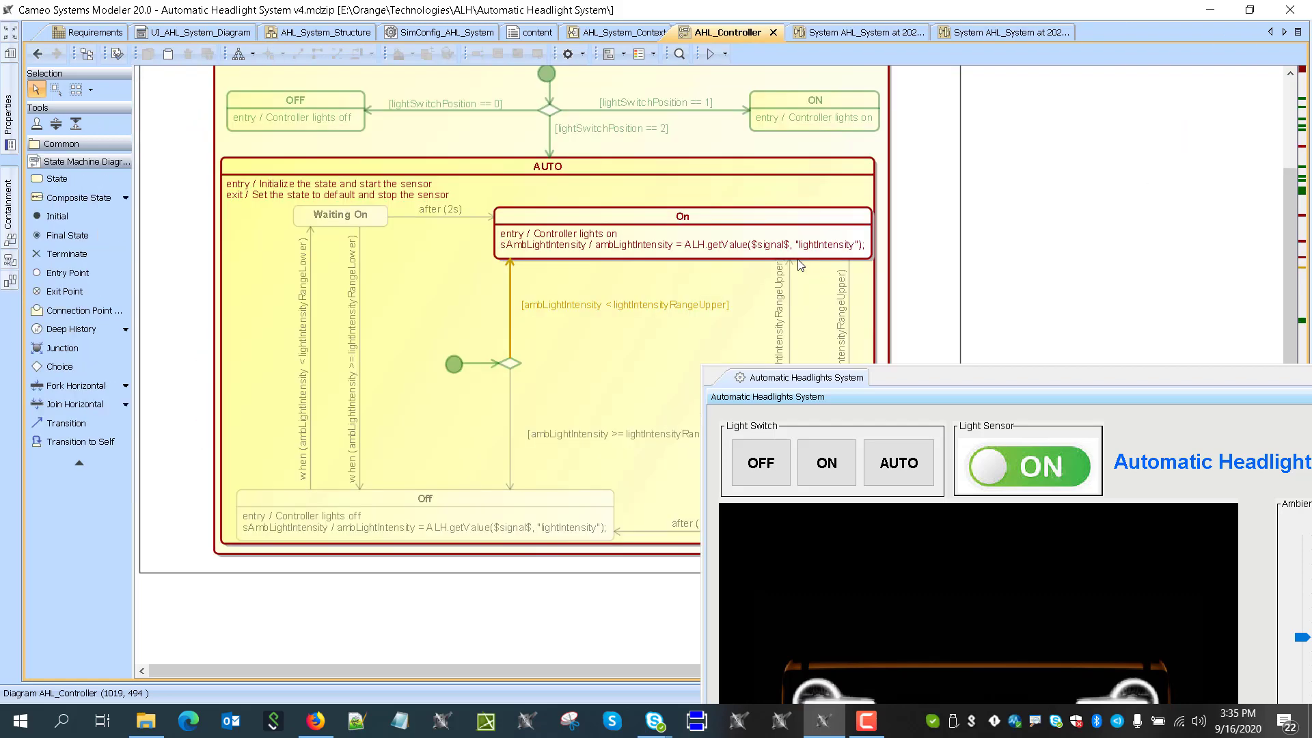
double_click(530, 220)
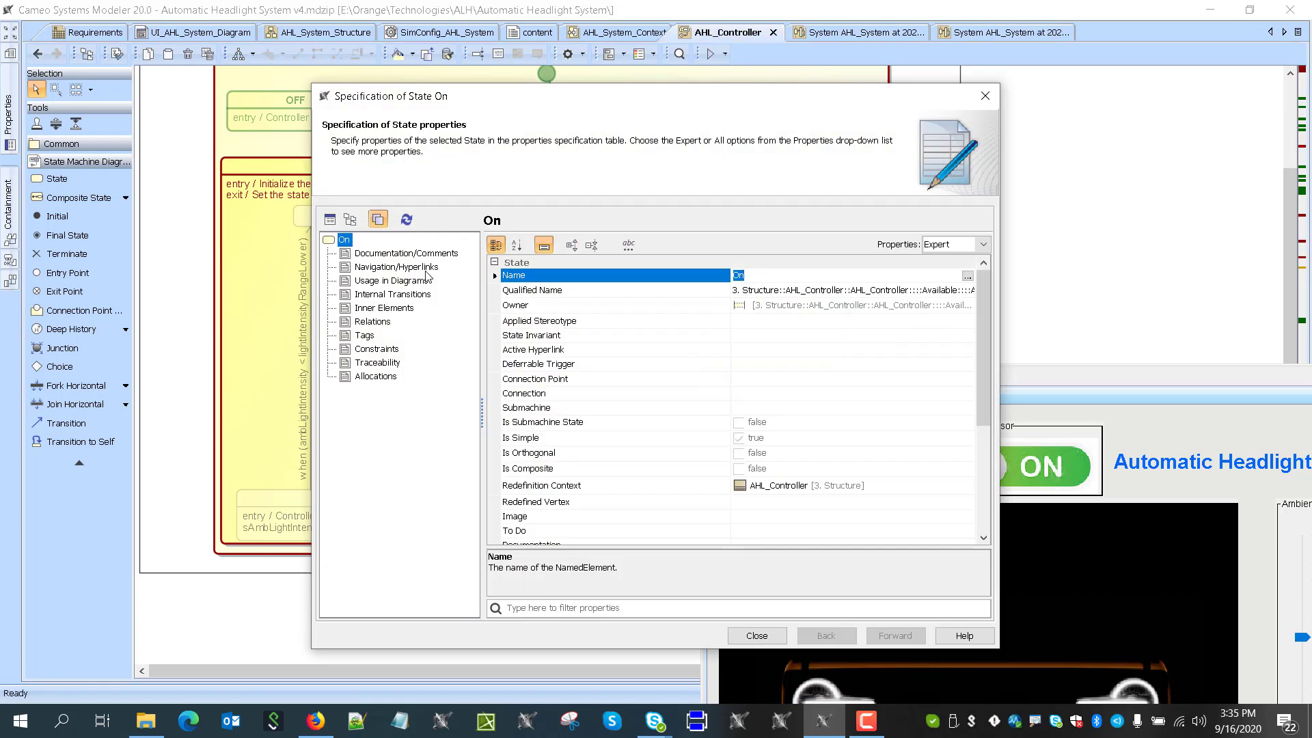
left_click(984, 95)
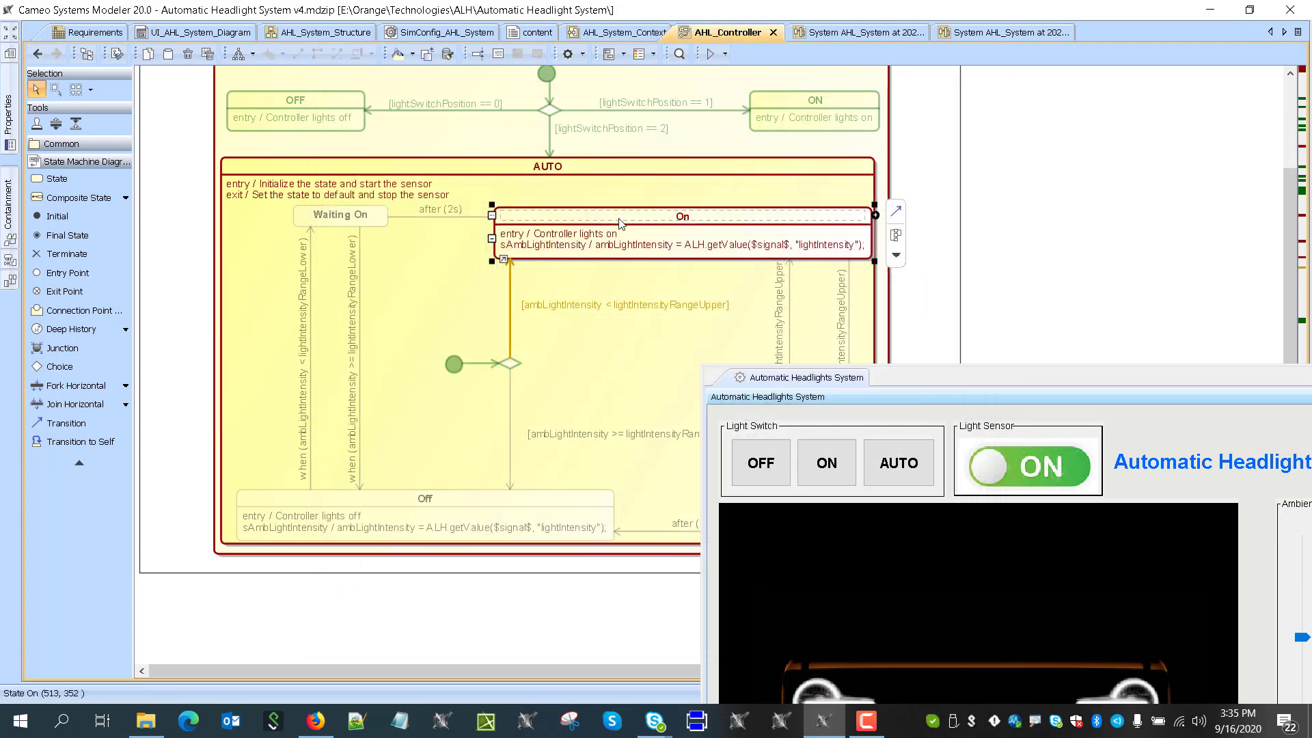
Open the specification of the On state within AUTO, examine the trigger and effect of its Get sensor data internal transition, and close it
left_click(617, 215)
double_click(592, 219)
left_click(375, 294)
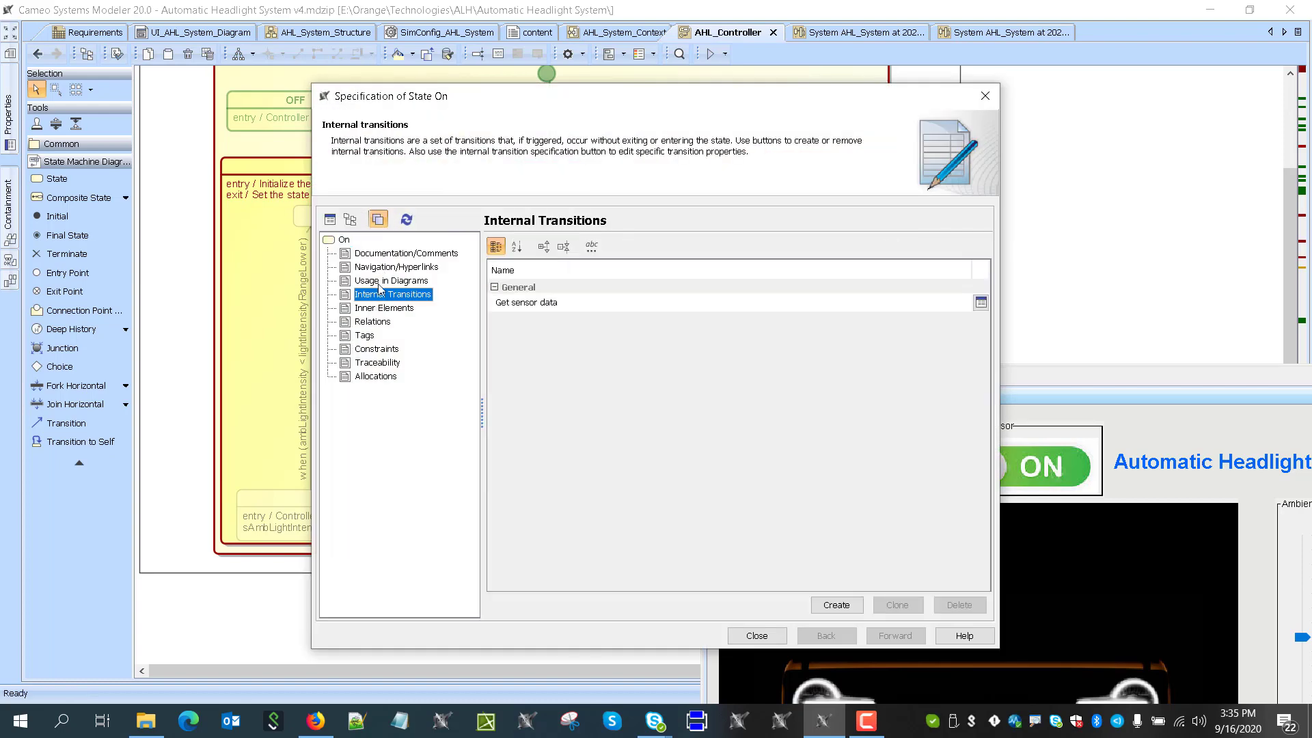
left_click(976, 308)
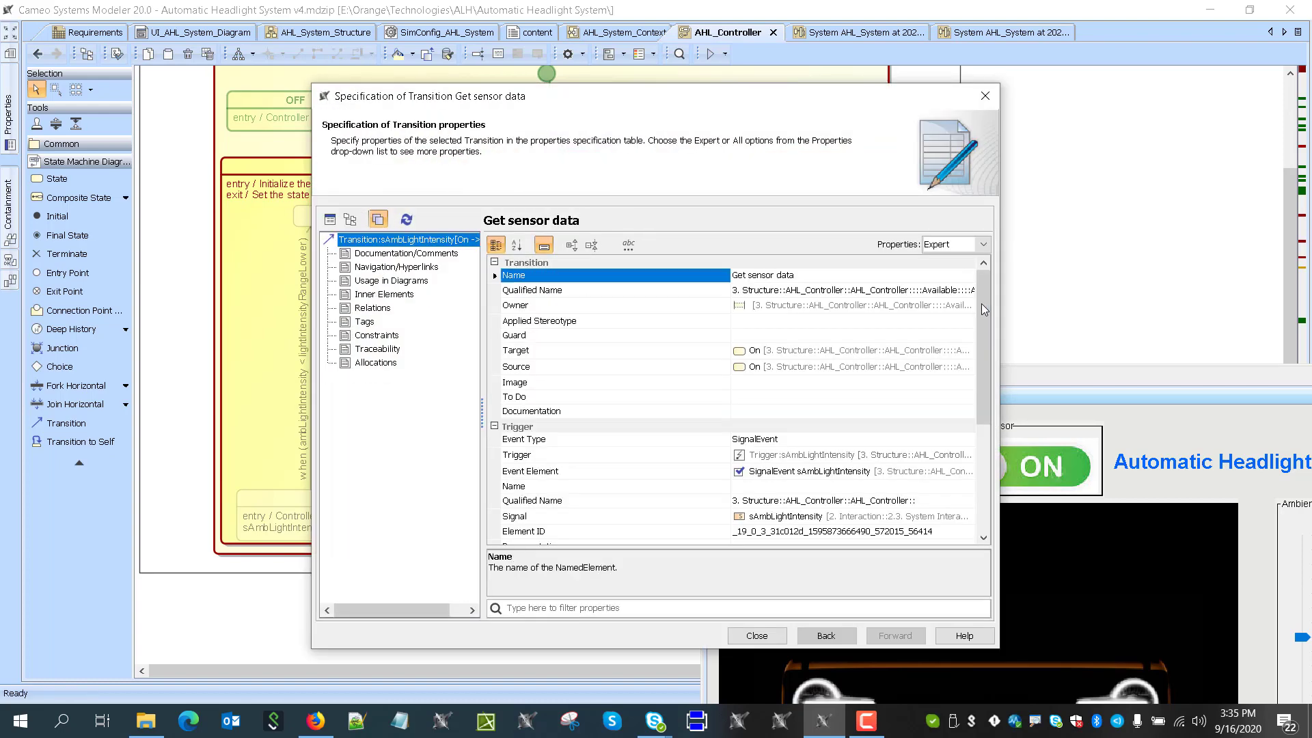
scroll(656, 492, "down", 1)
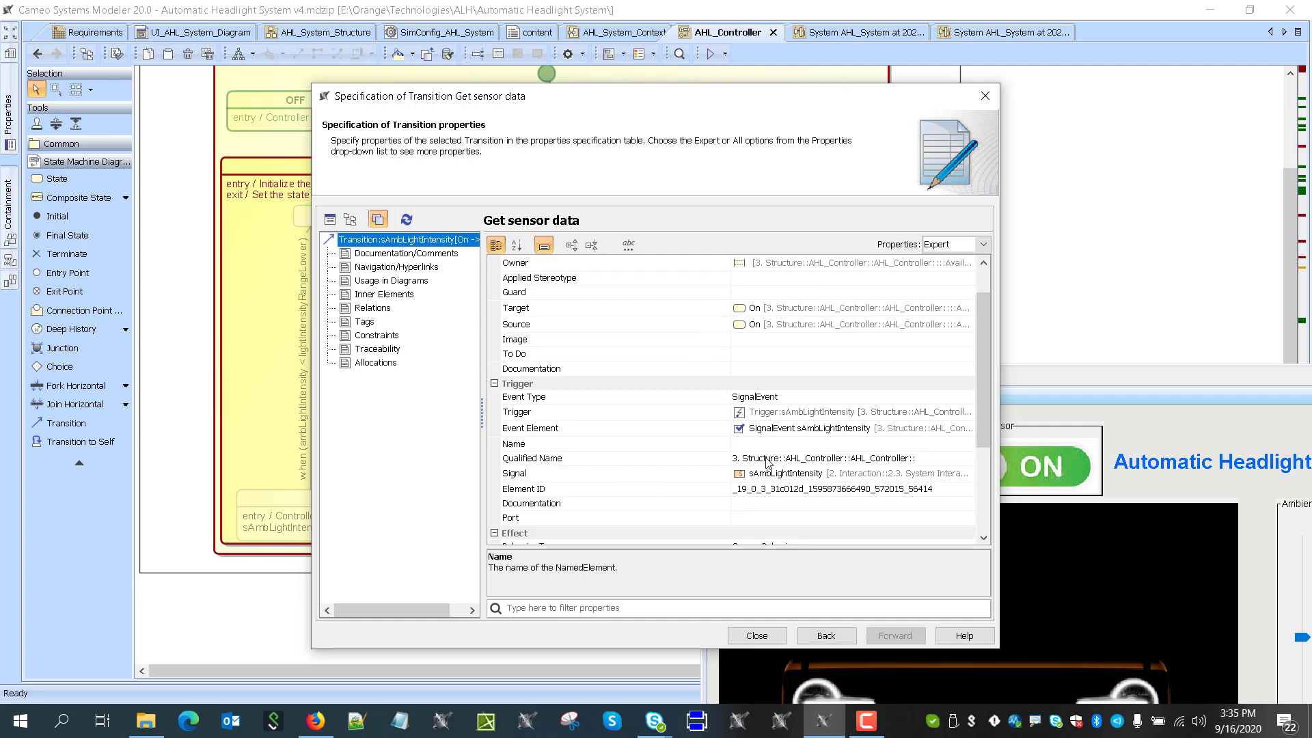
scroll(773, 463, "down", 2)
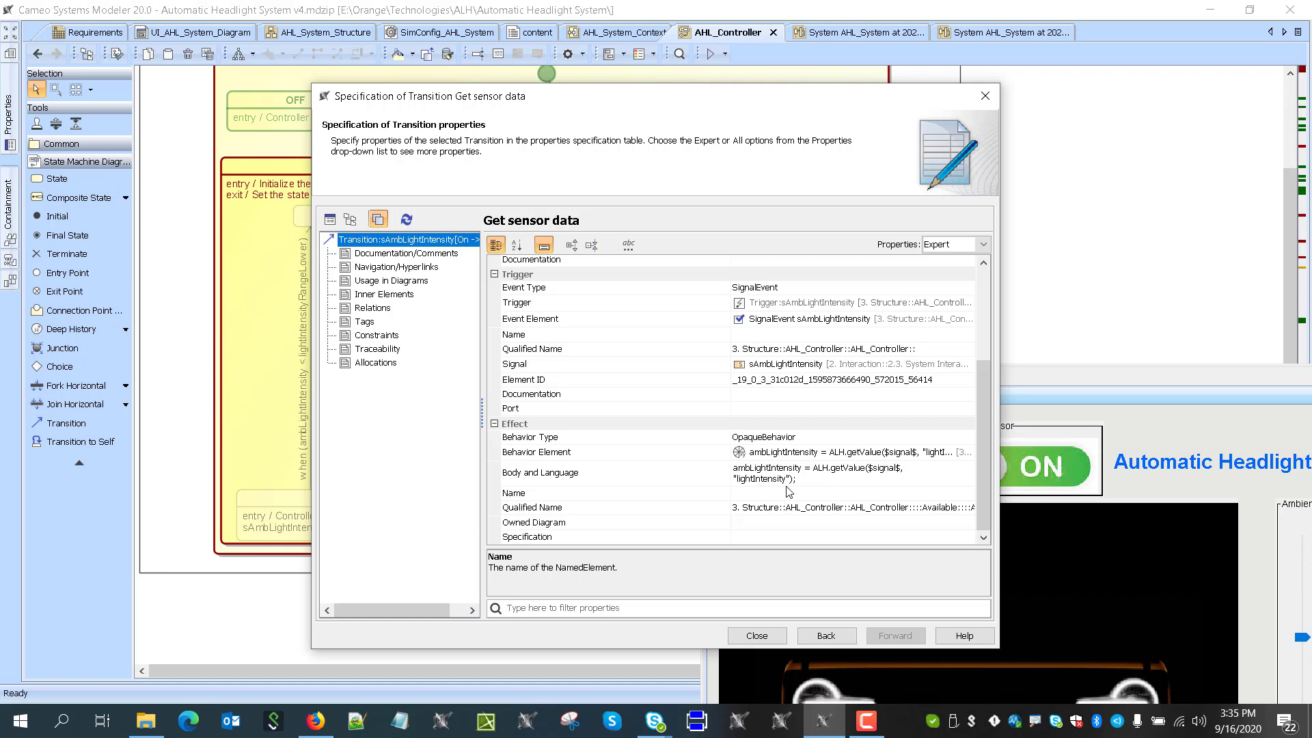
left_click(755, 634)
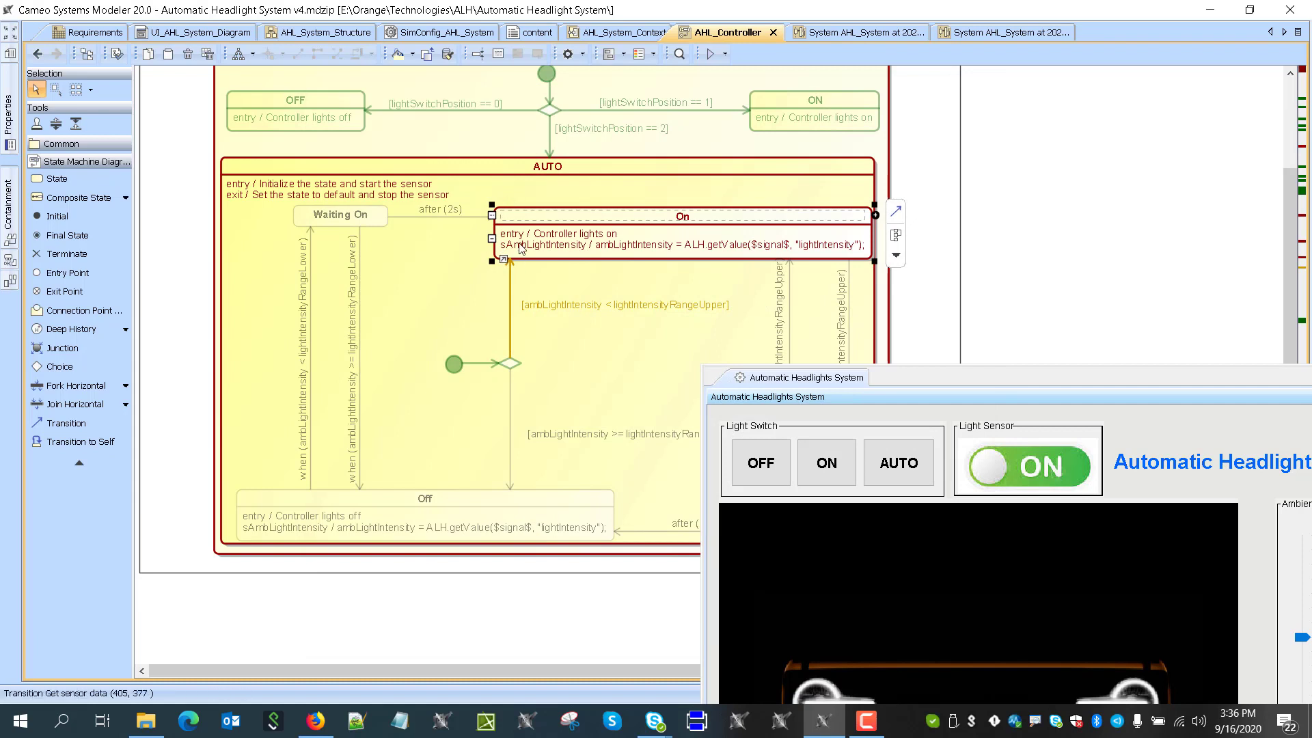
Examine the transitions among AUTO's substates and lower the simulated ambient light intensity to about 17
mouse_move(521, 248)
mouse_move(565, 249)
mouse_move(509, 273)
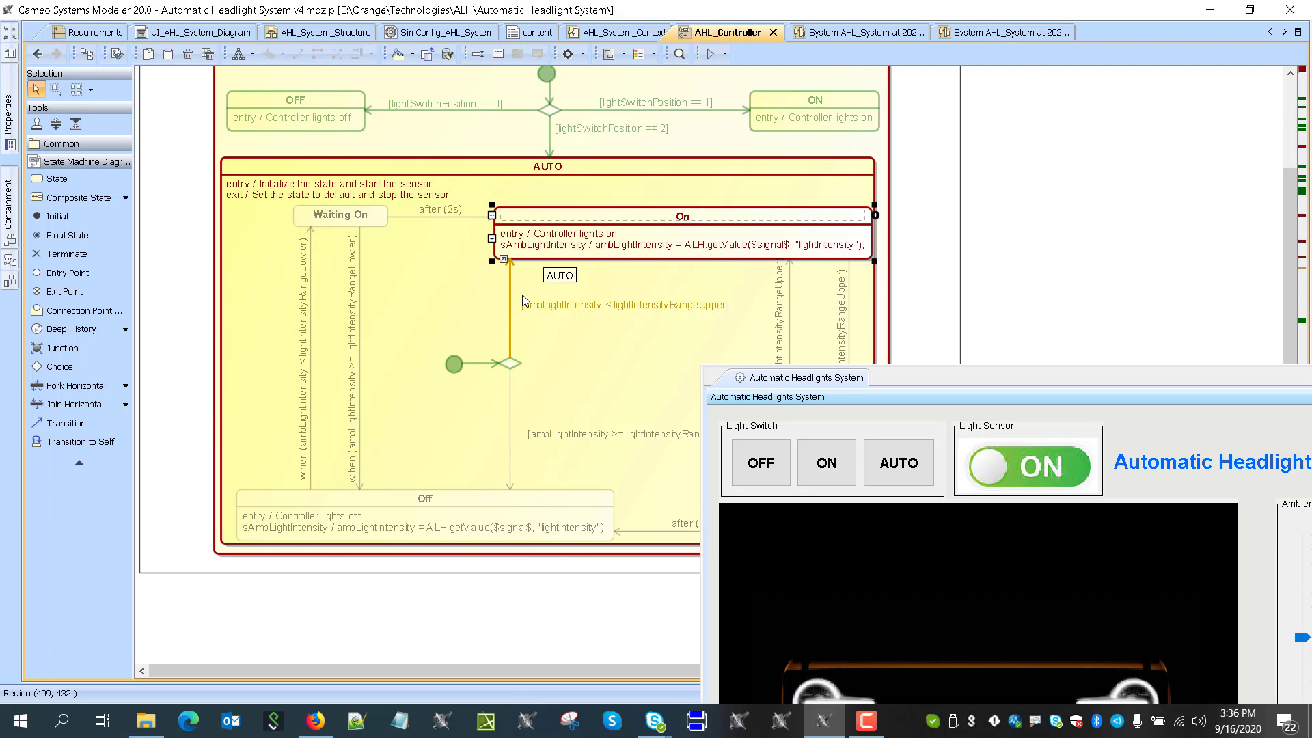
scroll(567, 285, "down", 1)
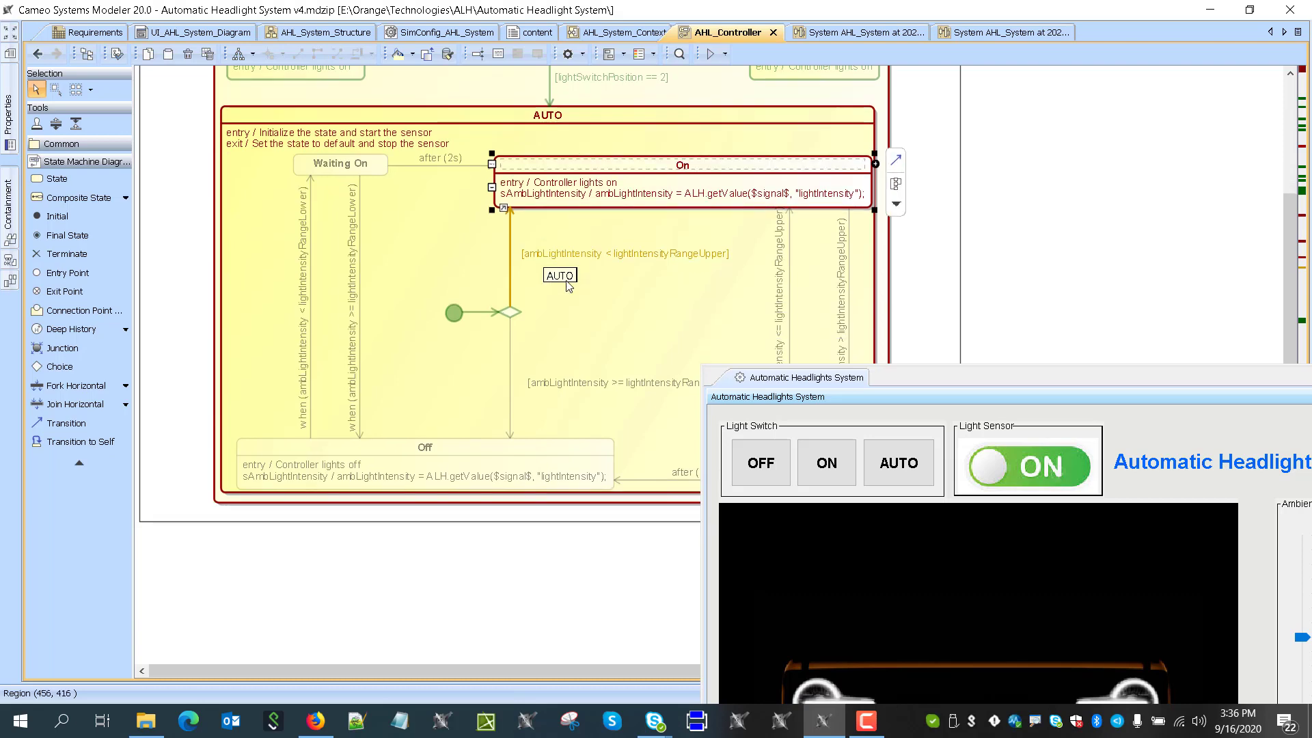
scroll(566, 285, "down", 3)
scroll(566, 285, "up", 6)
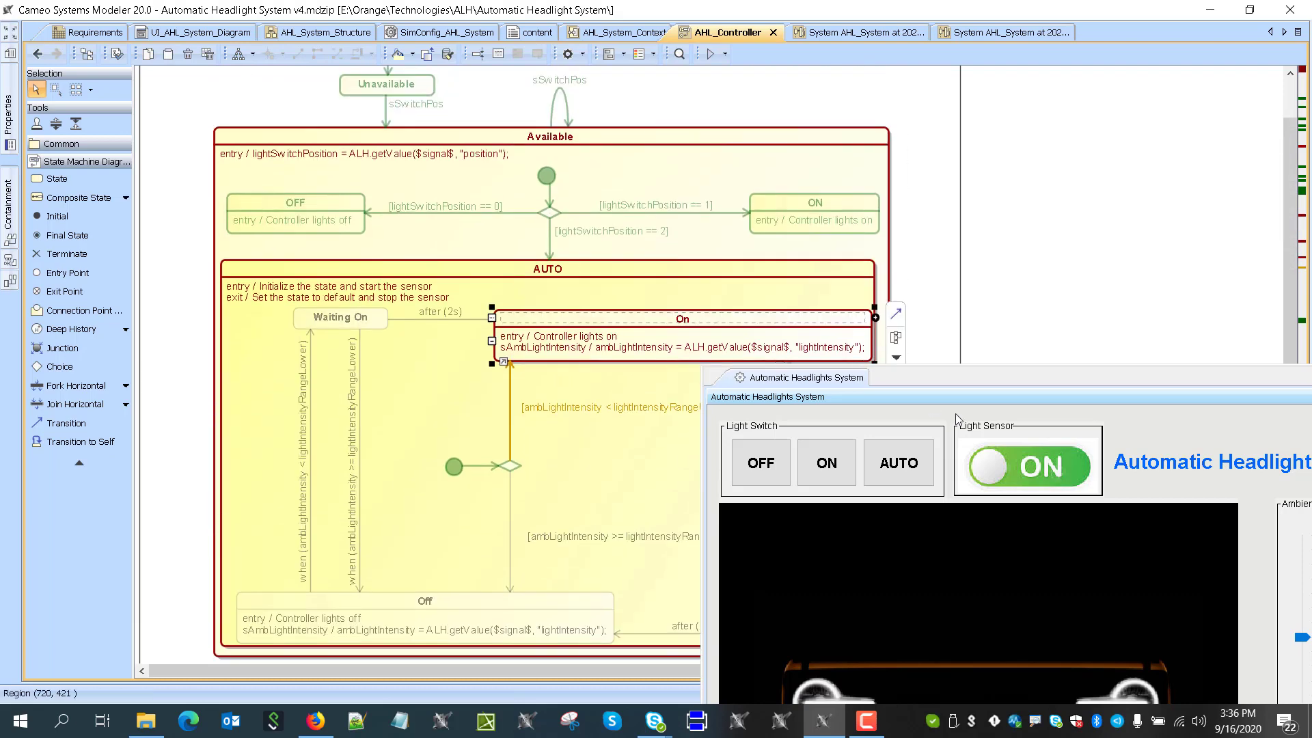
double_click(1028, 383)
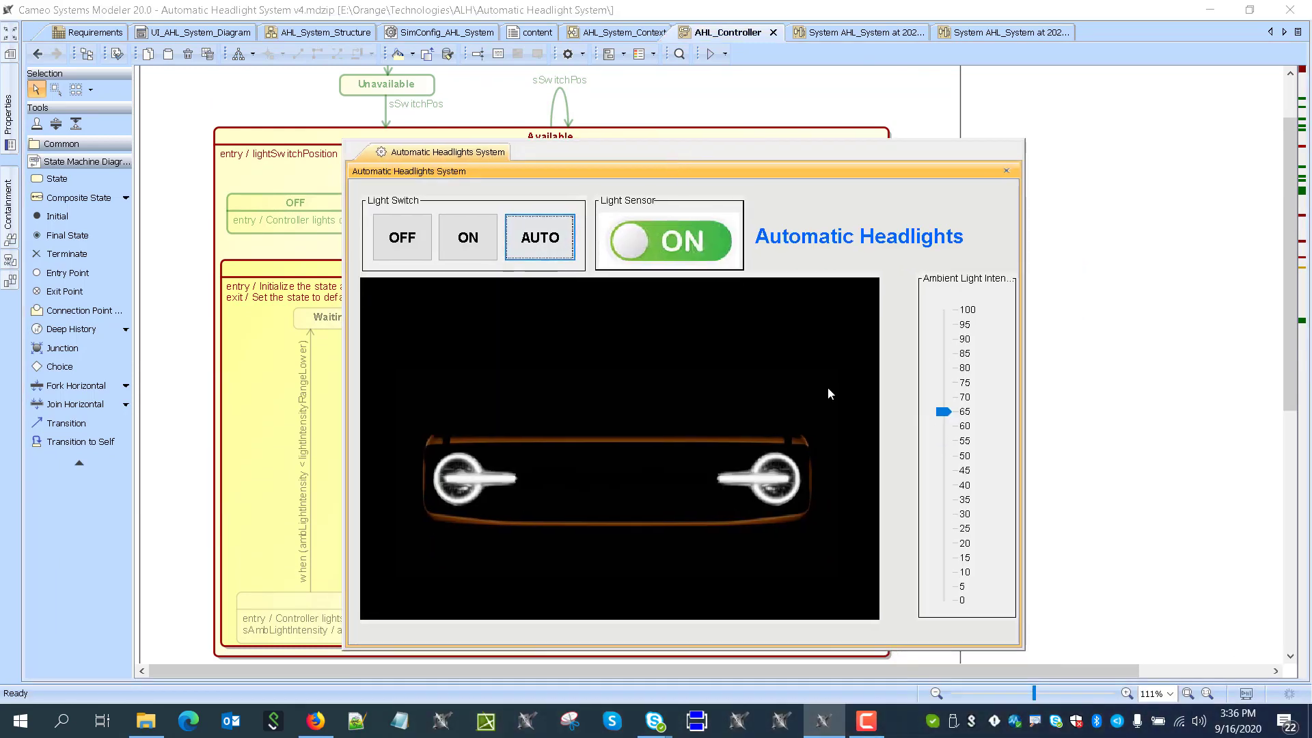
left_click(950, 431)
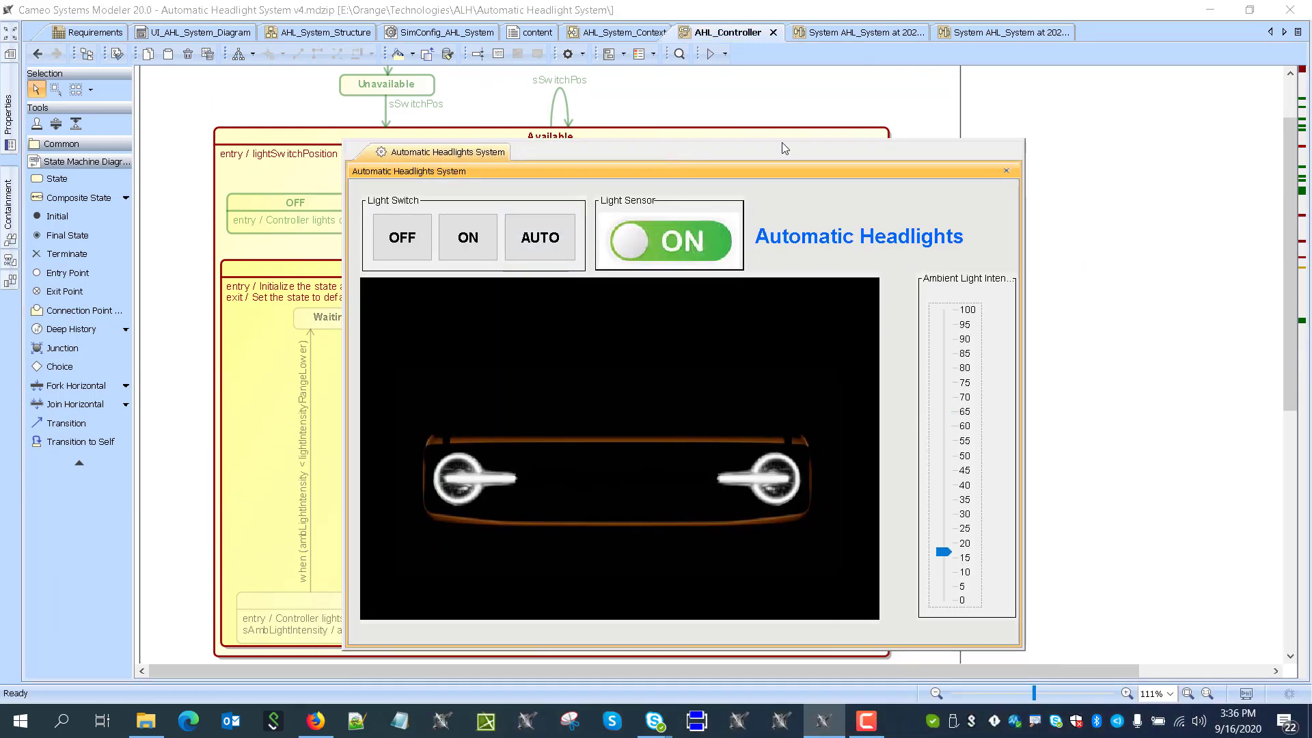
left_click_drag(782, 144, 1027, 215)
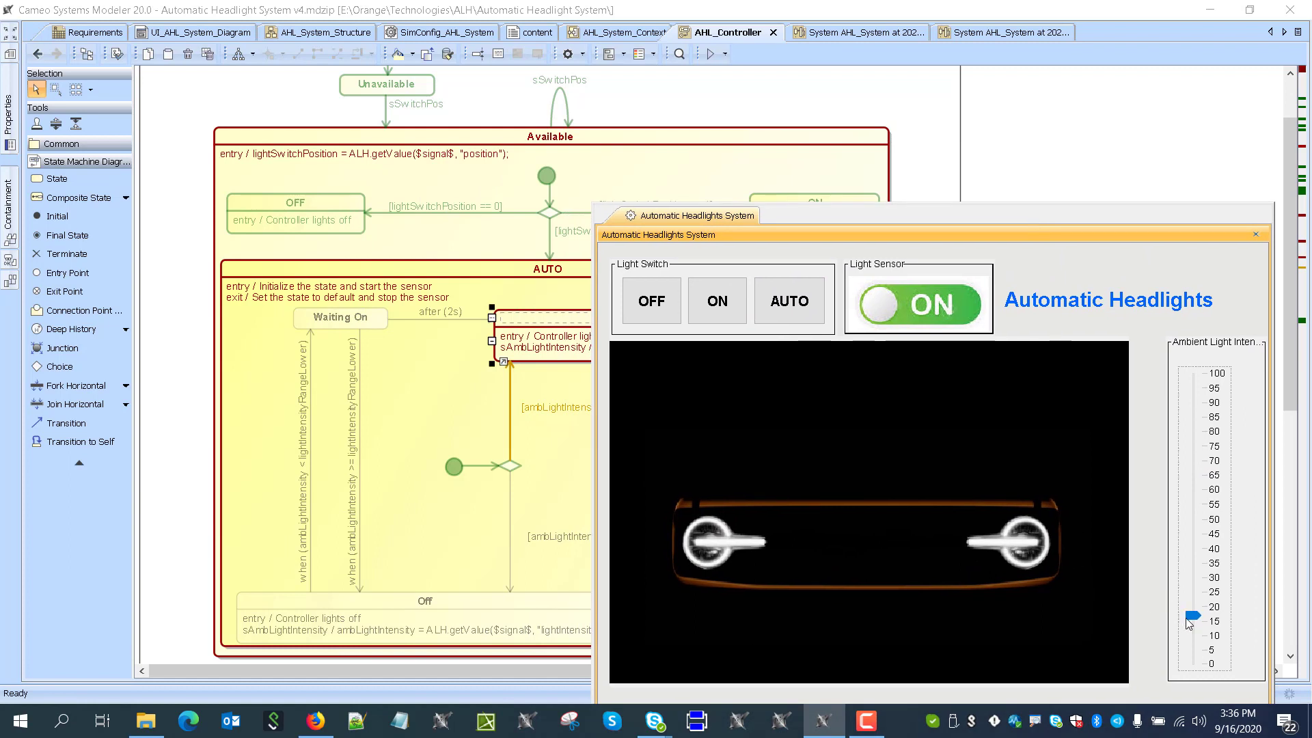
Raise the simulated ambient light intensity to about 91 and follow the controller's transition through Waiting Off in the AHL_Controller state machine
left_click_drag(1189, 618, 1202, 400)
left_click_drag(876, 233, 1255, 172)
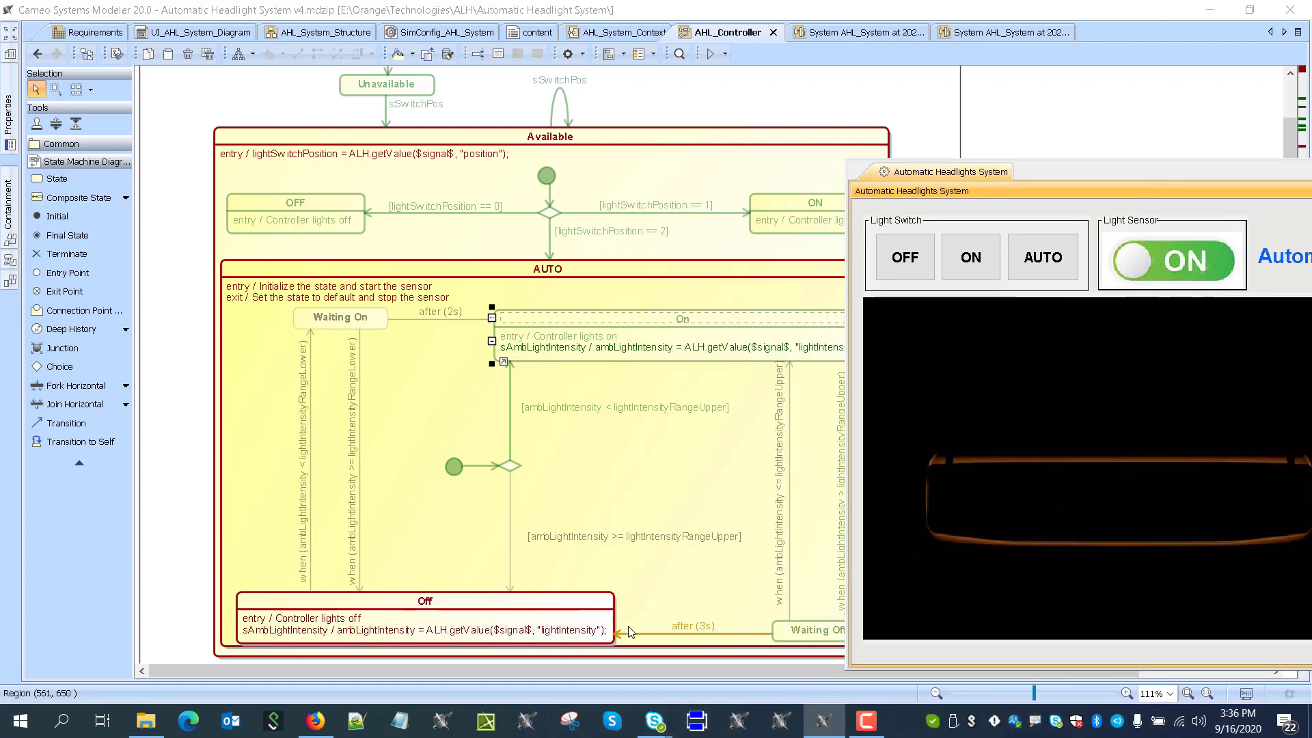
left_click_drag(1108, 166, 843, 187)
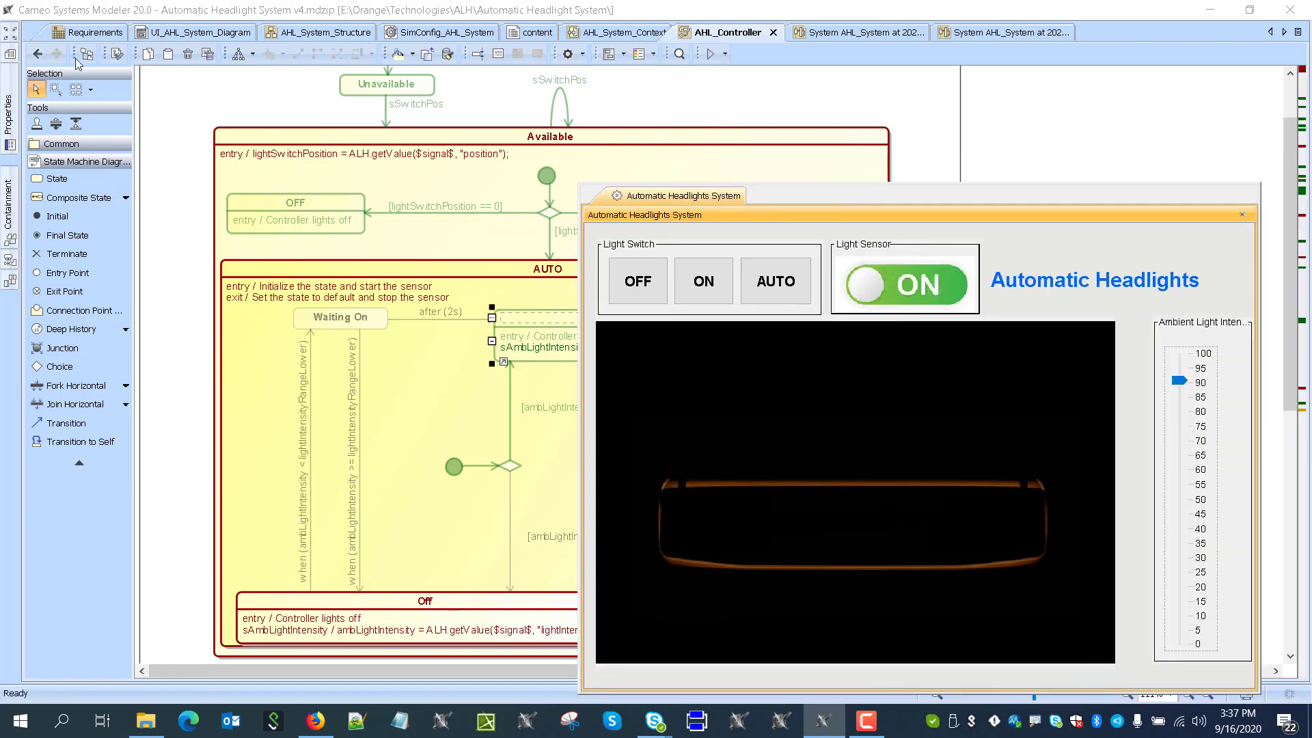
Return to the AHL_System_Interaction diagram, open the HeadLight state machine to examine its OFF and ON states, and go back
left_click(38, 54)
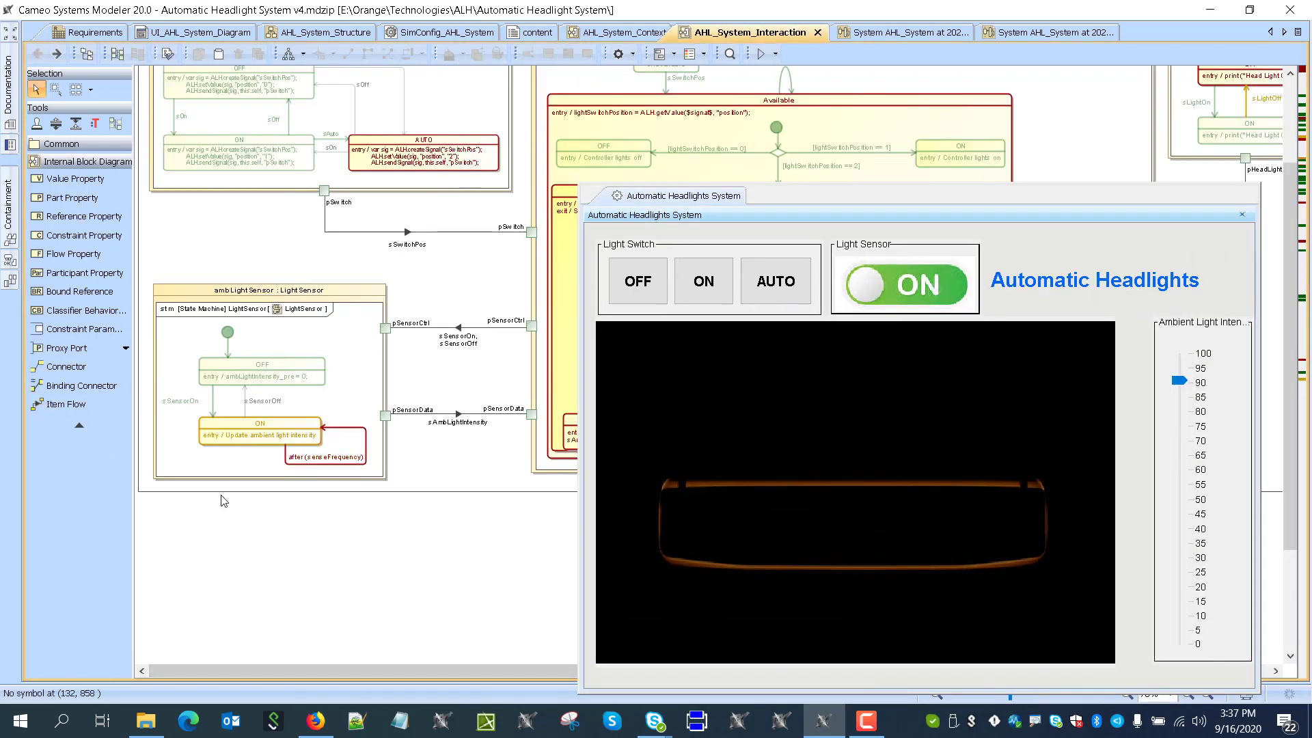
left_click_drag(1097, 211, 752, 255)
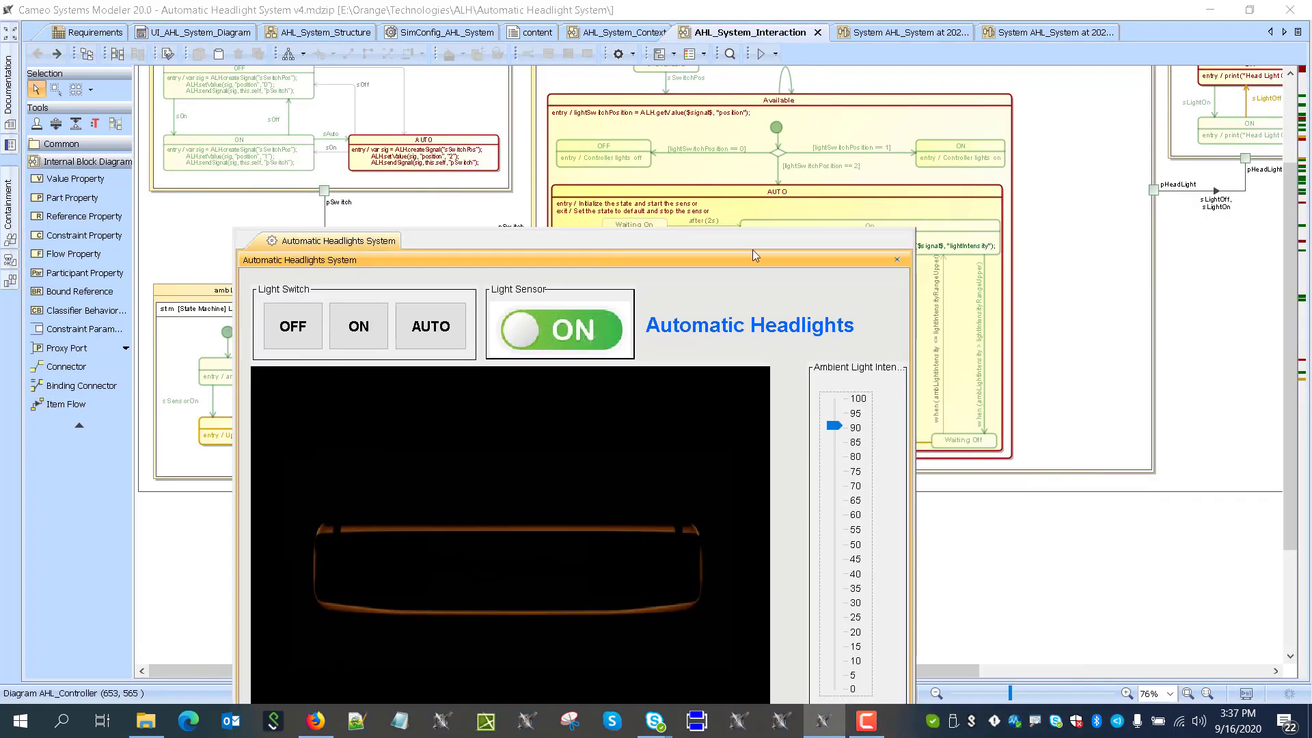
scroll(1025, 445, "up", 3)
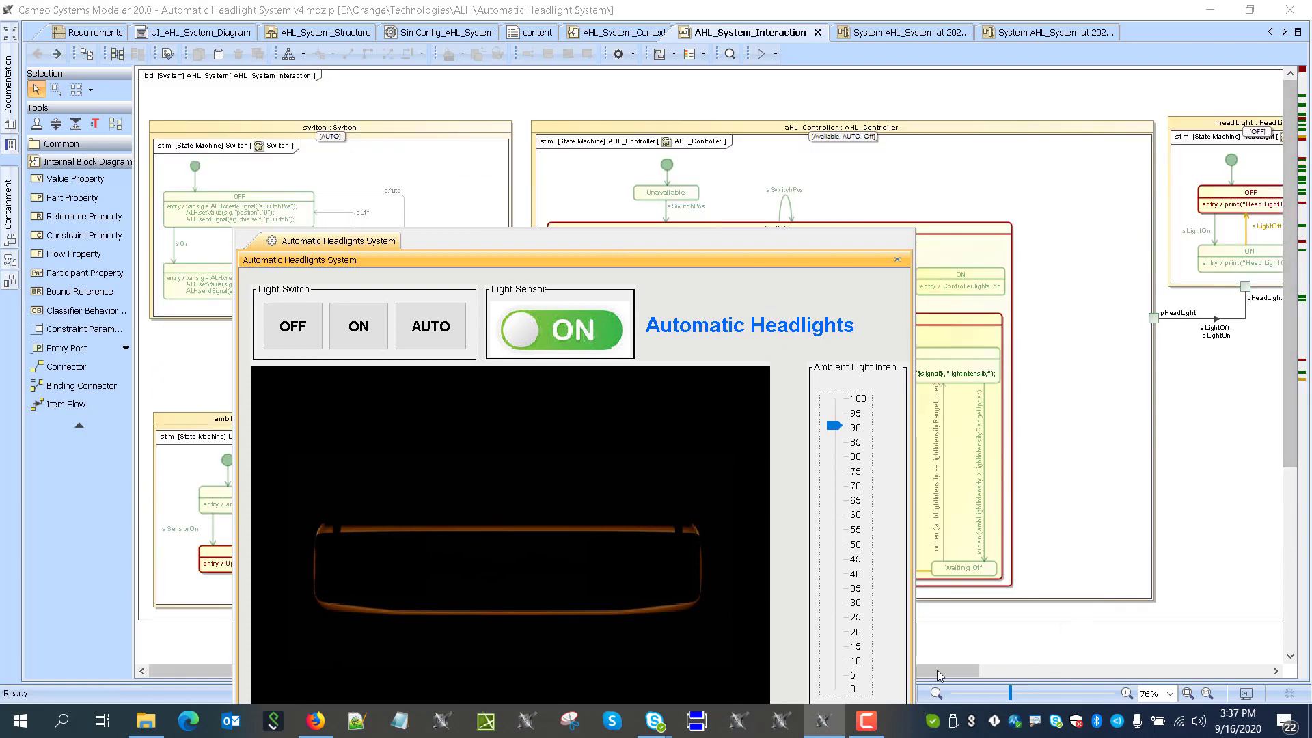
double_click(1212, 242)
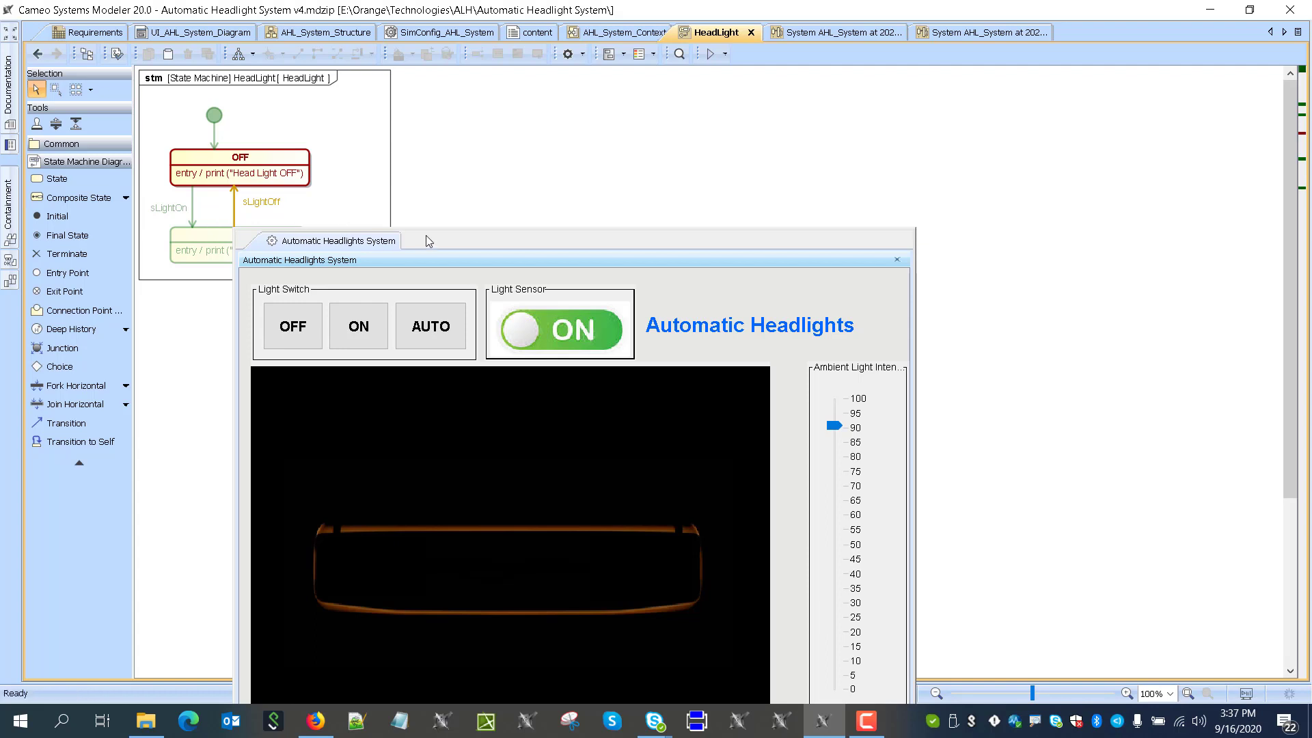
left_click_drag(425, 235, 626, 265)
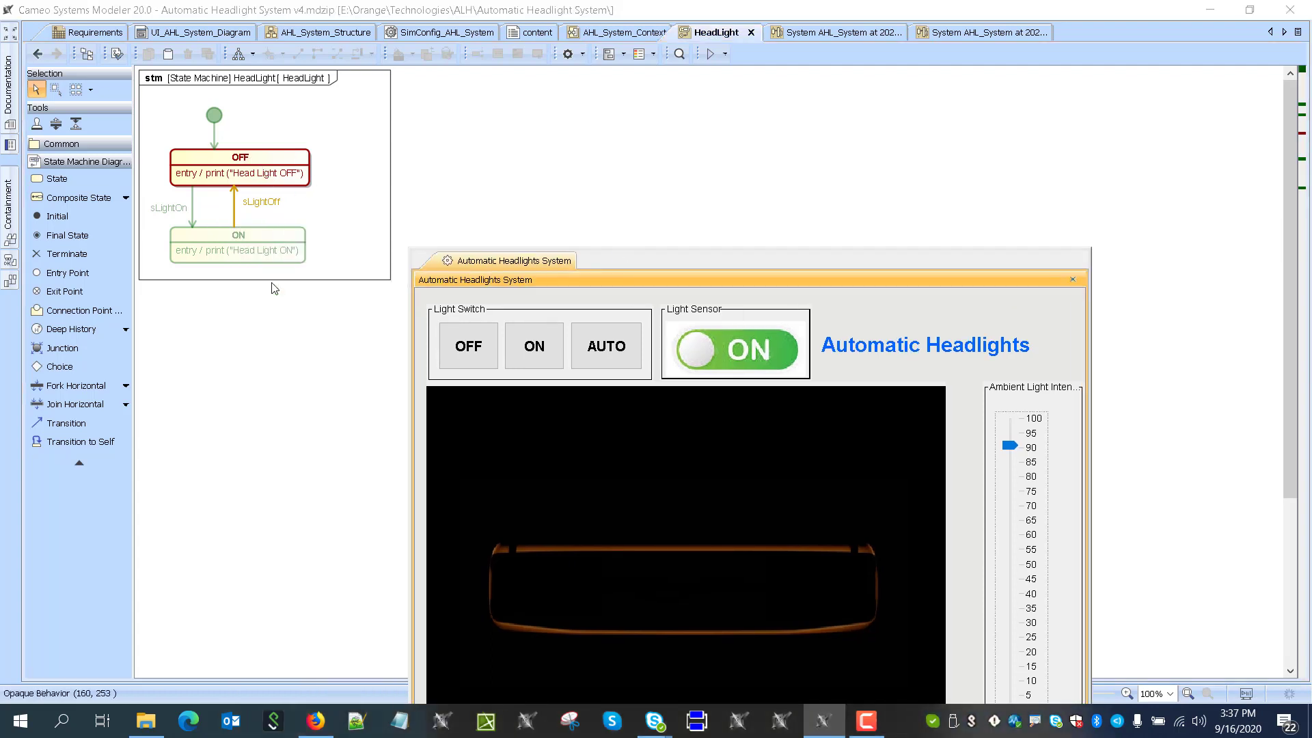
left_click(37, 54)
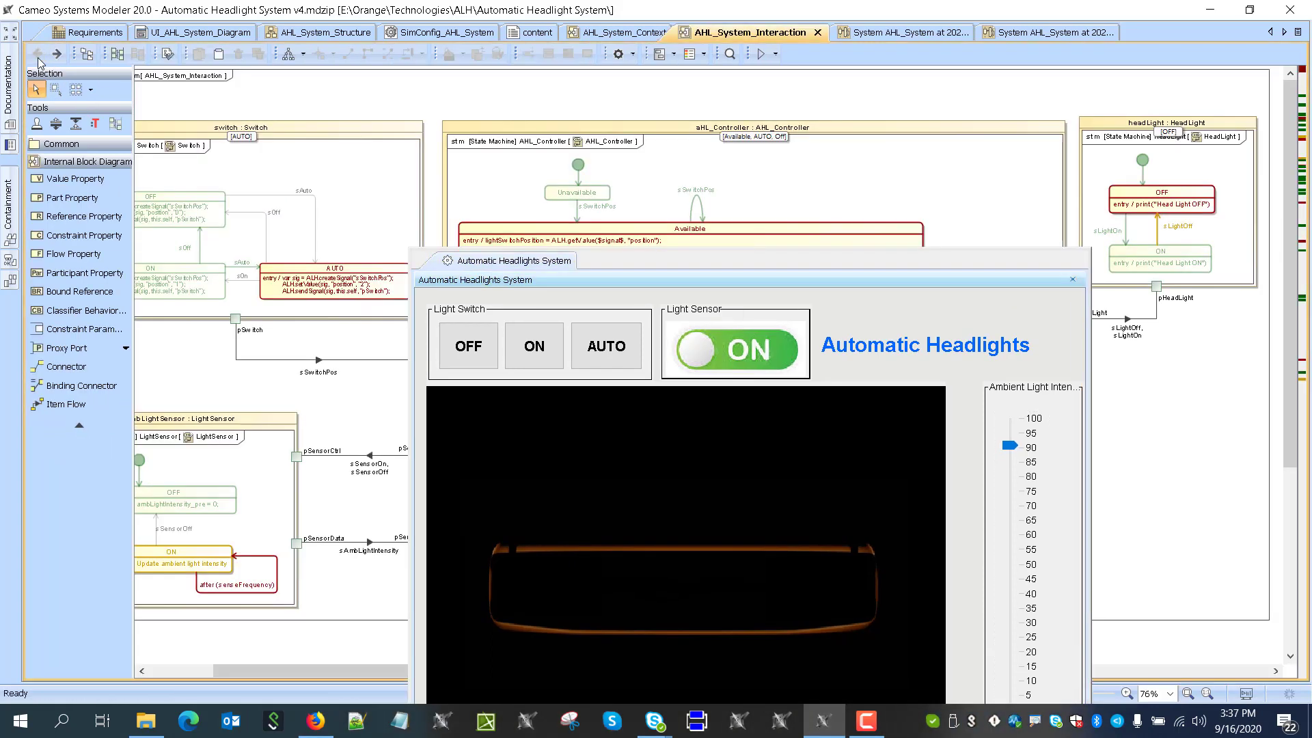
Restore the full workspace layout and terminate the running AHL_System_Slow simulation
left_click_drag(948, 272, 950, 146)
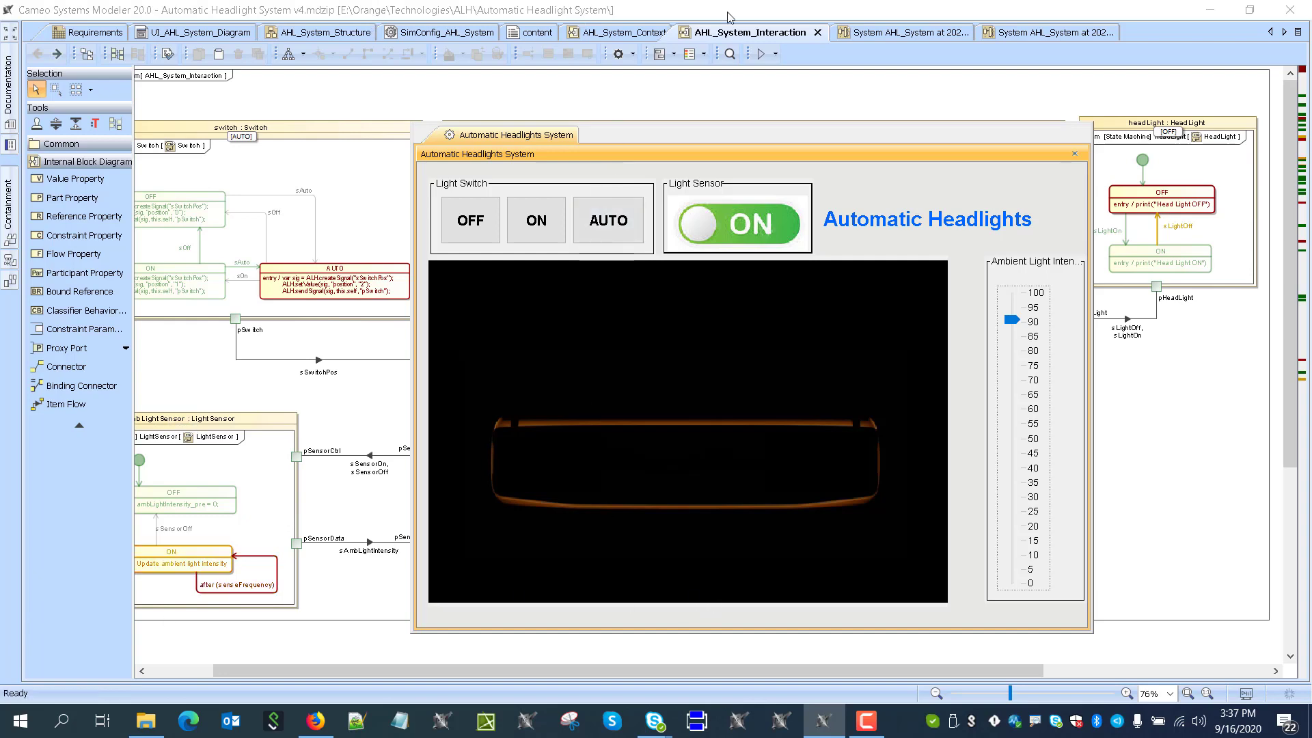
double_click(744, 32)
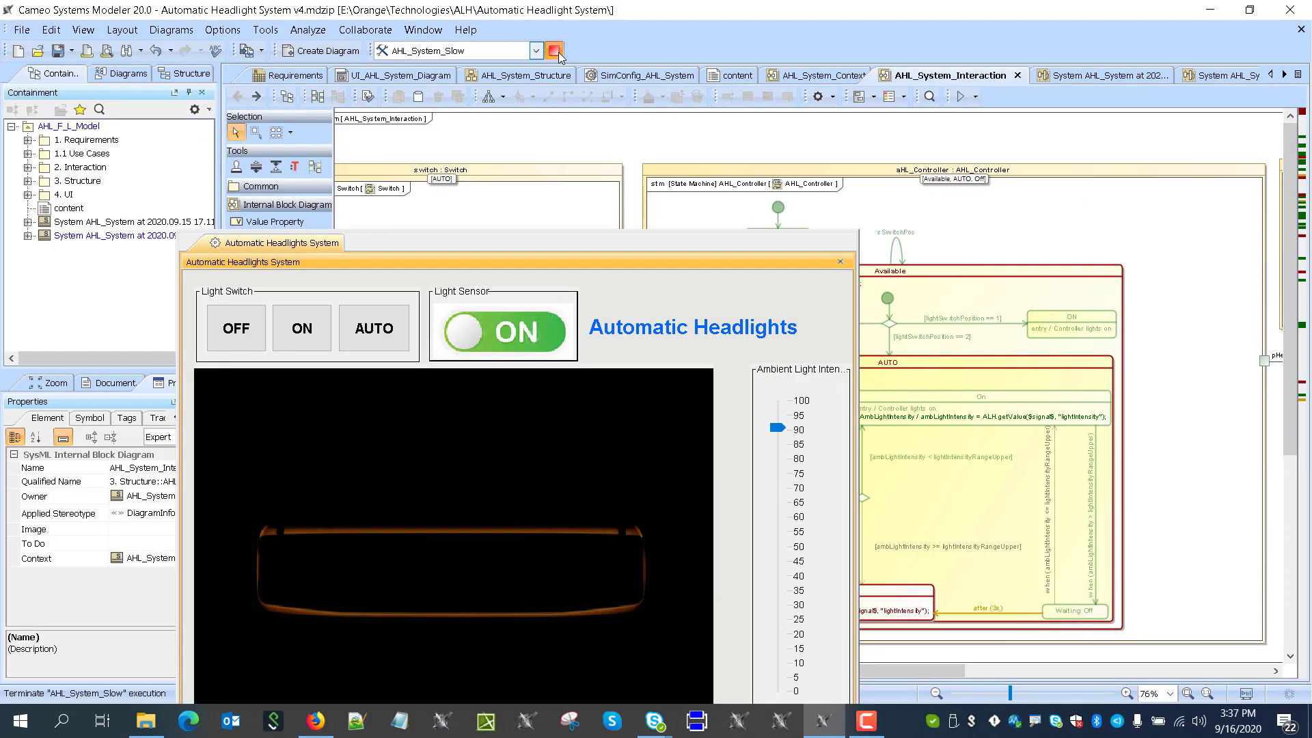
left_click(554, 50)
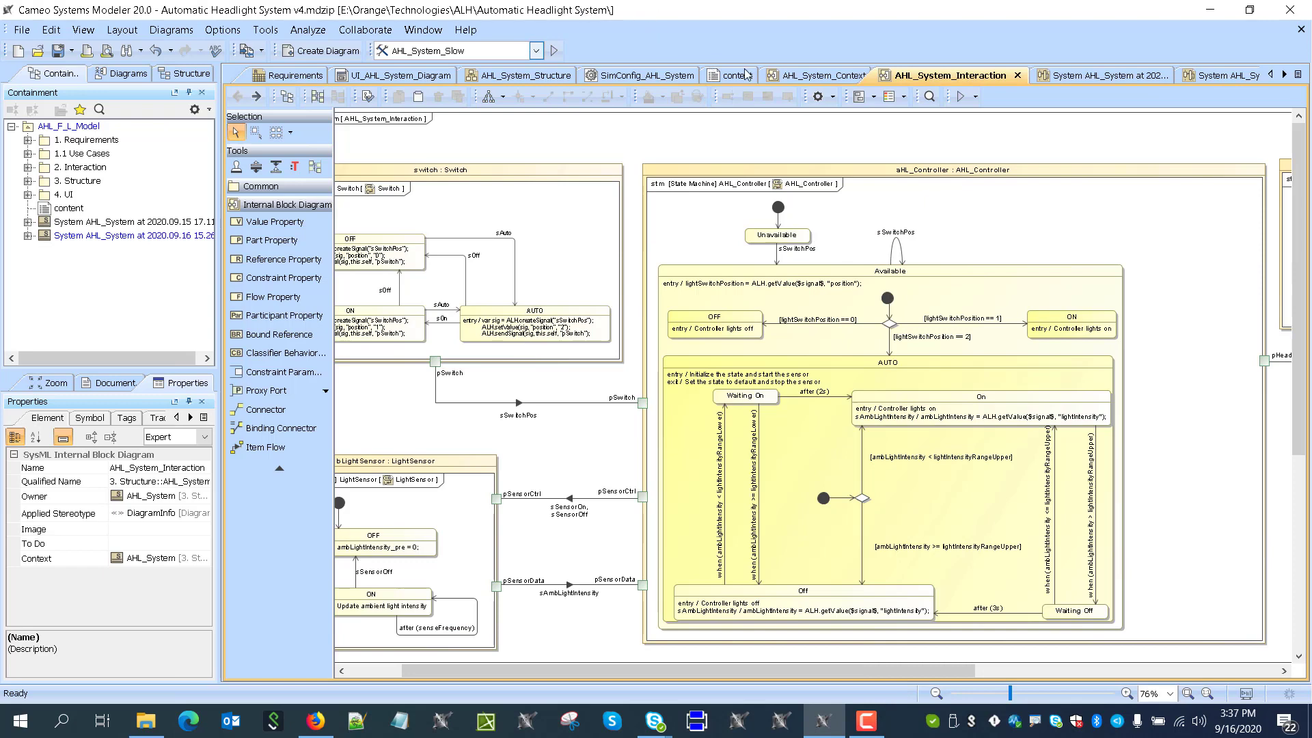
In the SimConfig_AHL_System diagram, add the sequence generator as execution listener of AHL_System_Slow and review the configuration's specification
left_click(646, 76)
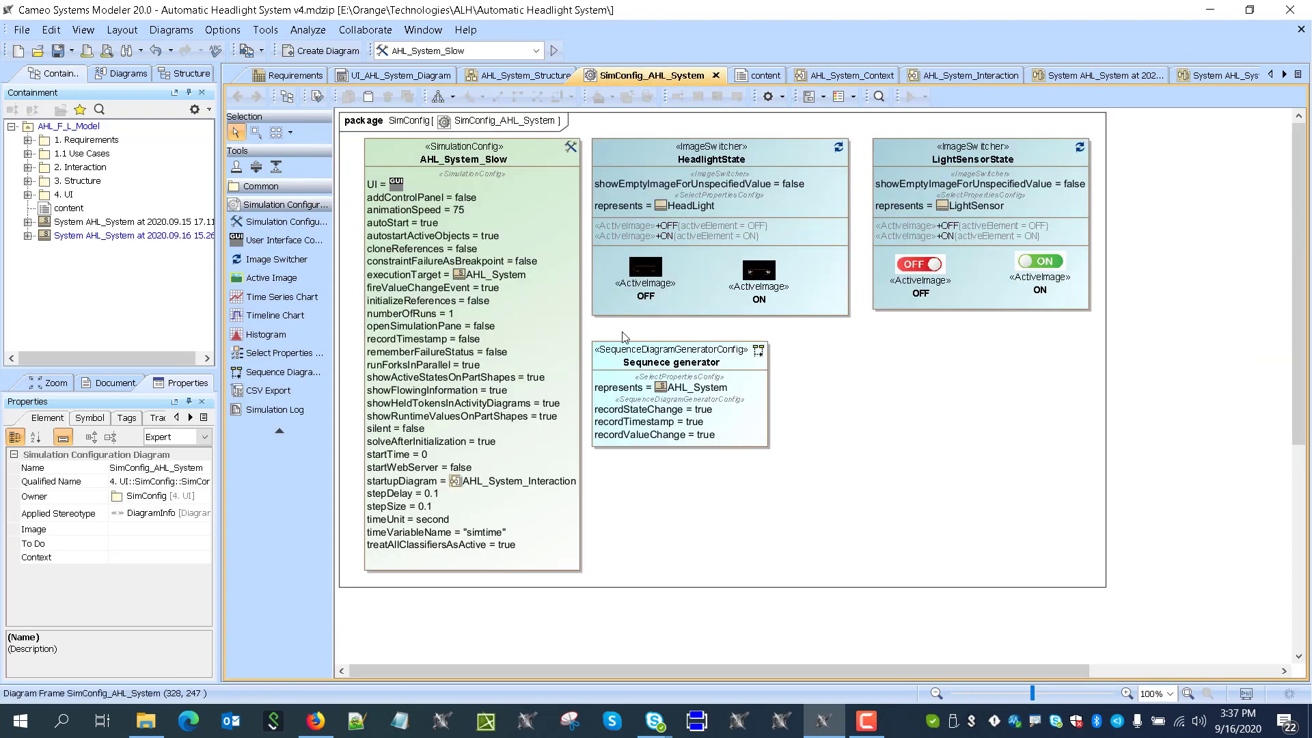
left_click_drag(663, 362, 515, 174)
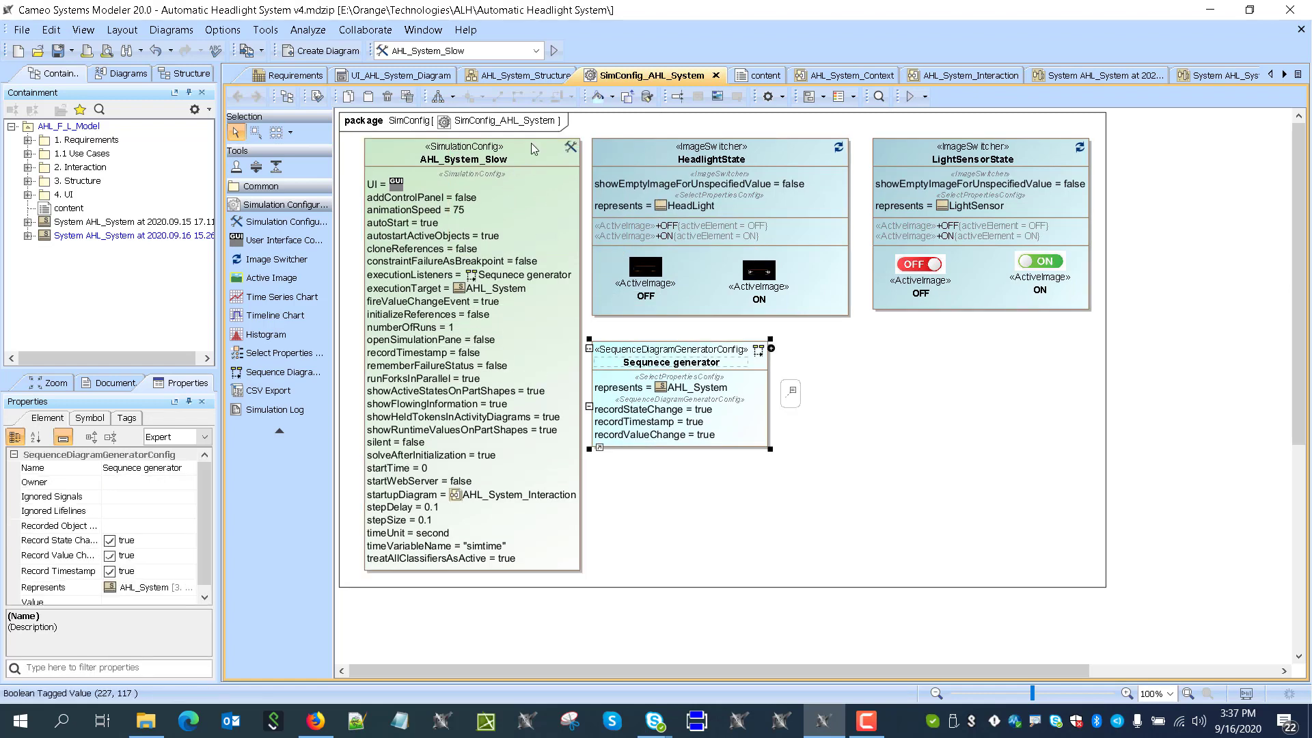
left_click(459, 155)
double_click(459, 154)
scroll(863, 370, "down", 2)
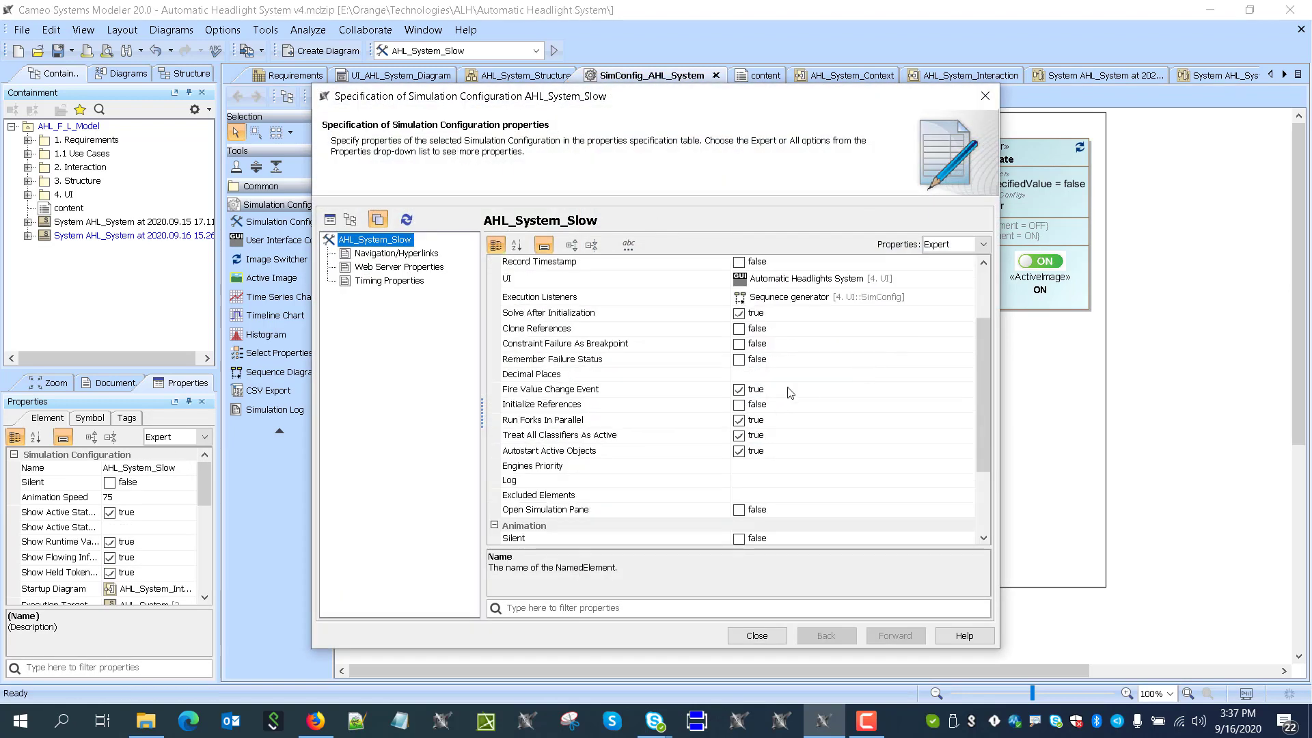
scroll(697, 414, "down", 3)
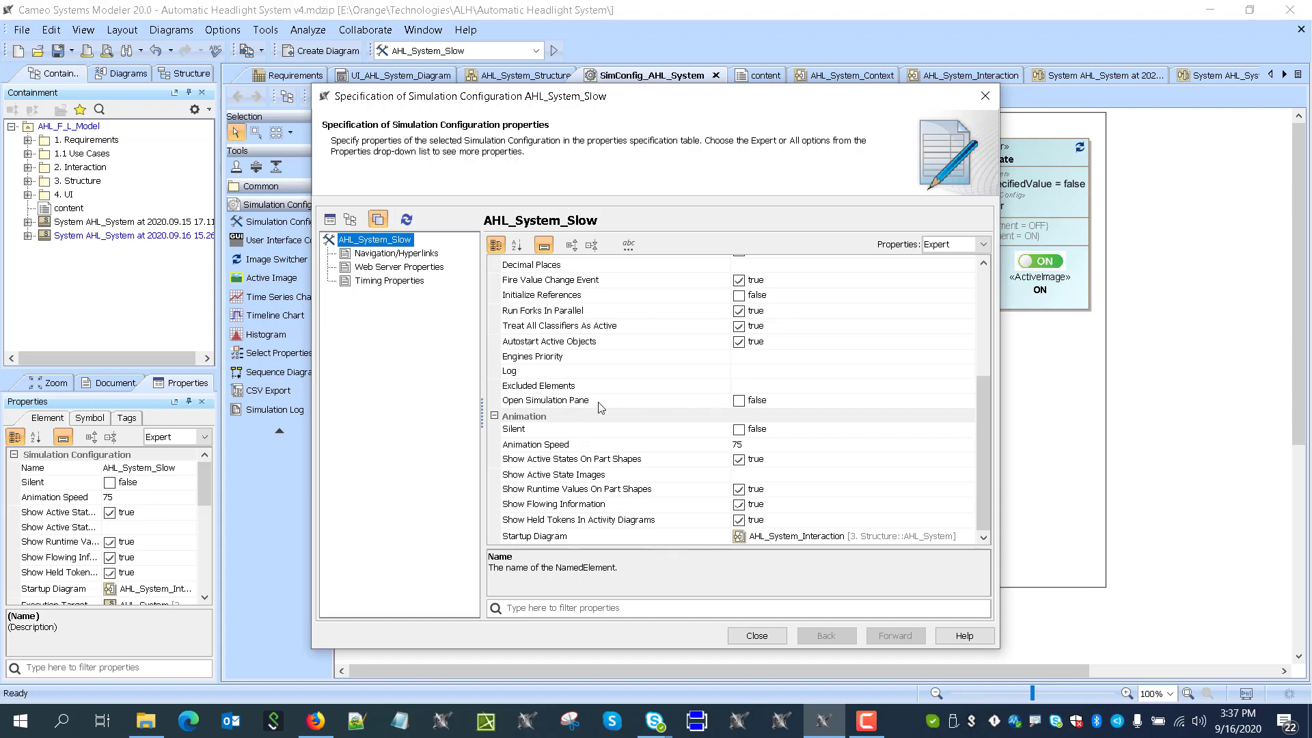
left_click(756, 635)
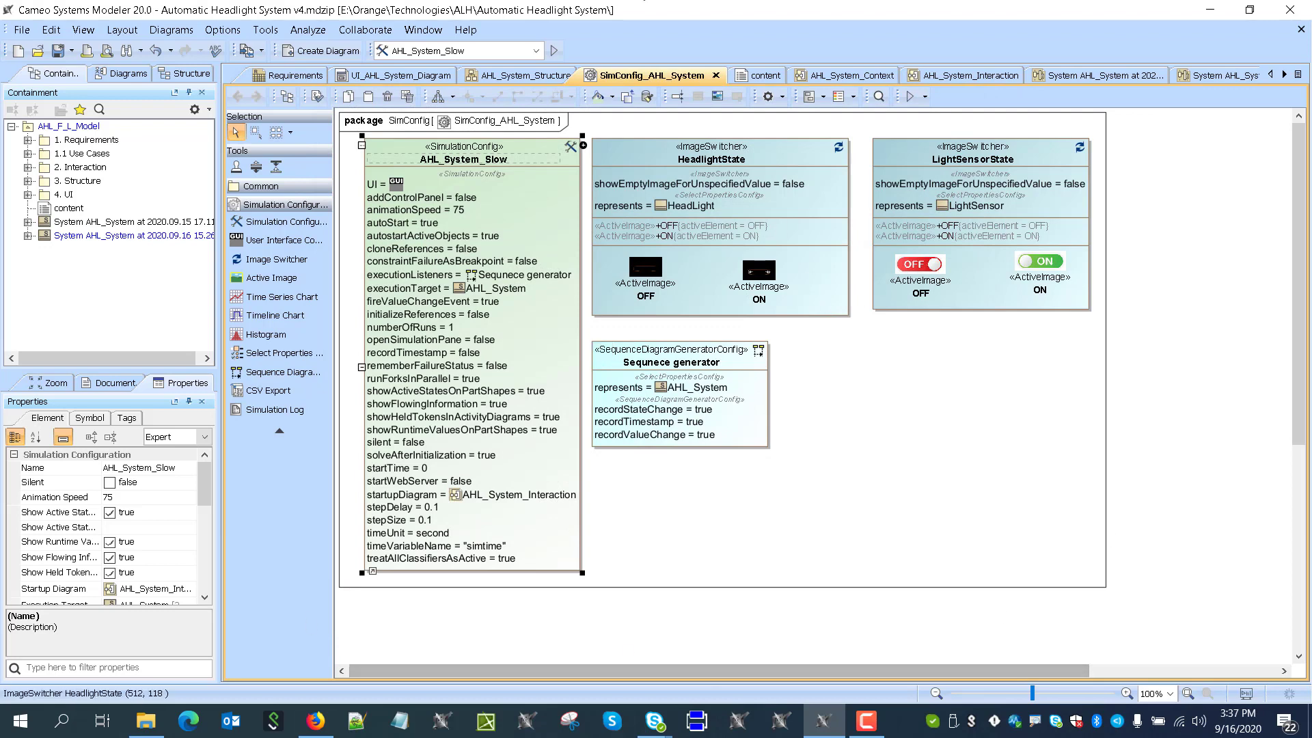
Run the AHL_System_Slow simulation and place the Automatic Headlights panel clear of the generated sequence diagram's controller lifeline
left_click(554, 53)
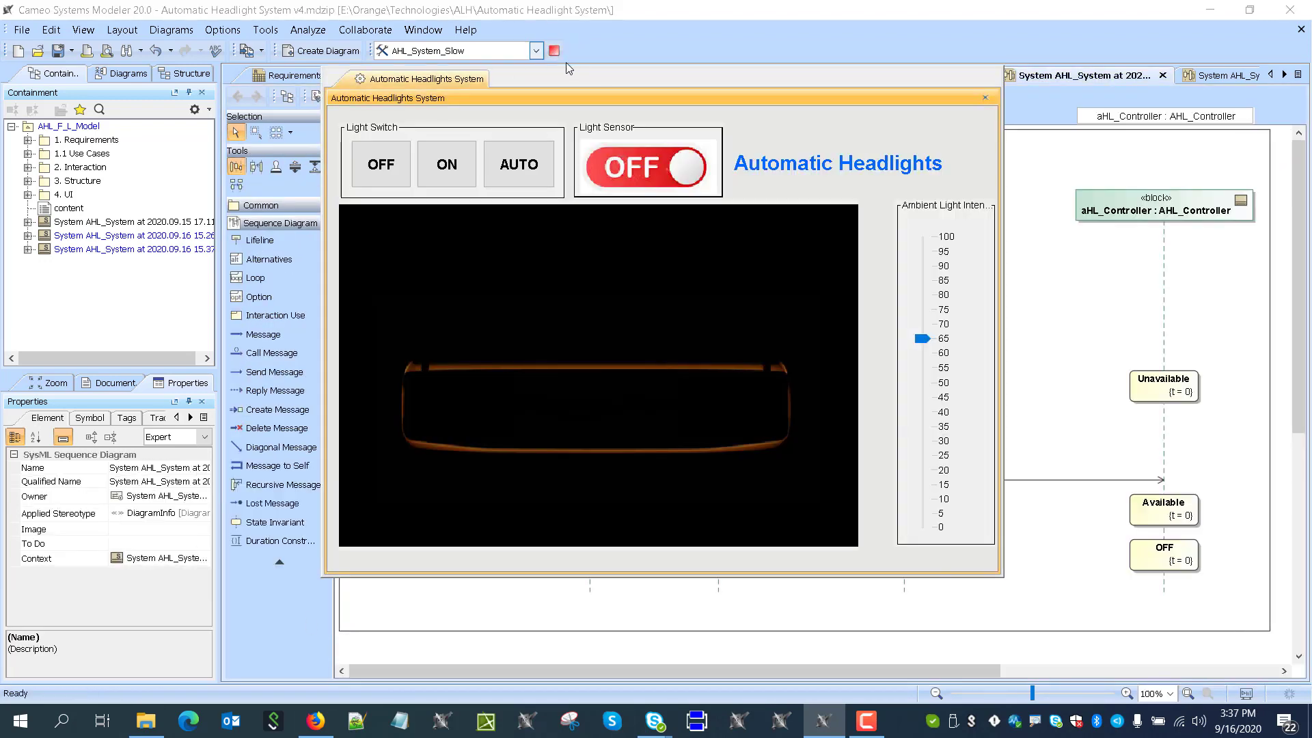
left_click_drag(573, 94, 101, 243)
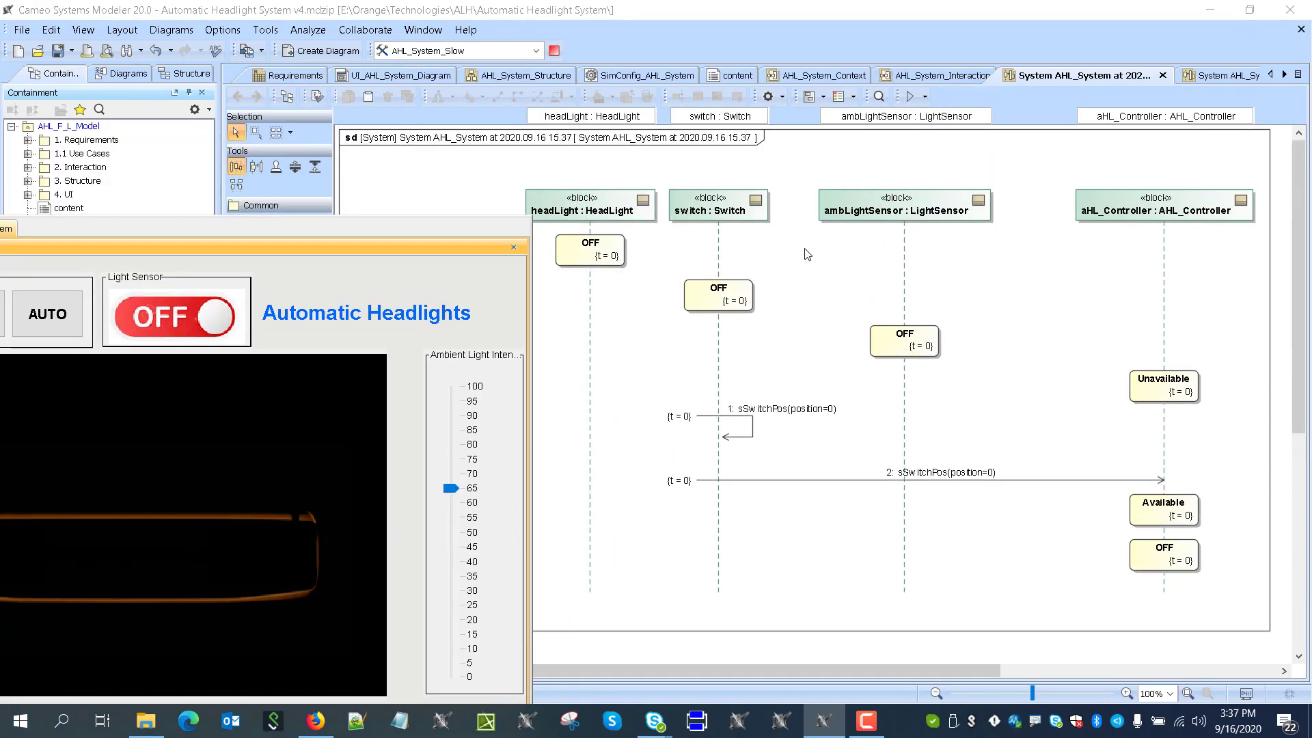
left_click_drag(317, 223, 496, 69)
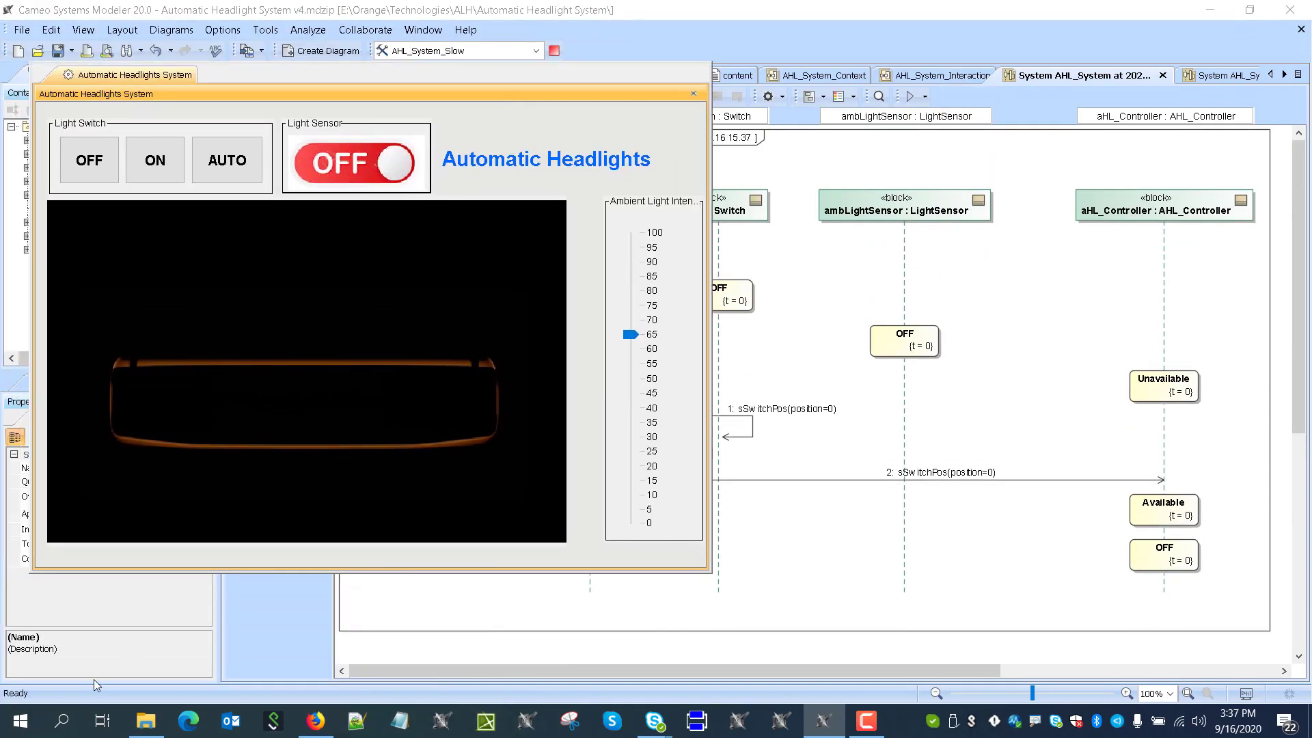
Switch the simulated headlights ON and back OFF, following the messages recorded in the sequence diagram
left_click(141, 167)
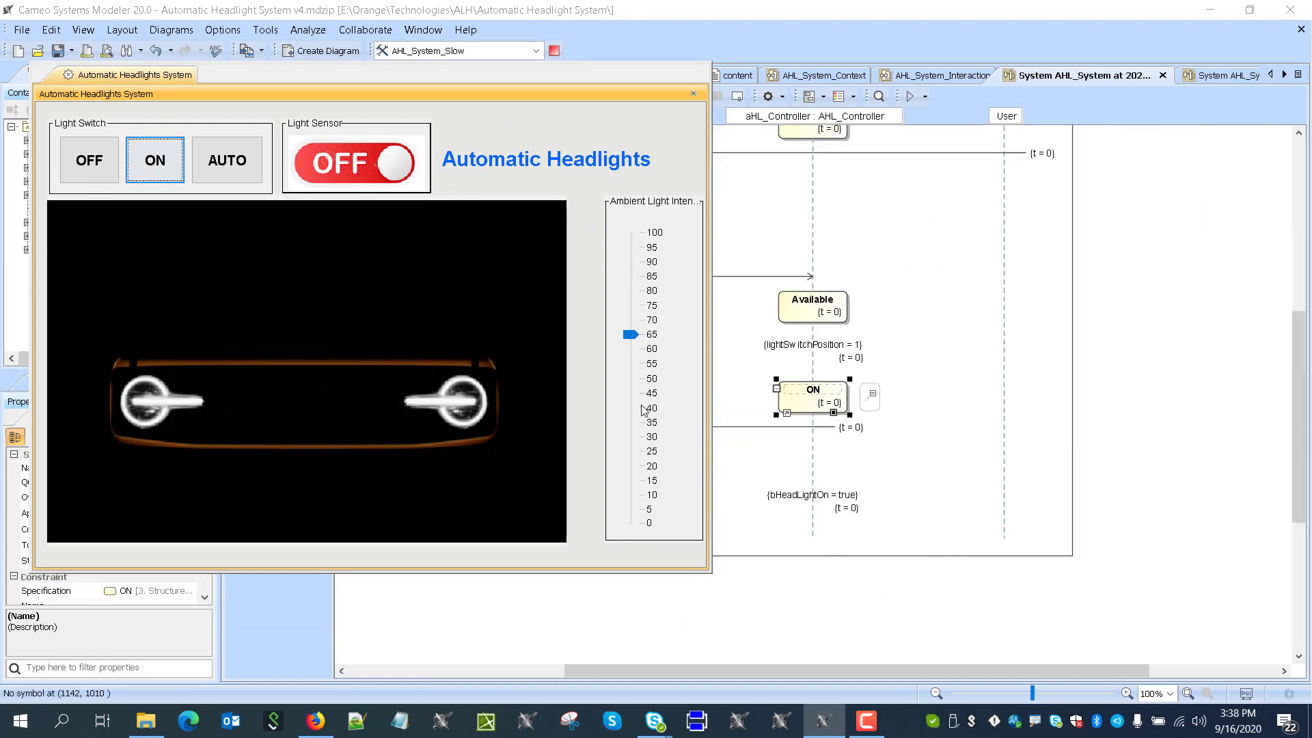
left_click(90, 170)
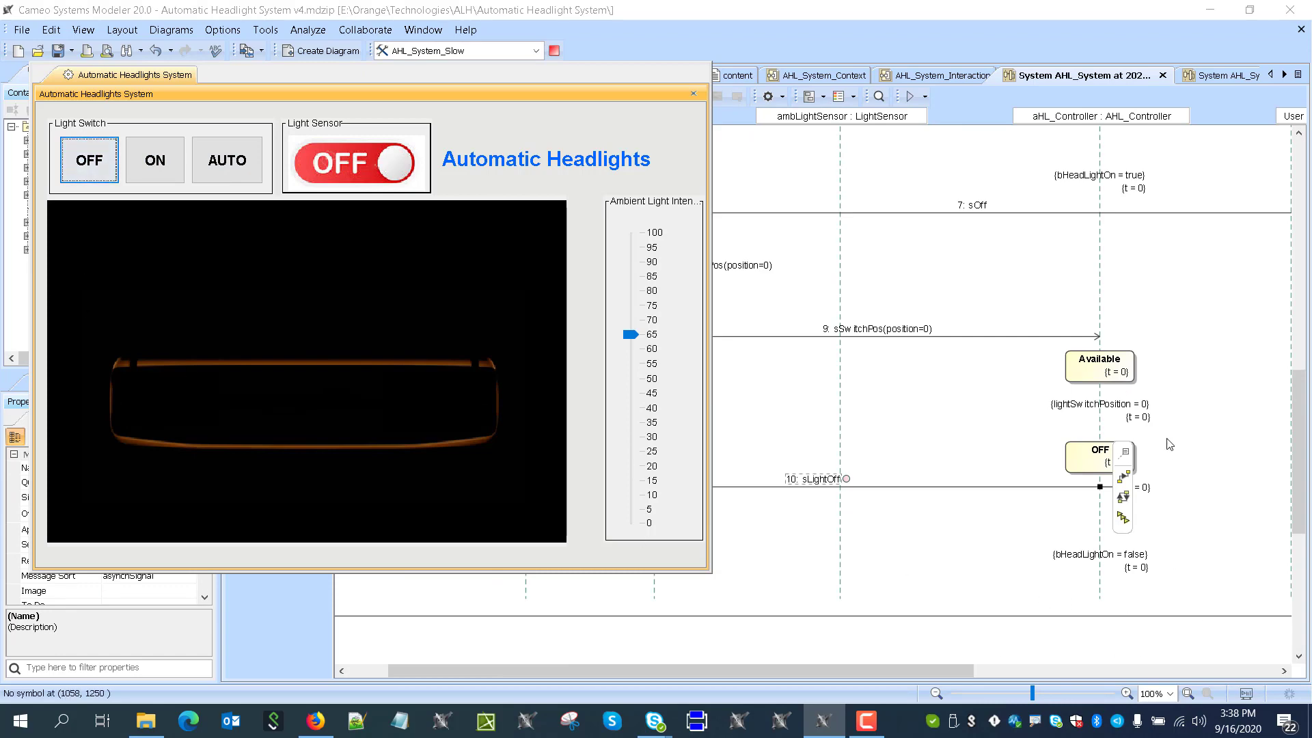
left_click_drag(461, 94, 456, 186)
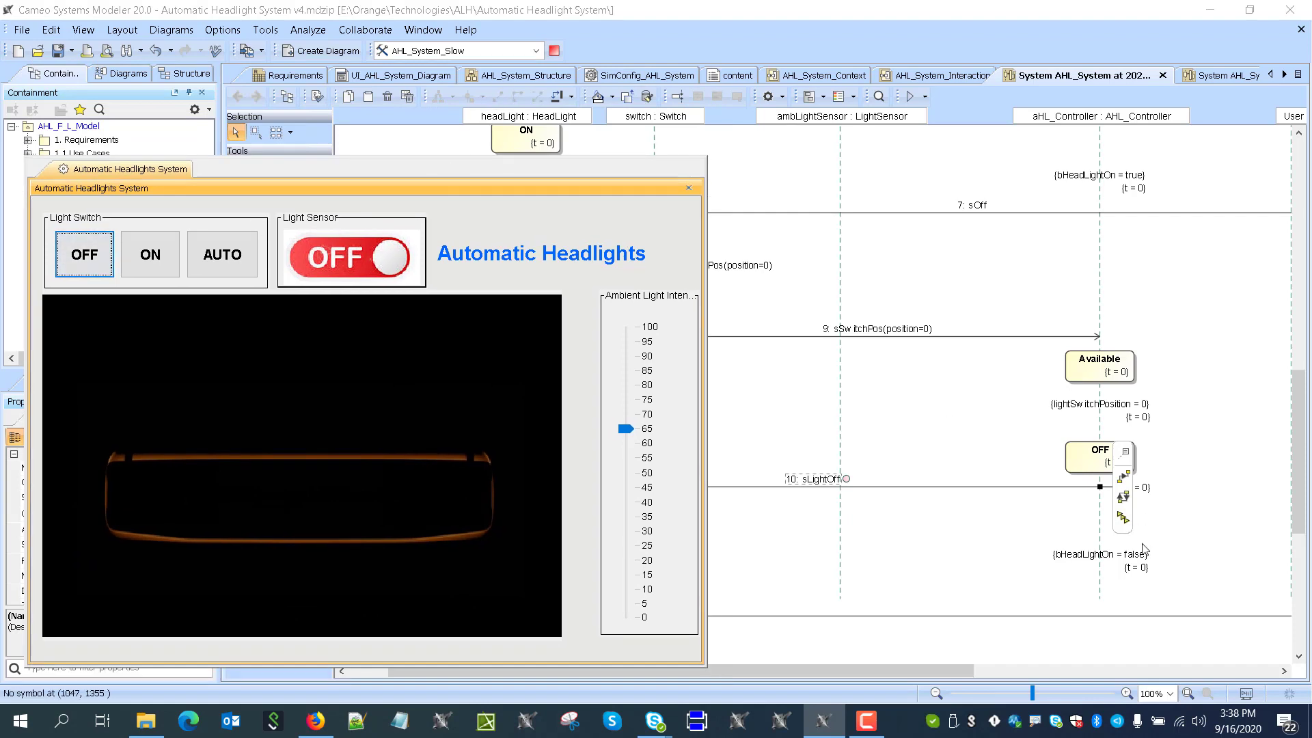
Switch the simulated headlights to AUTO and raise the ambient light intensity to about 96 to record the sensor and controller messages
left_click(222, 257)
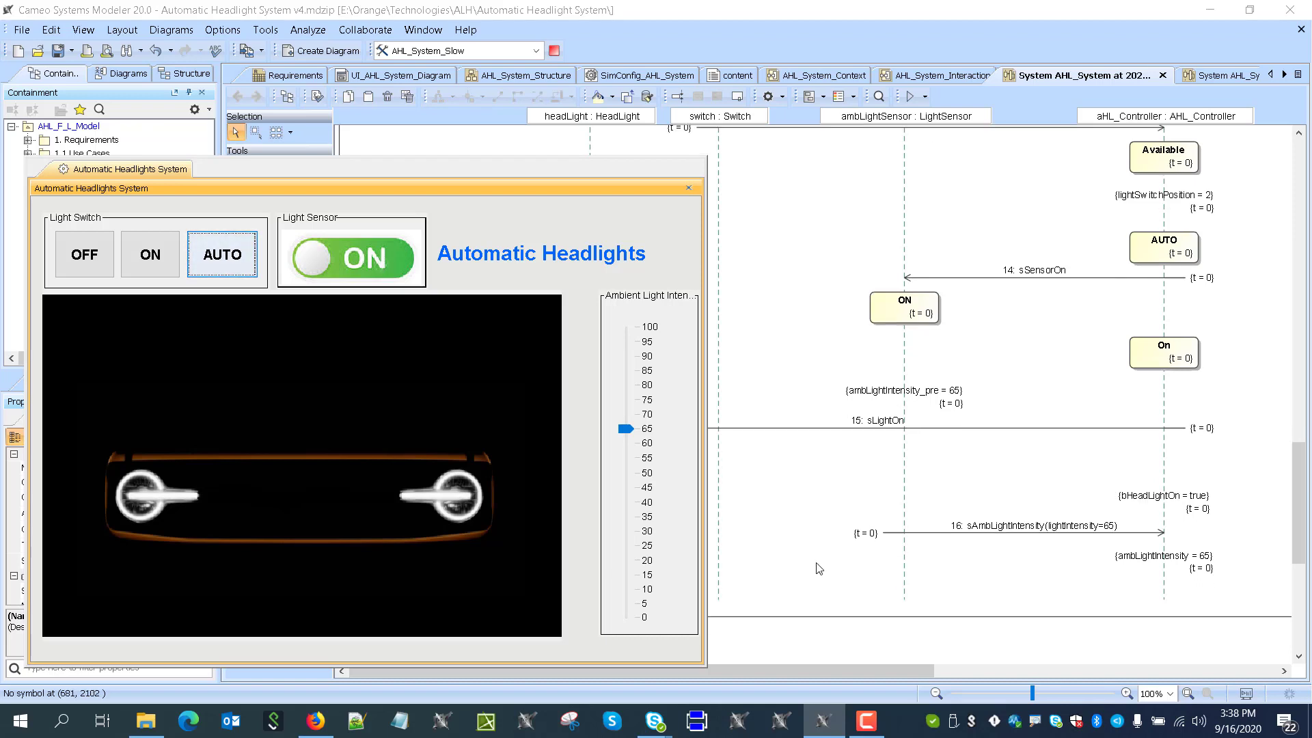
left_click_drag(626, 429, 626, 338)
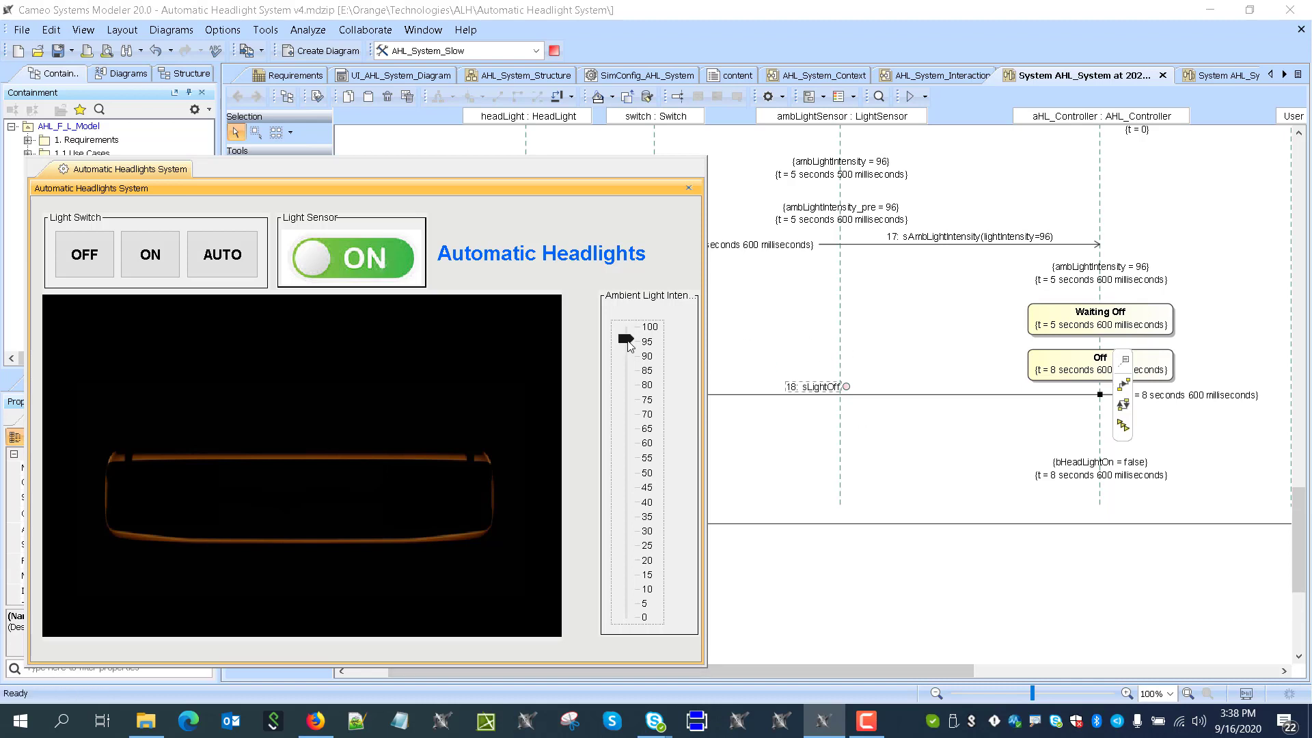
Show the AHL_System_Interaction diagram and lower the ambient light intensity to about 18, following the AUTO state transitions of the controller
left_click(884, 75)
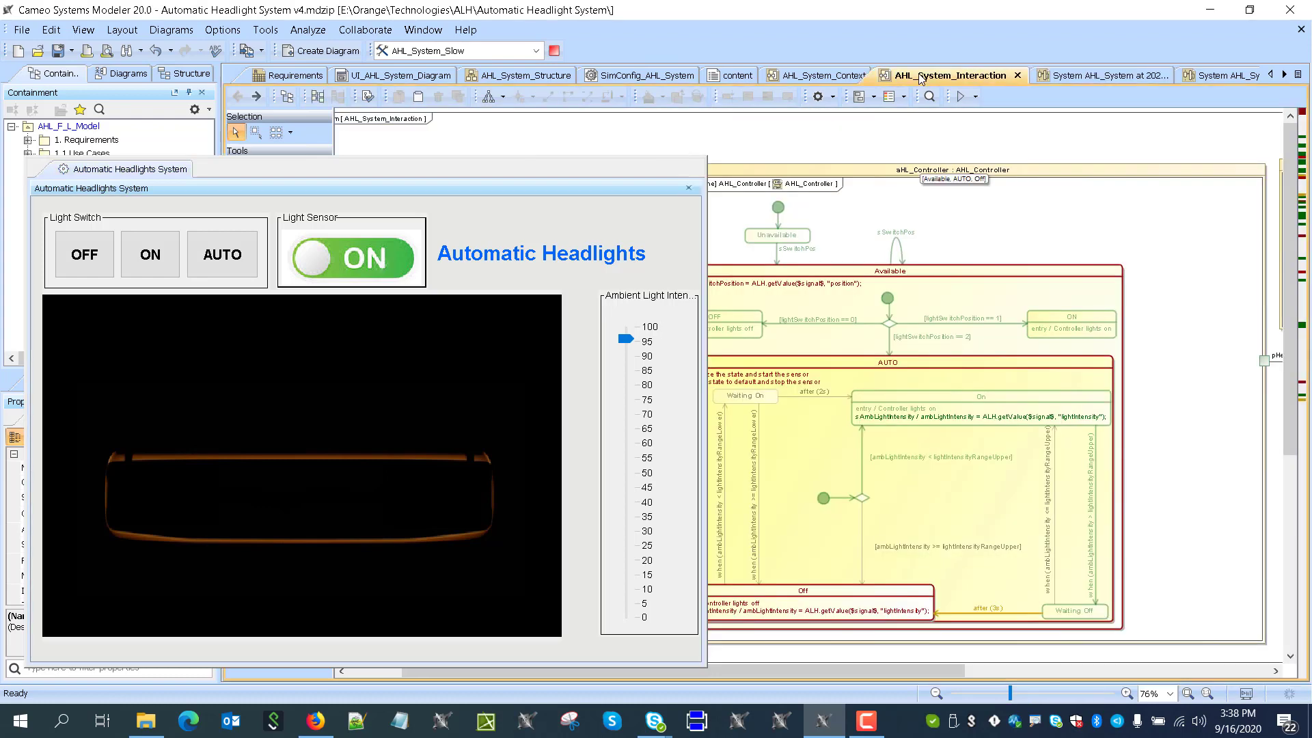
scroll(1015, 442, "down", 3)
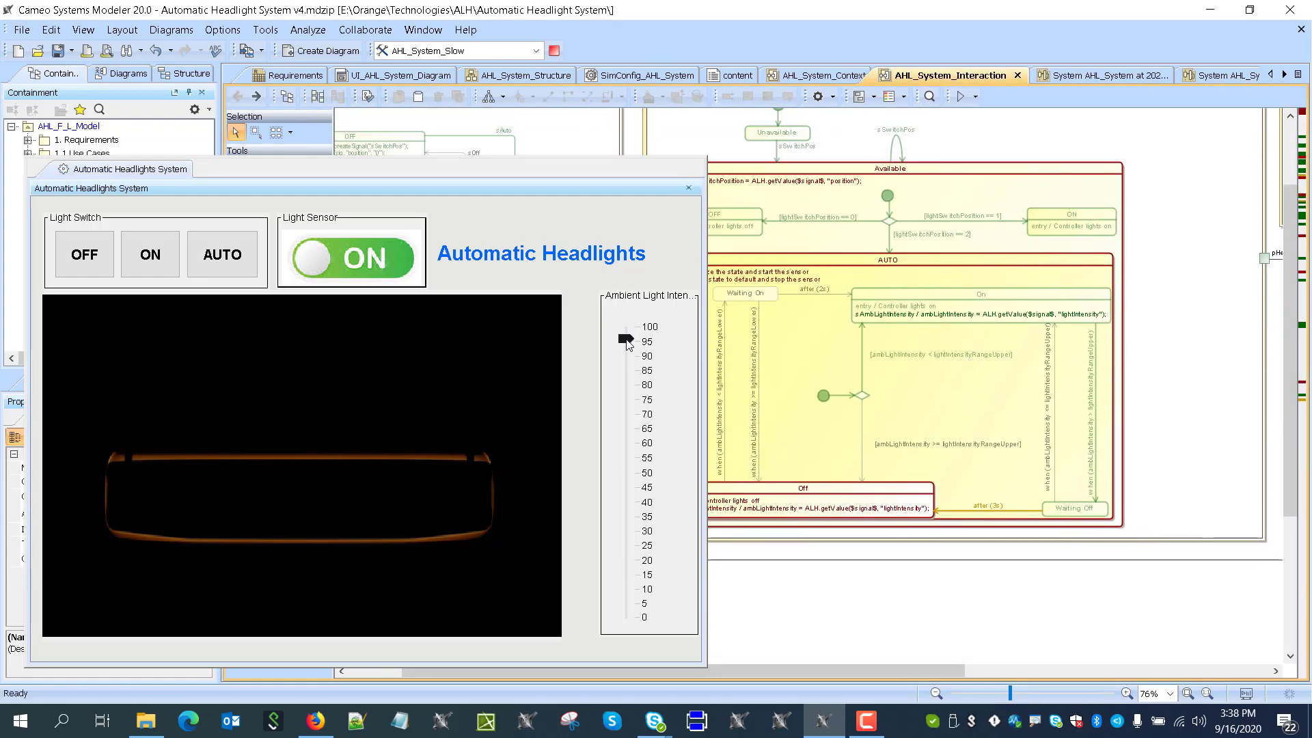
left_click_drag(626, 339, 626, 565)
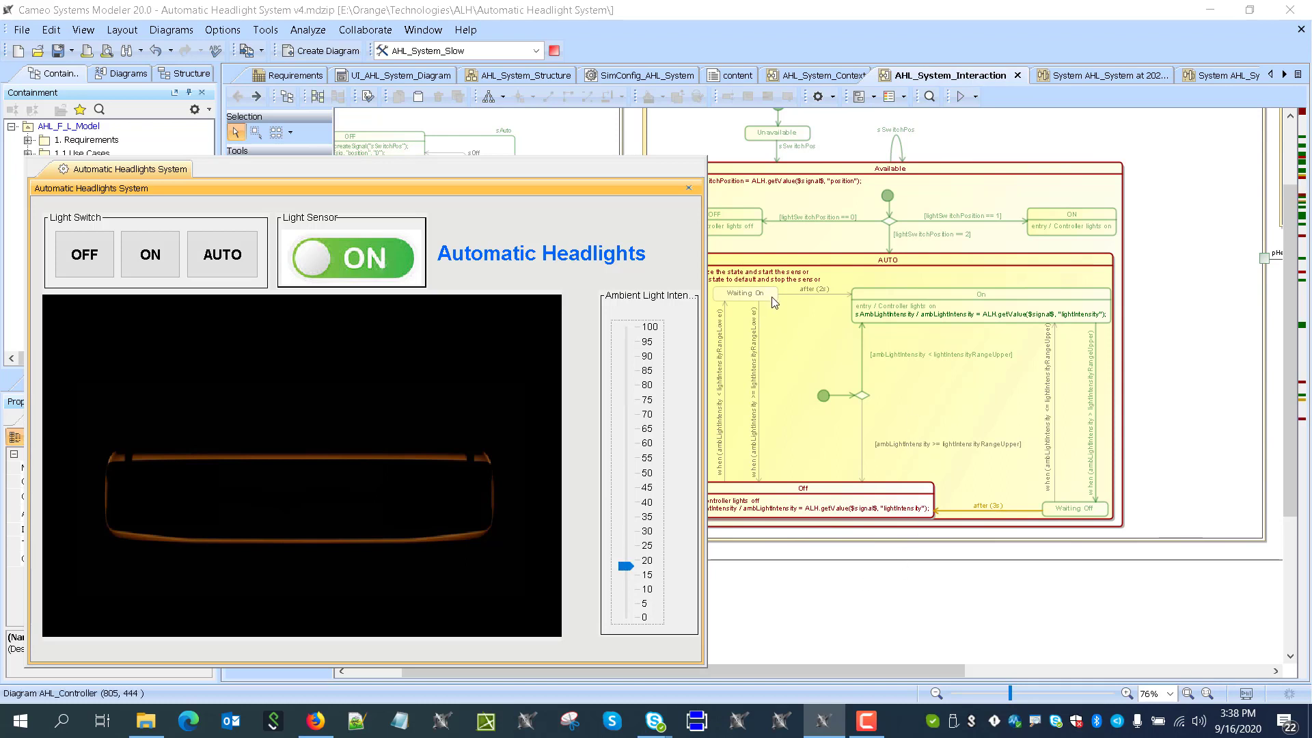
left_click(231, 243)
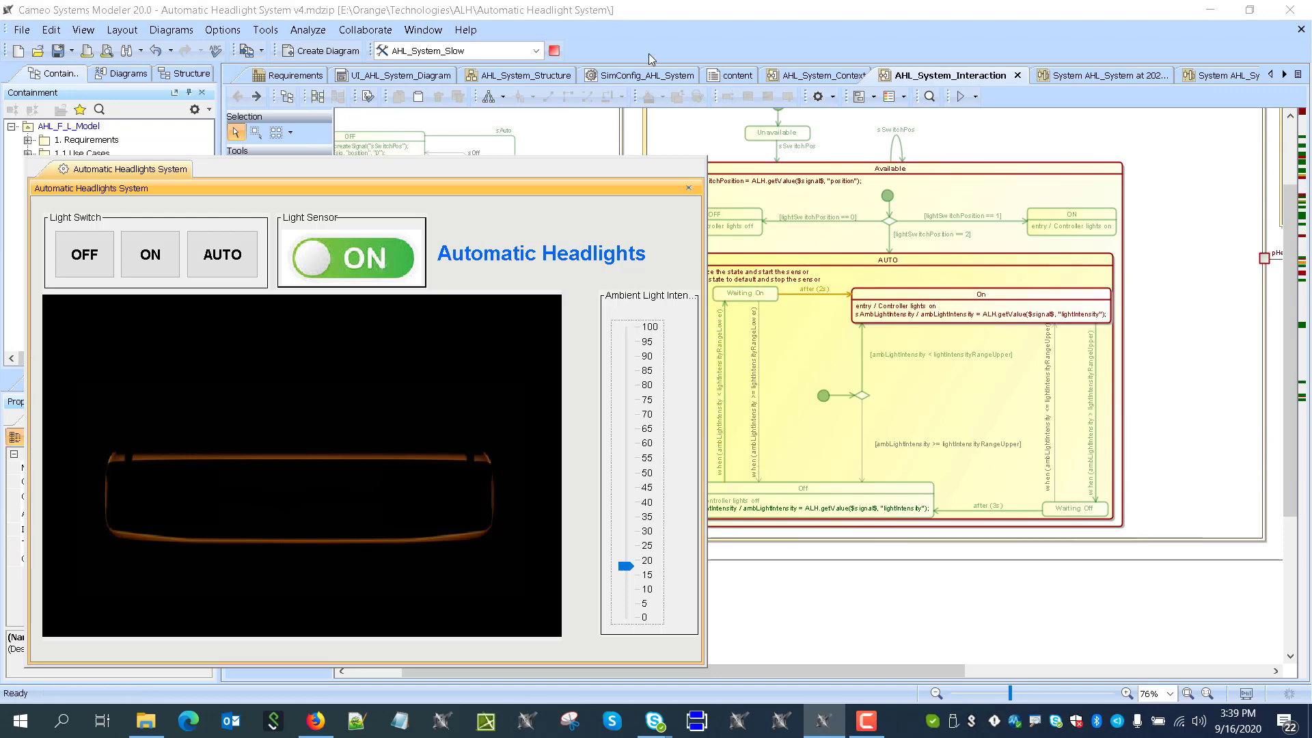
Open another recorded AHL_System sequence diagram and raise the simulated ambient light intensity to about 91
left_click(1153, 77)
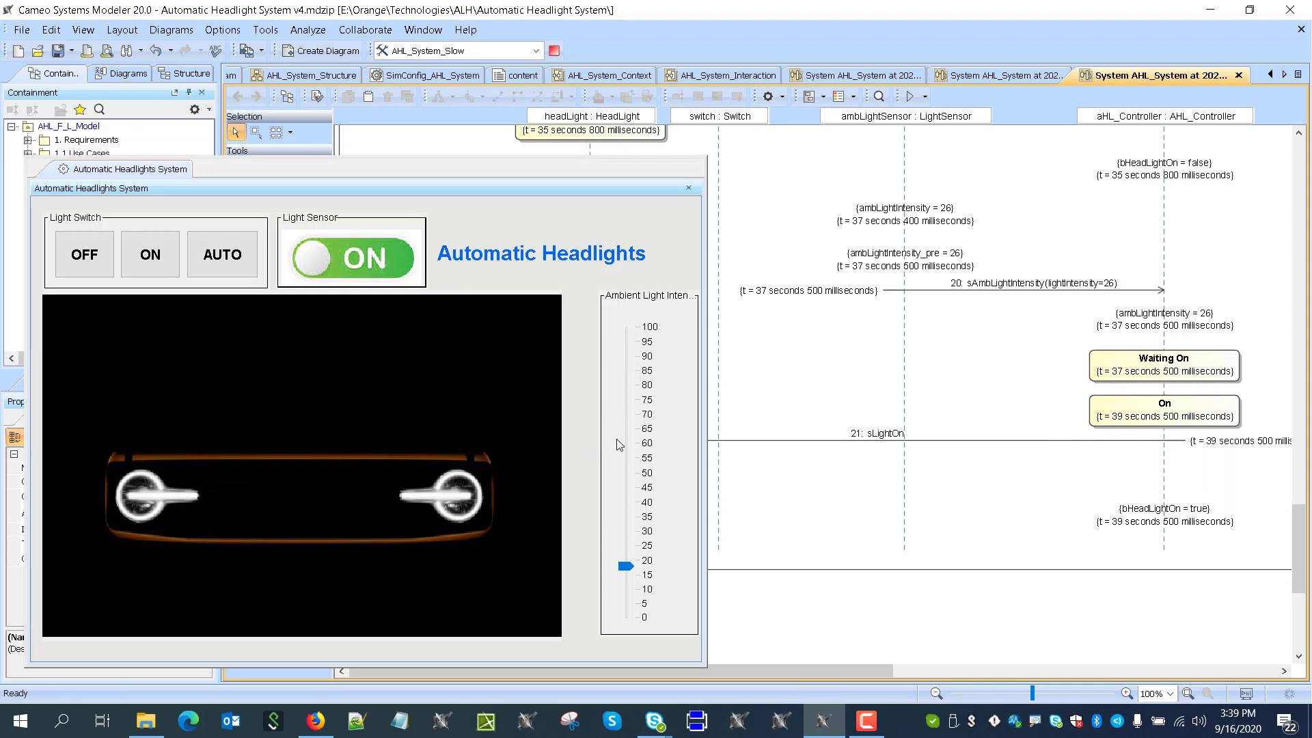
left_click_drag(630, 571, 626, 382)
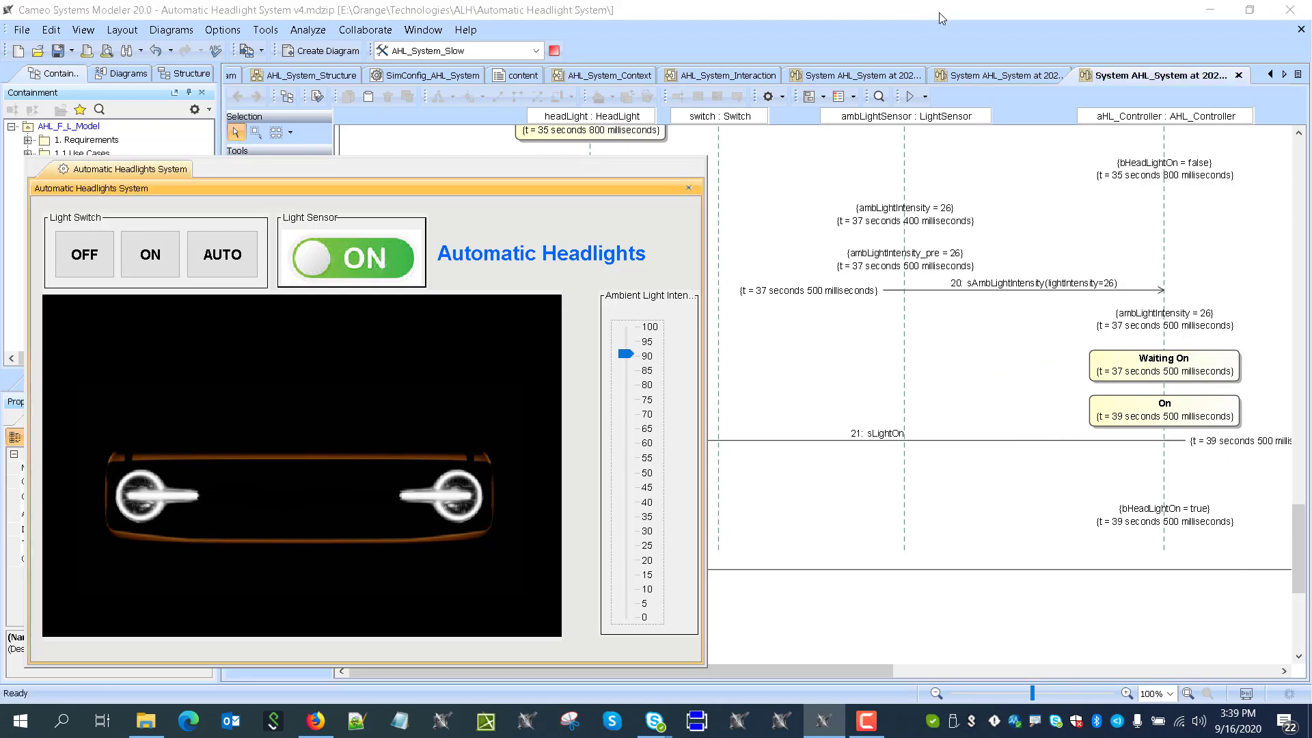
scroll(950, 554, "down", 1)
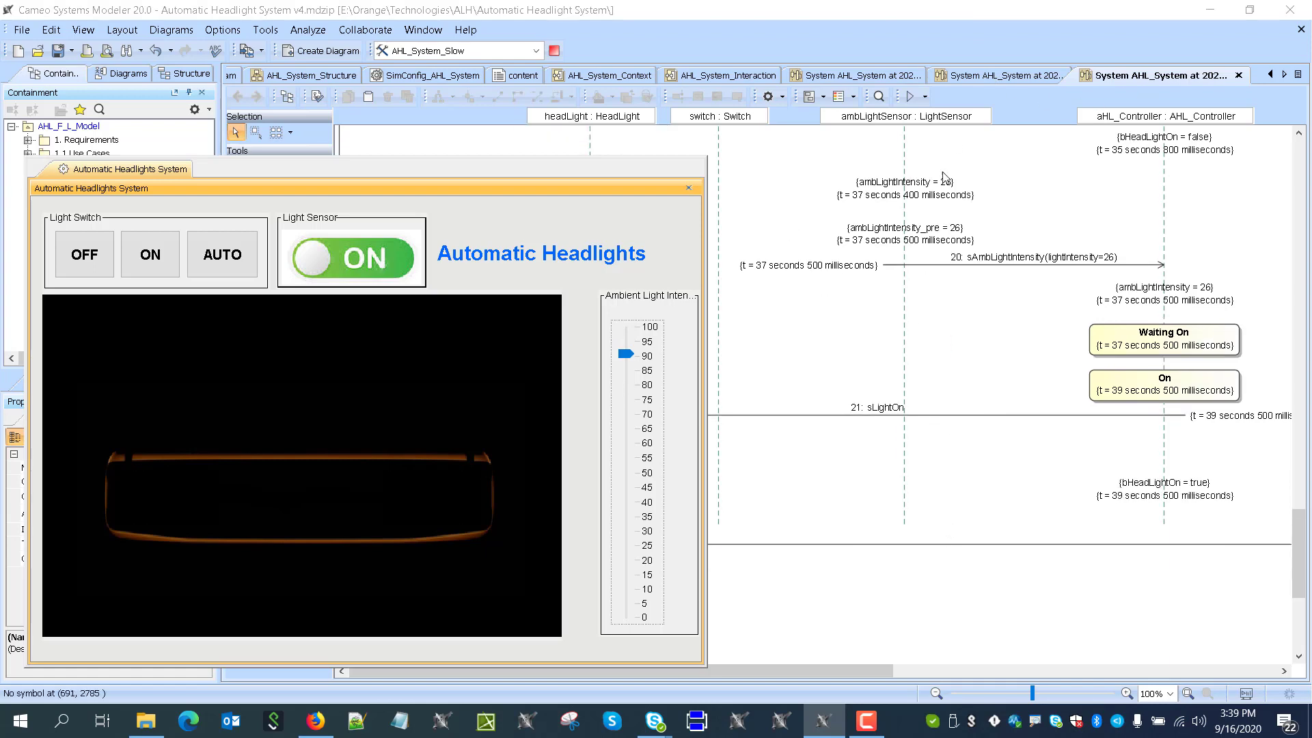
Open the sequence diagram generated on 2020.09.16 at 15.37 from the model tree and place the Automatic Headlights panel clear of its controller lifeline
left_click(977, 77)
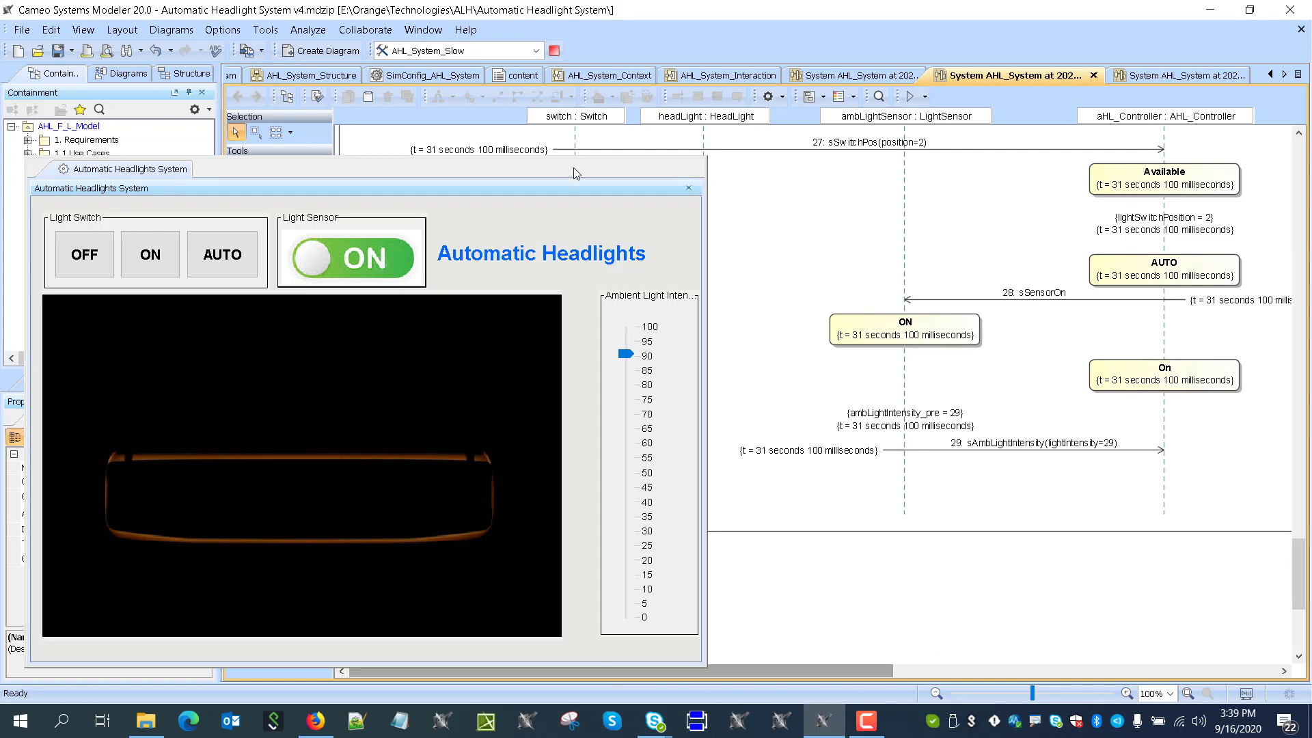
left_click_drag(574, 168, 1020, 115)
left_click(66, 249)
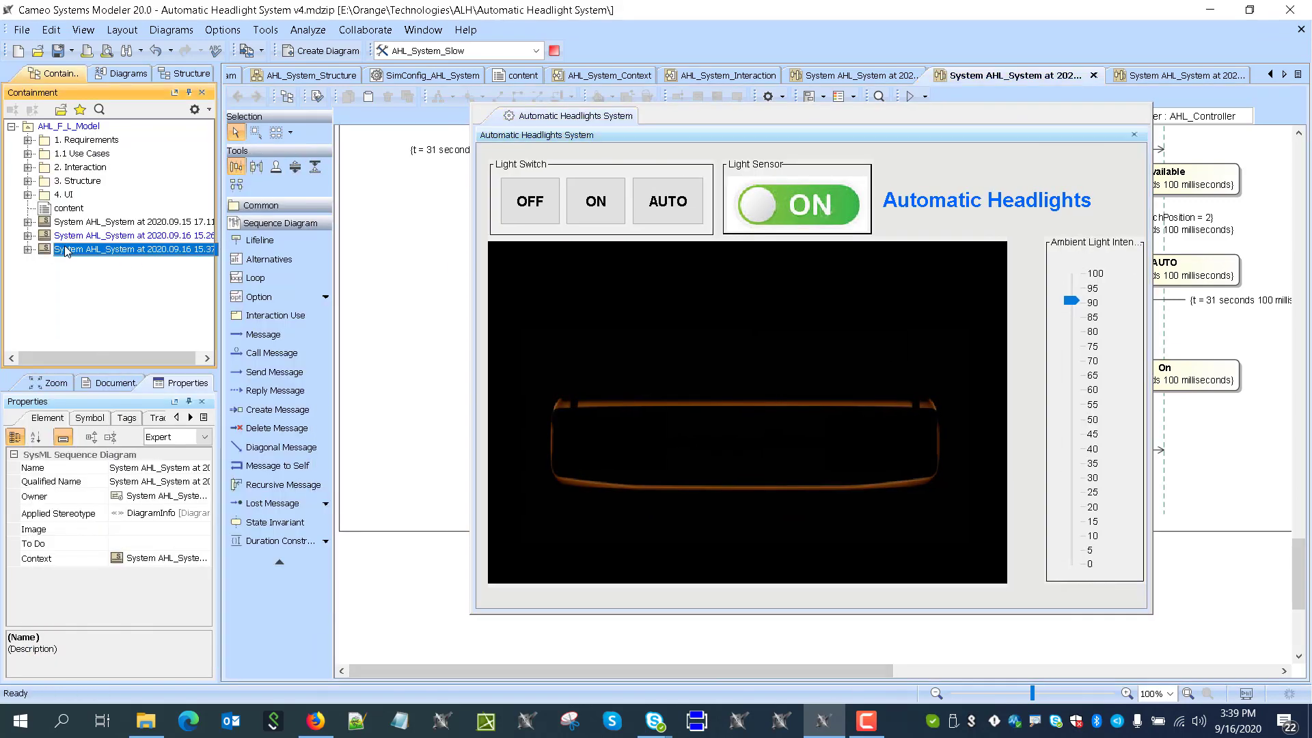
double_click(66, 249)
left_click_drag(908, 116, 472, 89)
Nudge the last Off state slightly down the controller lifeline and vary the ambient light intensity to about 19 and back up to 92
left_click(1082, 376)
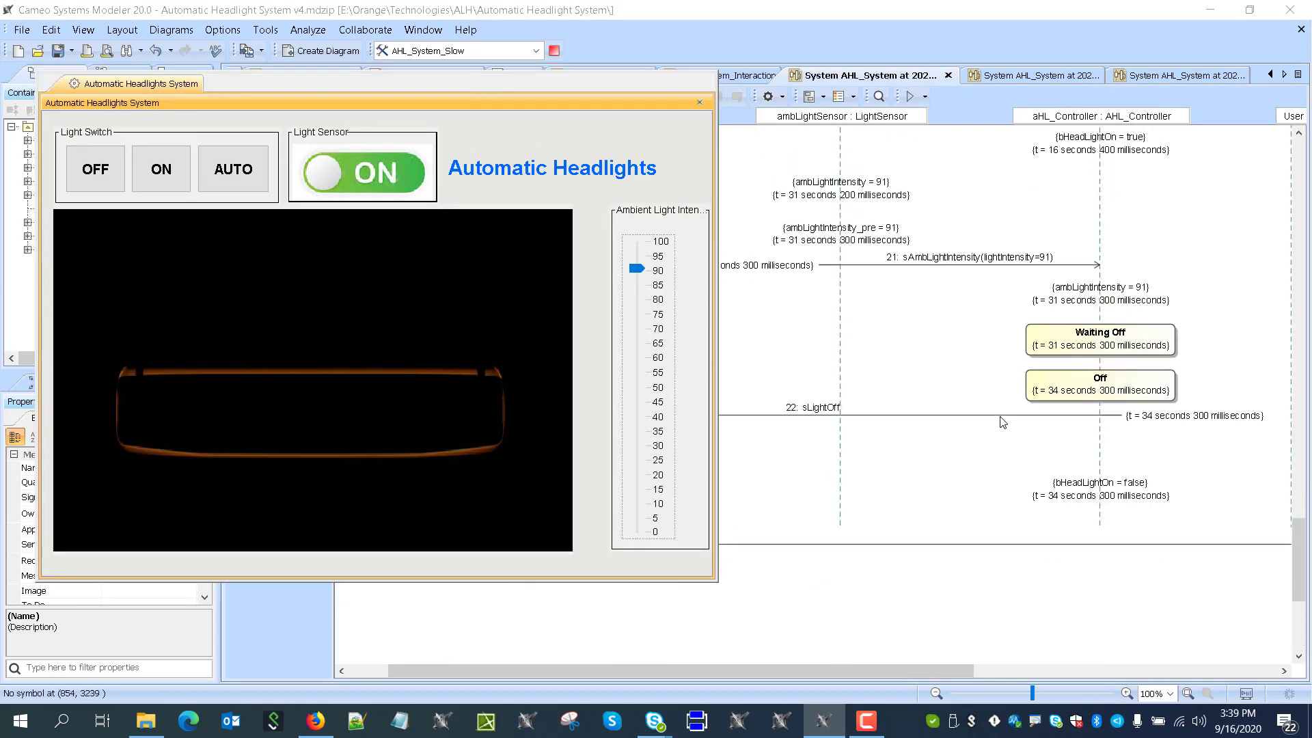
left_click_drag(1069, 383, 1069, 396)
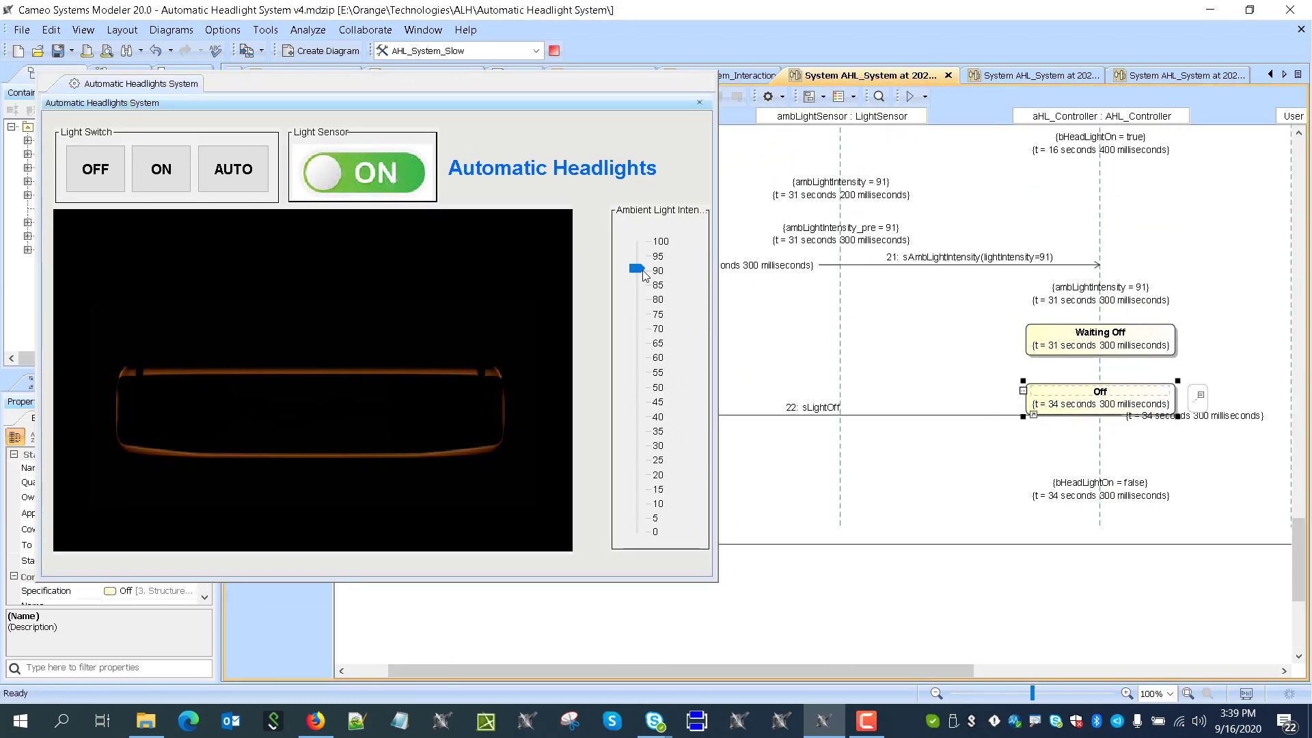
left_click_drag(637, 268, 637, 482)
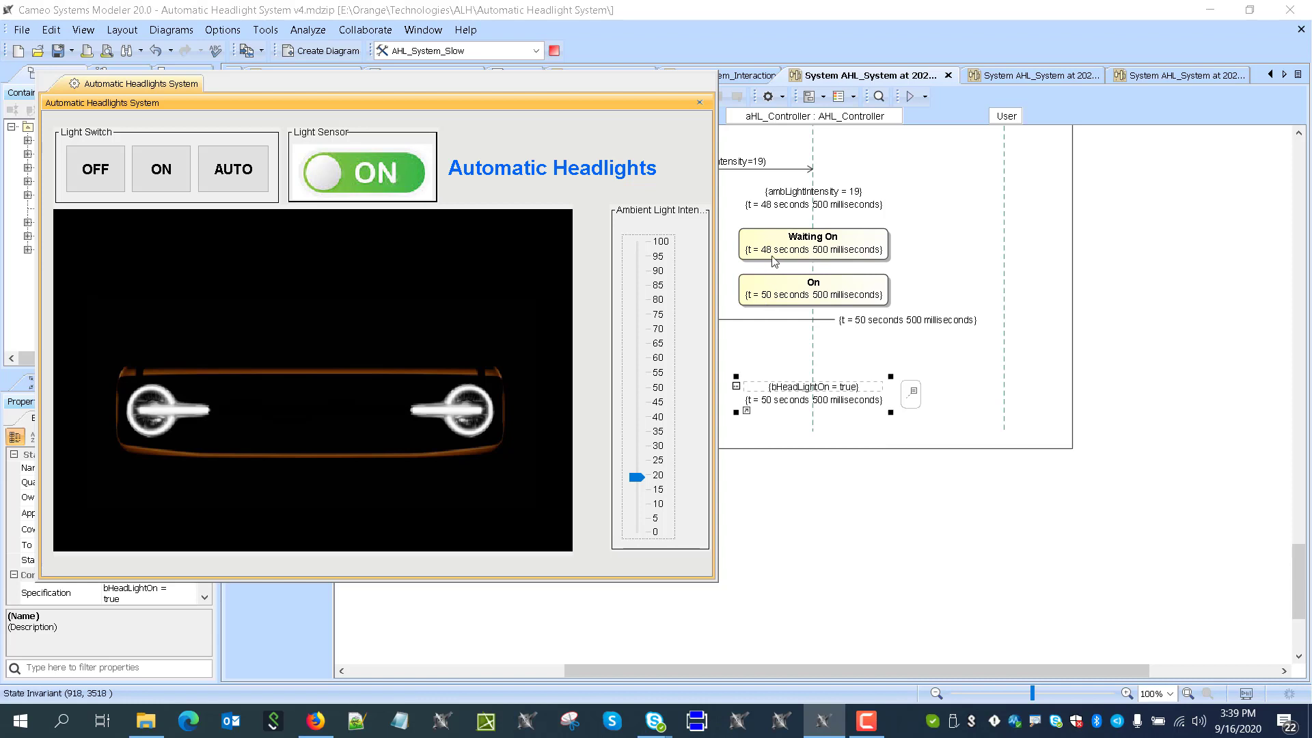
left_click_drag(626, 484, 632, 265)
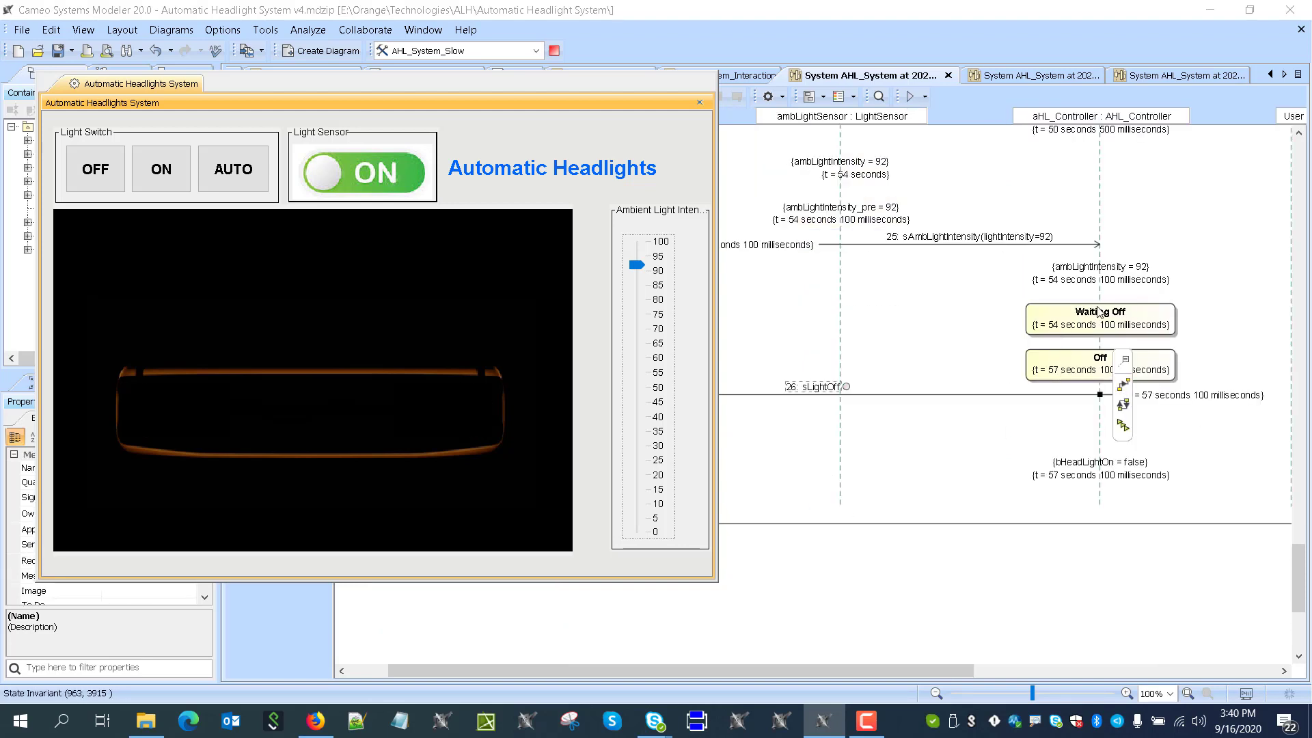
Review the early switch-position messages in the sequence diagram and move the Automatic Headlights panel away from the model tree and diagram tools
scroll(1098, 312, "up", 5)
left_click_drag(1298, 547, 1309, 248)
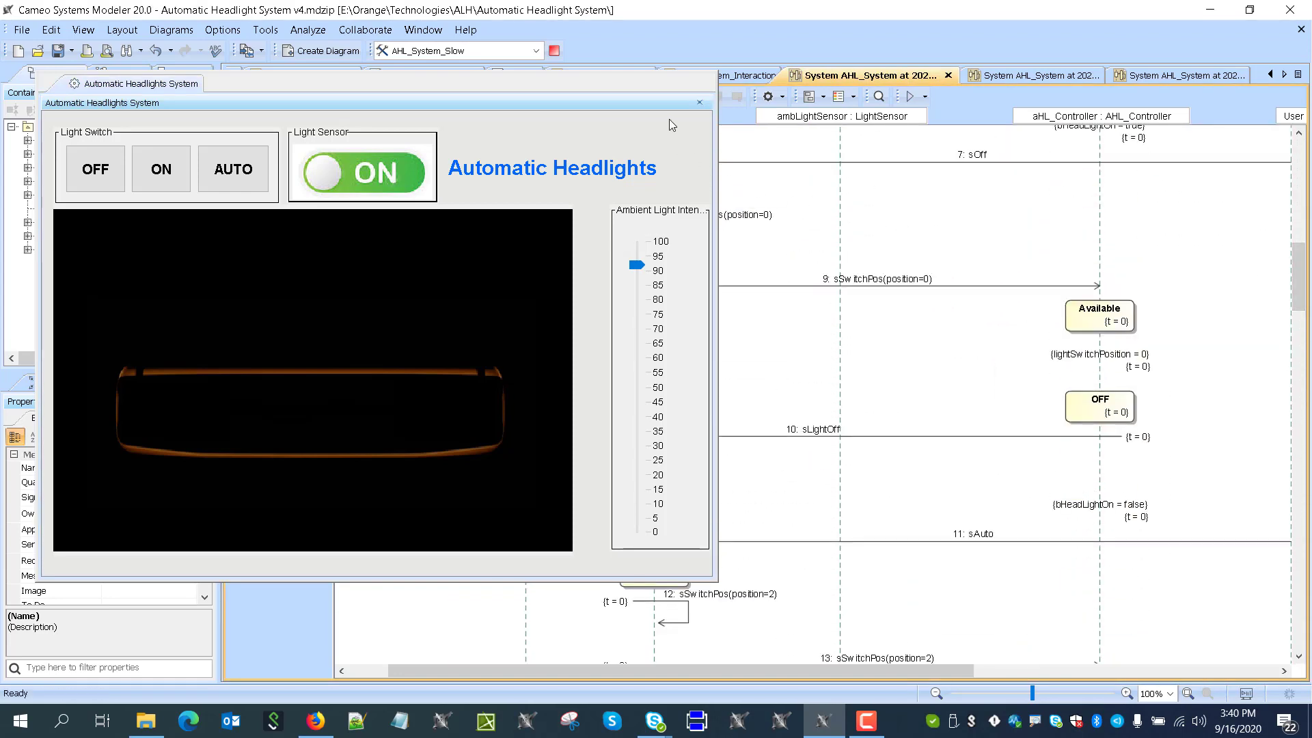
left_click_drag(629, 84, 903, 71)
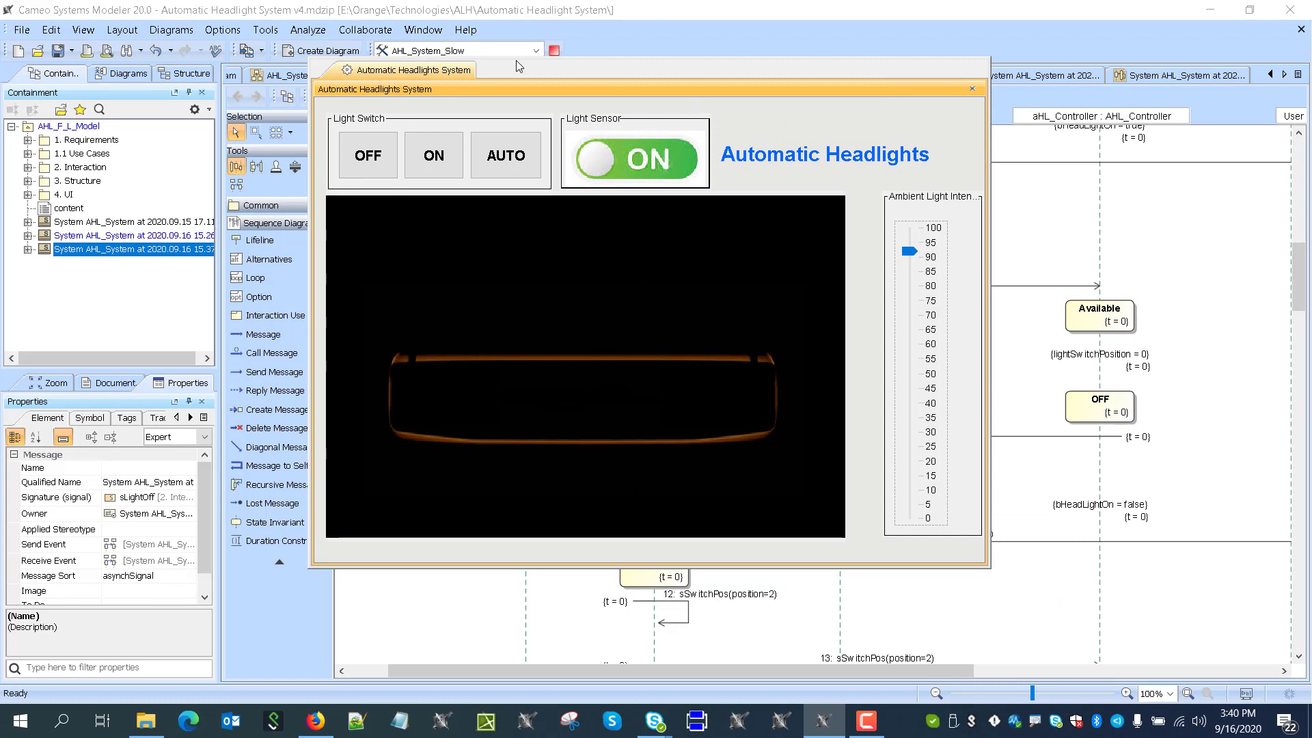
left_click_drag(542, 64, 764, 145)
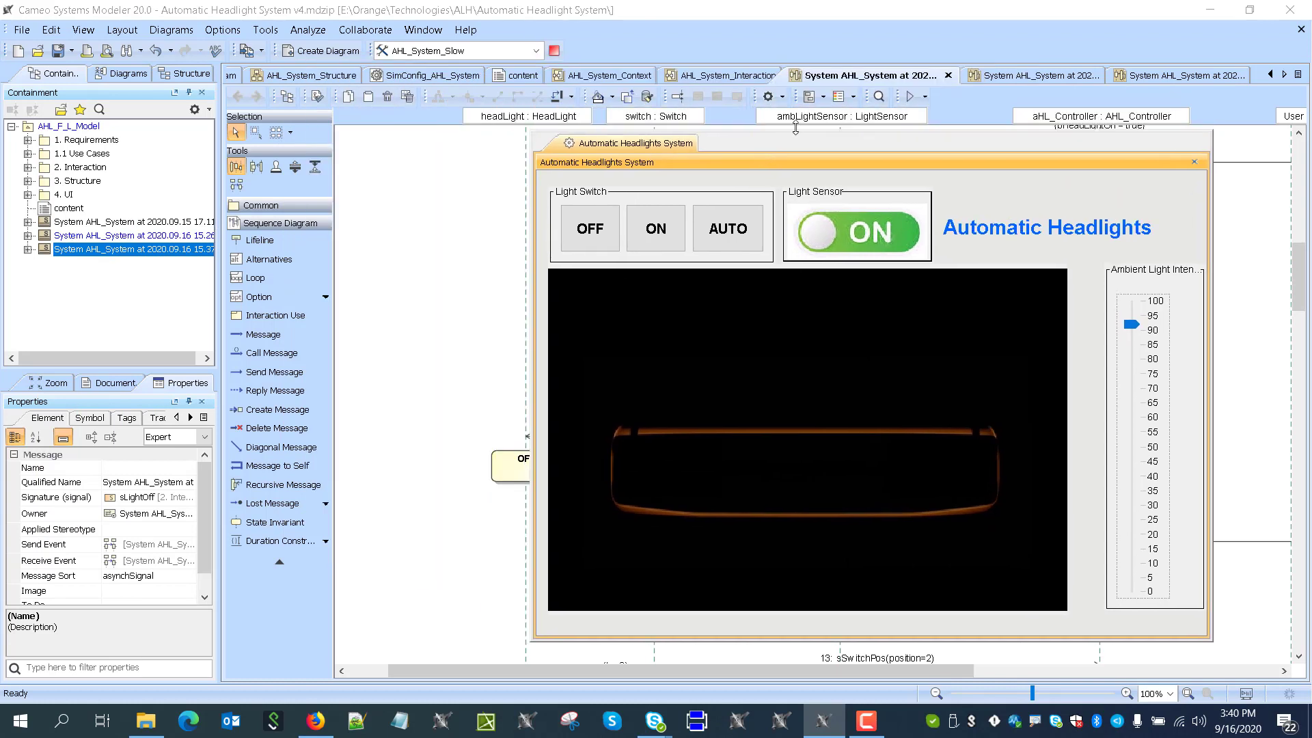